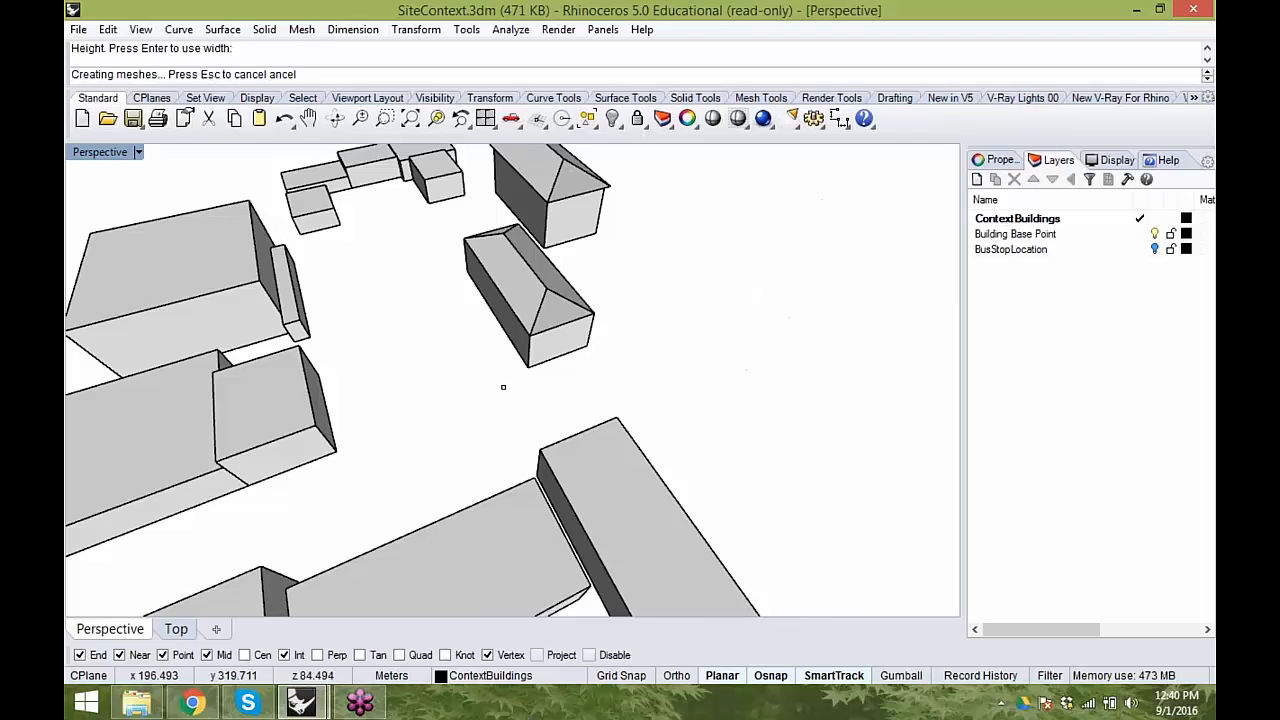
- Delete the newly drawn test box beside the context buildings
left_click(744, 313)
key("Delete")
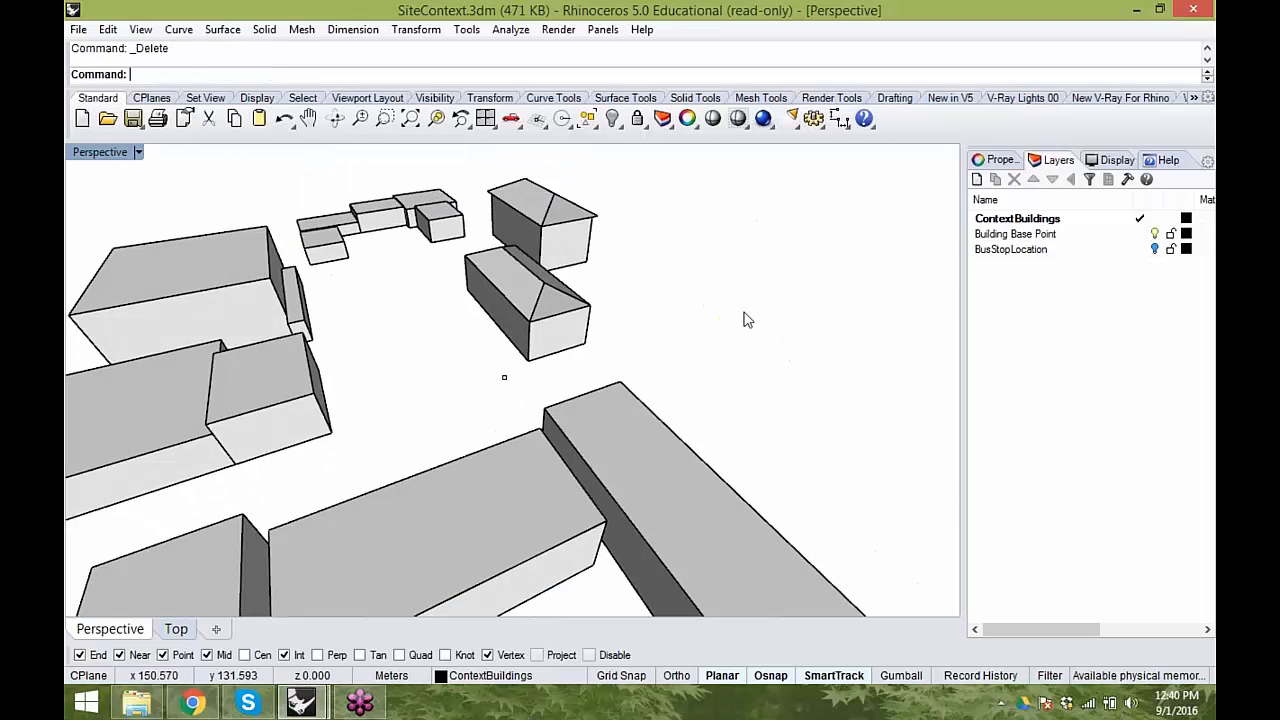
right_click_drag(429, 391, 571, 429)
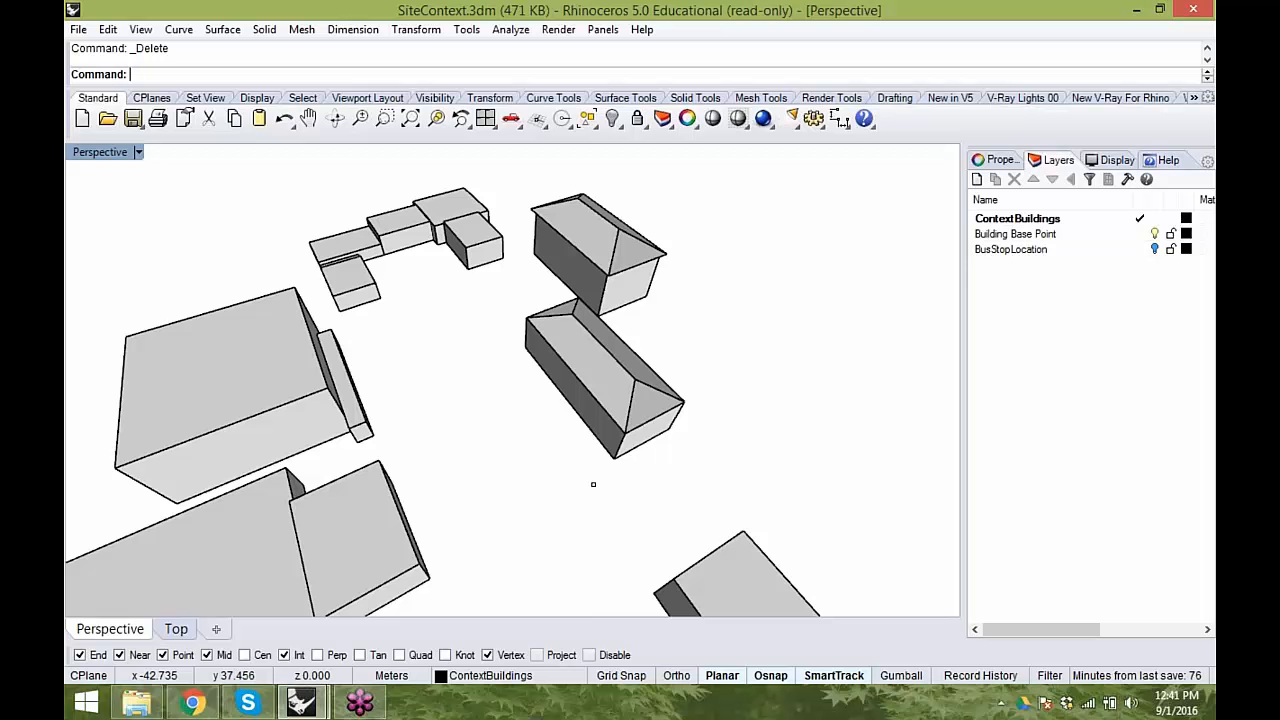
right_click_drag(575, 436, 588, 315, "shift")
right_click_drag(588, 400, 503, 367)
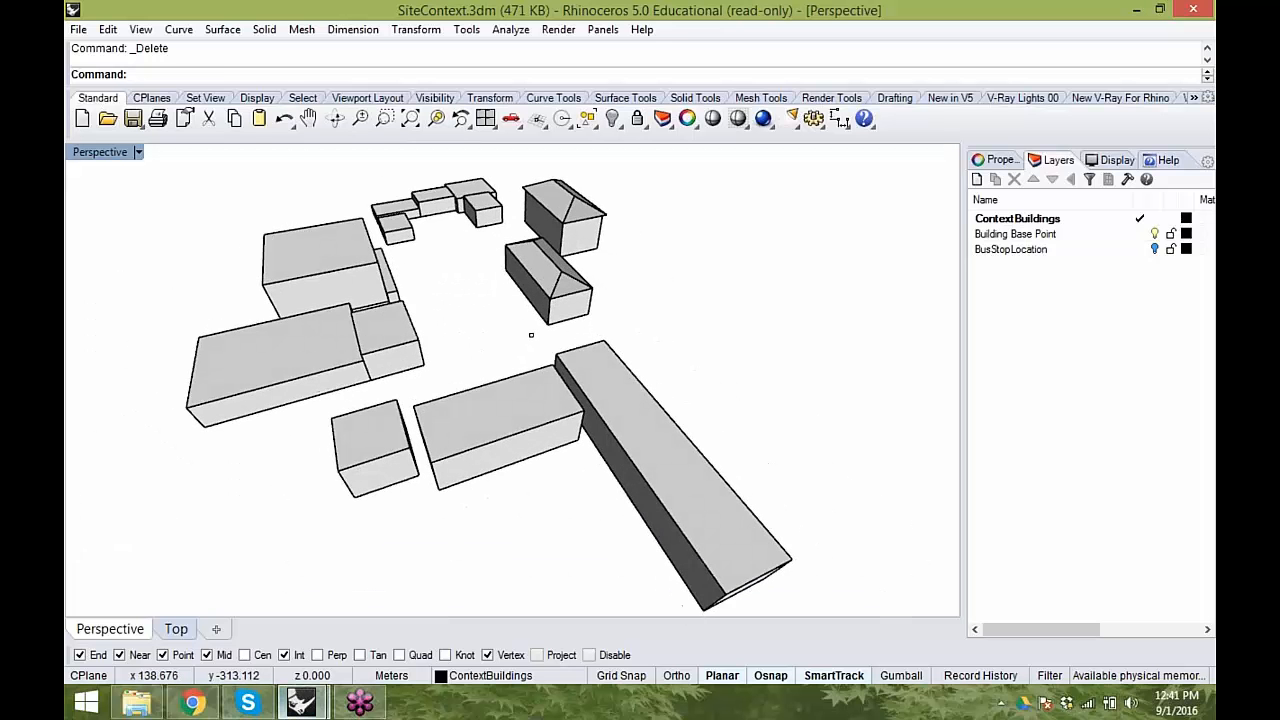
- Try to launch Grasshopper in the second SiteContext Rhino window
left_click(300, 703)
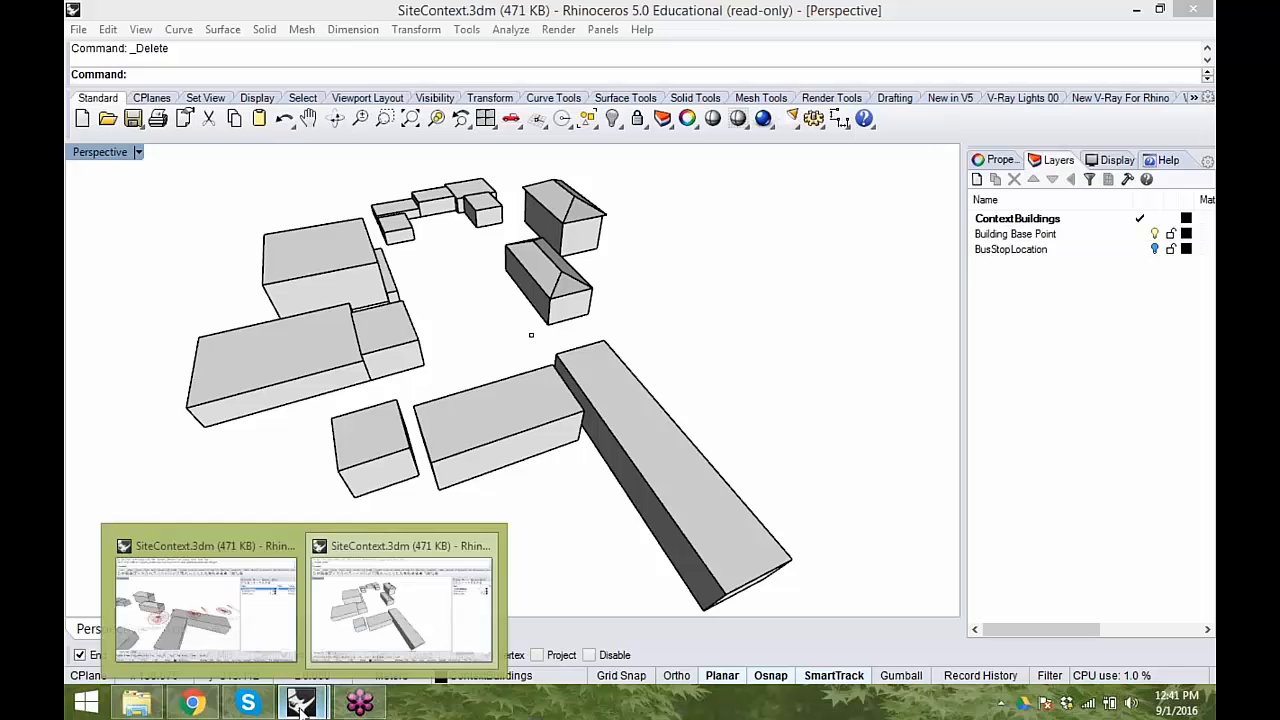
left_click(362, 655)
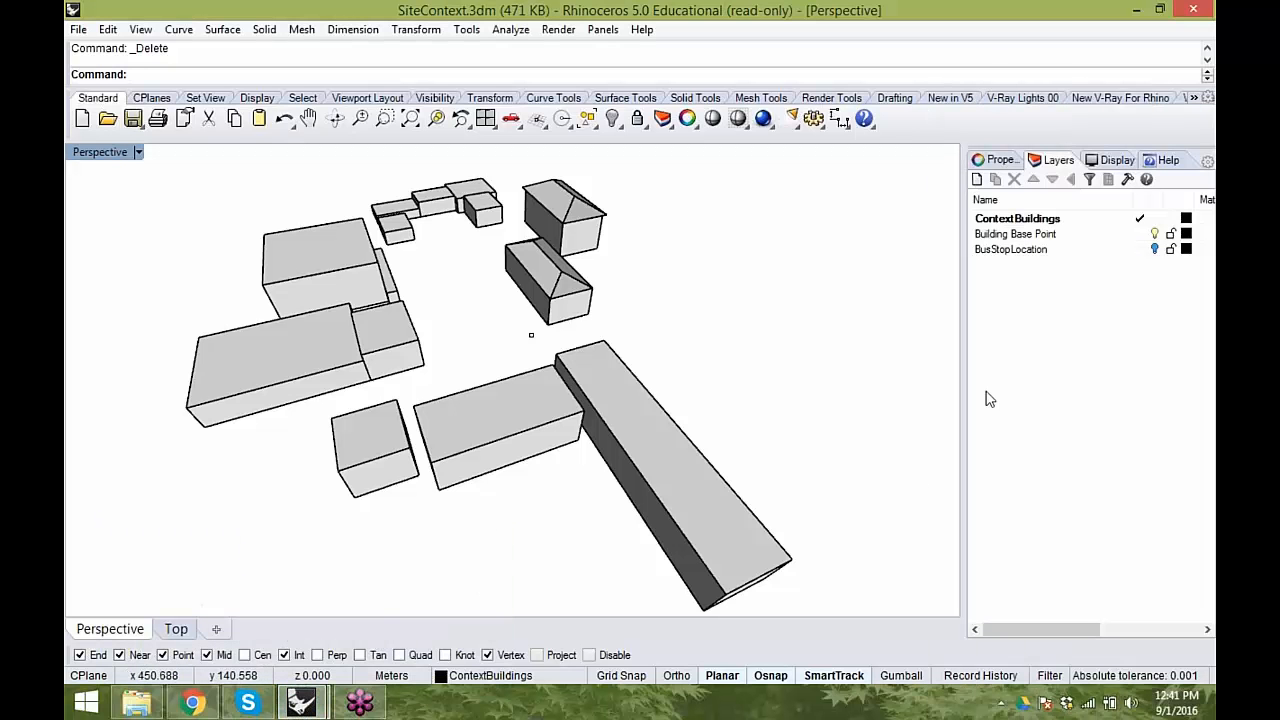
left_click_drag(404, 7, 66, 10)
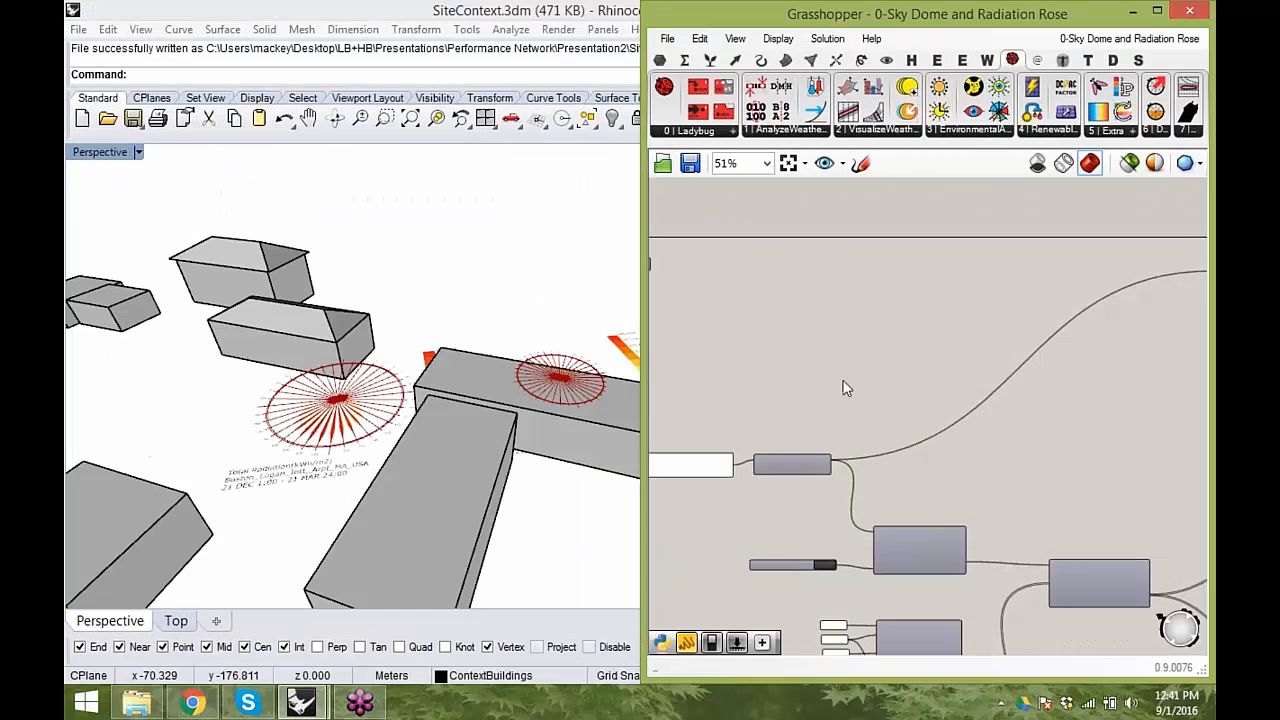
left_click(1129, 14)
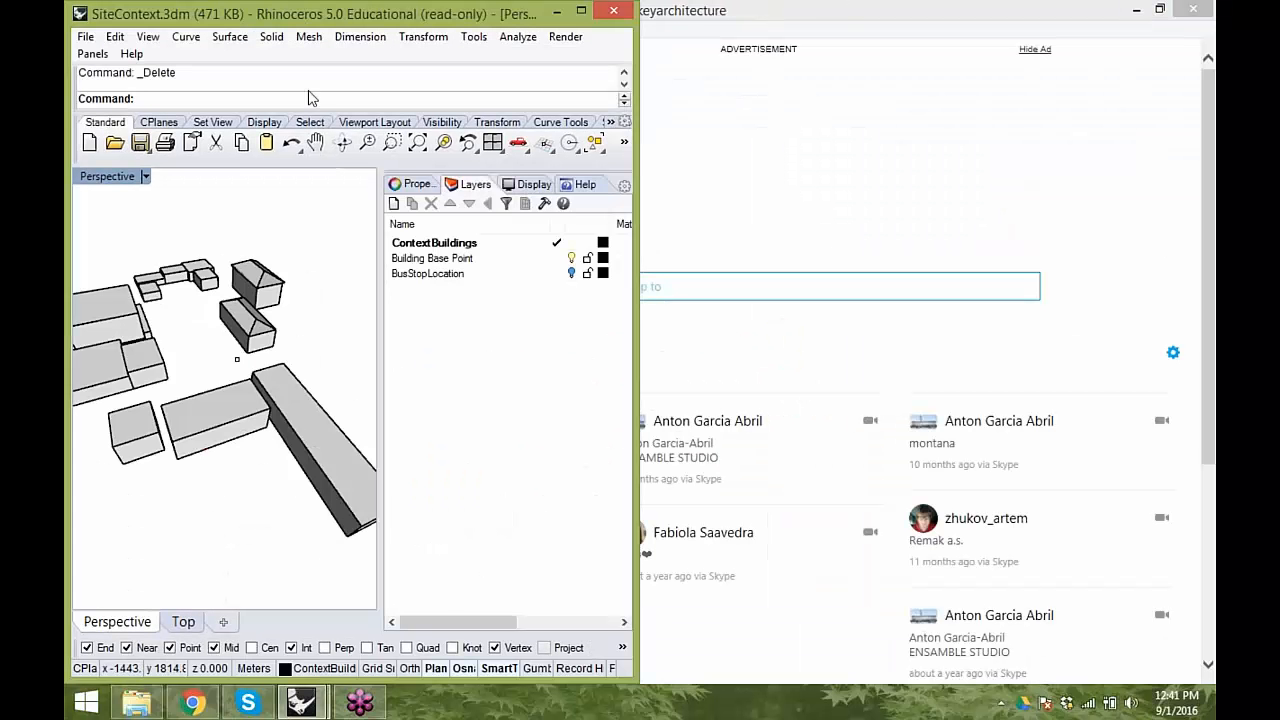
mouse_move(300, 708)
left_click(390, 630)
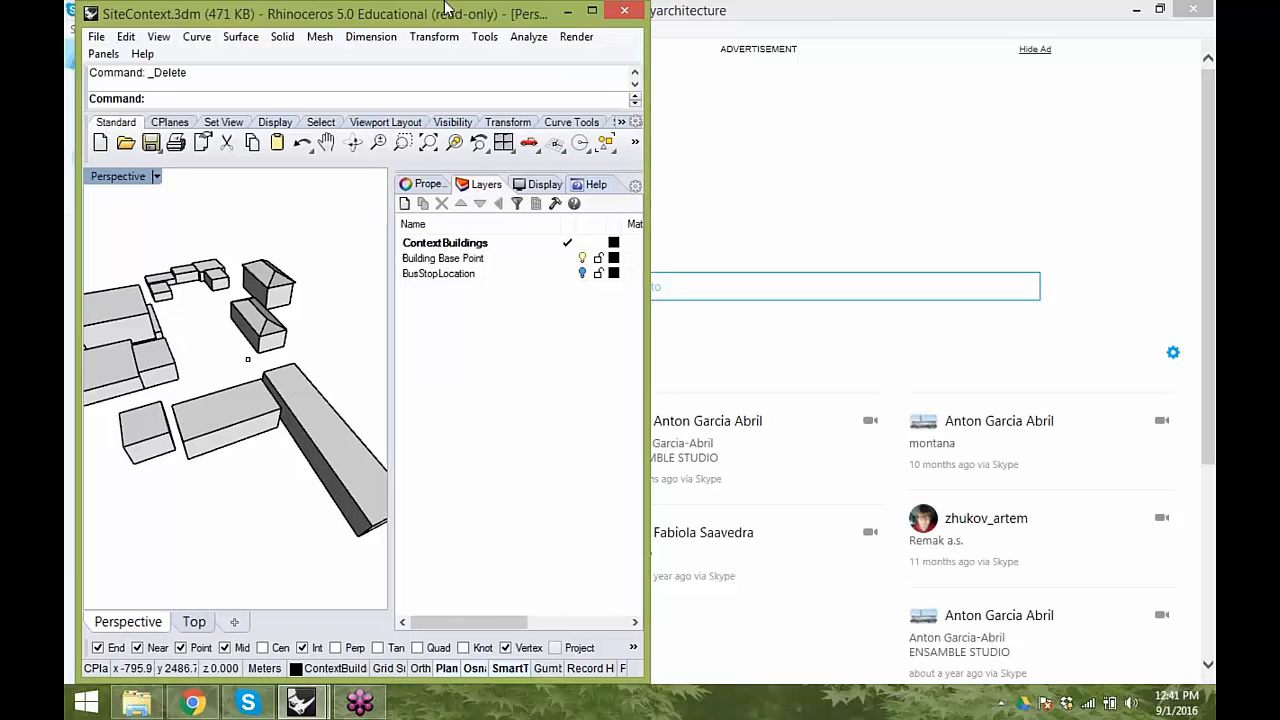
double_click(441, 8)
type("Grasshopper")
key("Return")
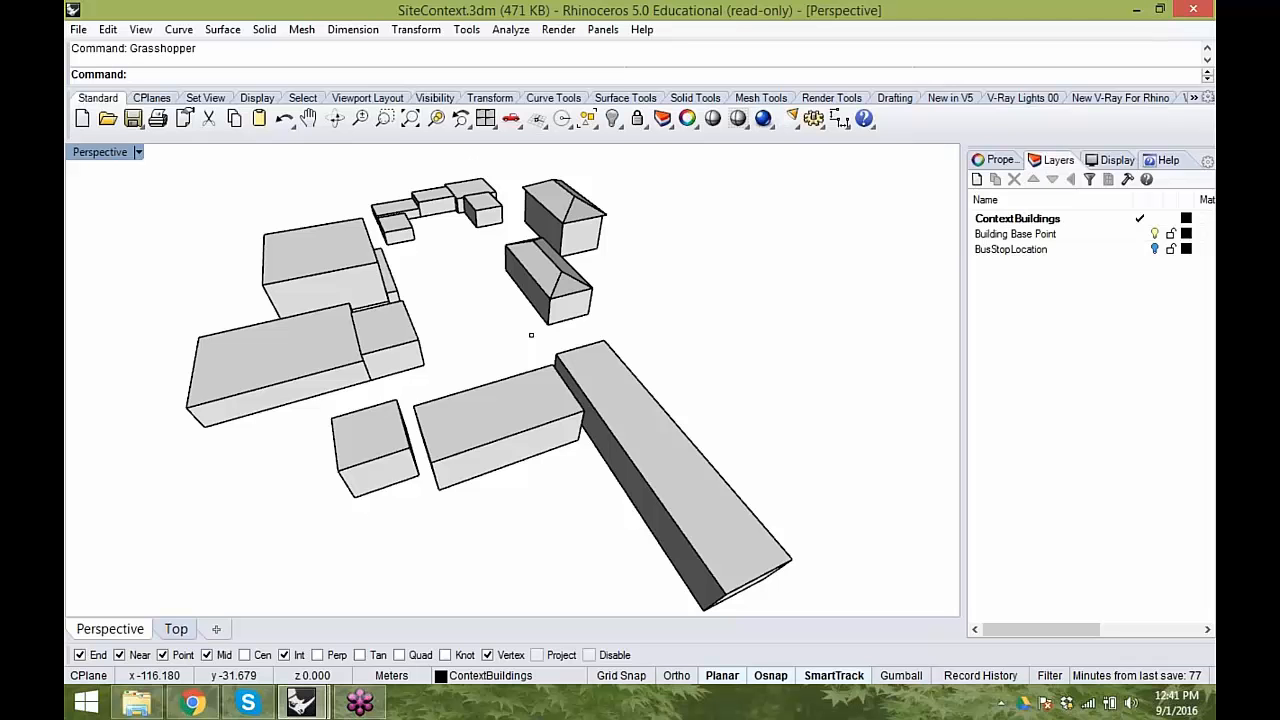
left_click(308, 708)
left_click(404, 612)
left_click_drag(602, 14, 560, 2)
mouse_move(300, 703)
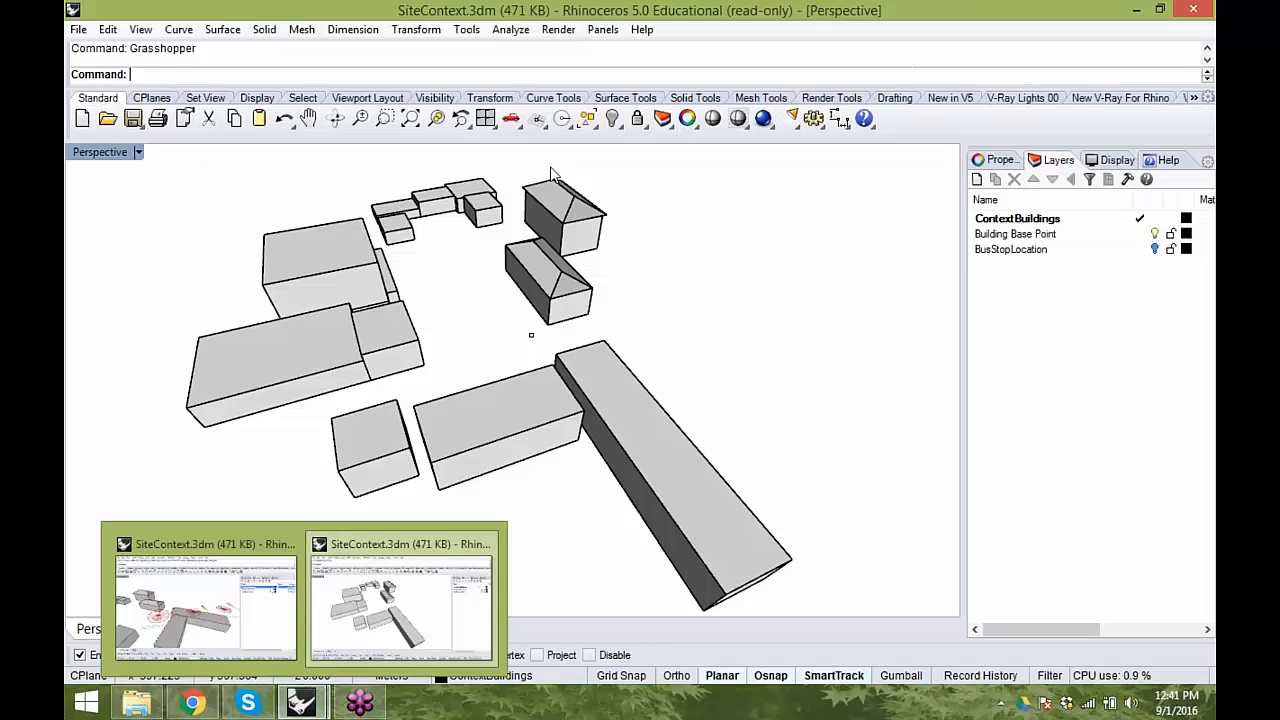
- Switch to the other SiteContext Rhino window and start a new Grasshopper definition
left_click(298, 705)
left_click(205, 630)
left_click(670, 39)
left_click(712, 54)
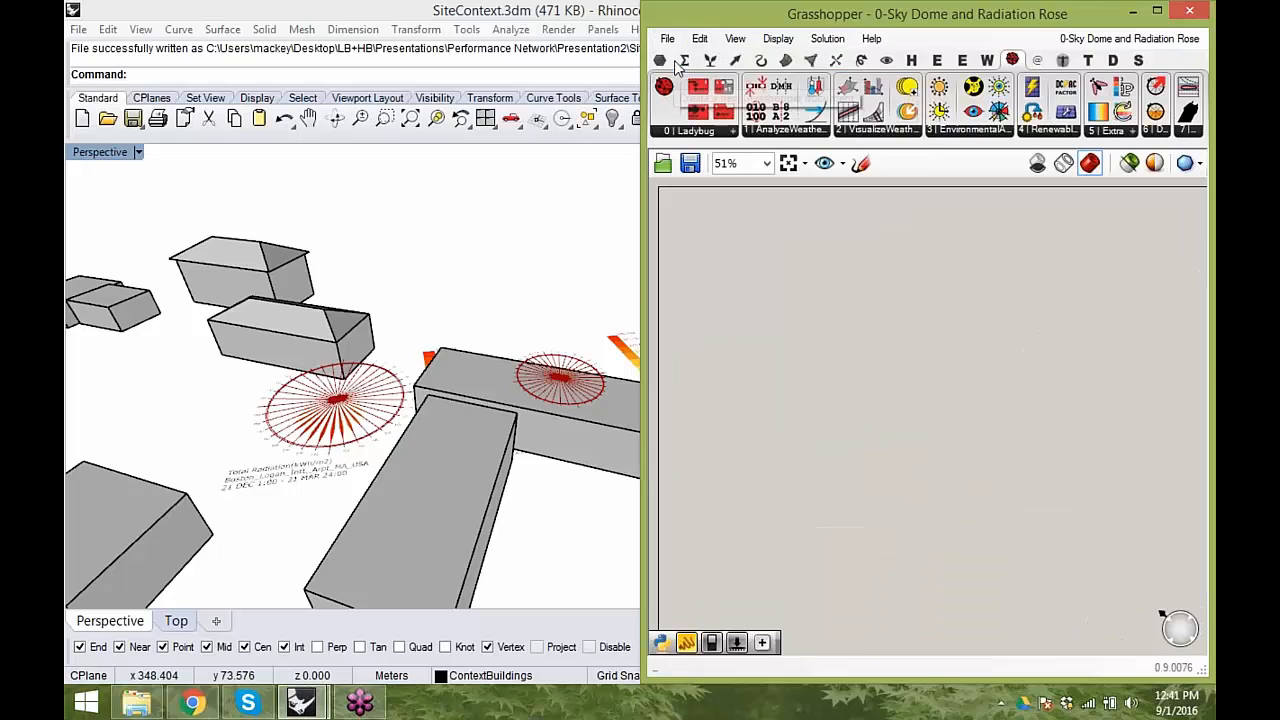
- Open the Grasshopper file 0-FacadeWorkshopStartFile.gh from the Presentation2 folder
double_click(776, 20)
left_click(85, 31)
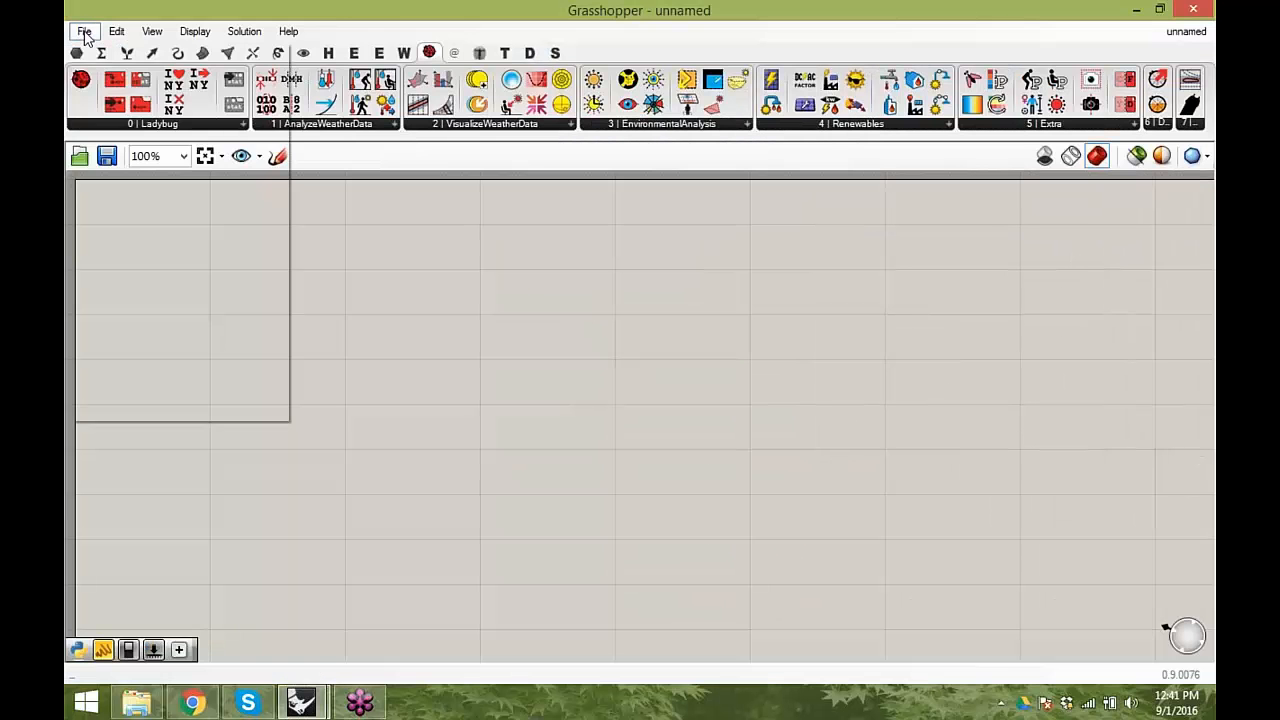
left_click(95, 78)
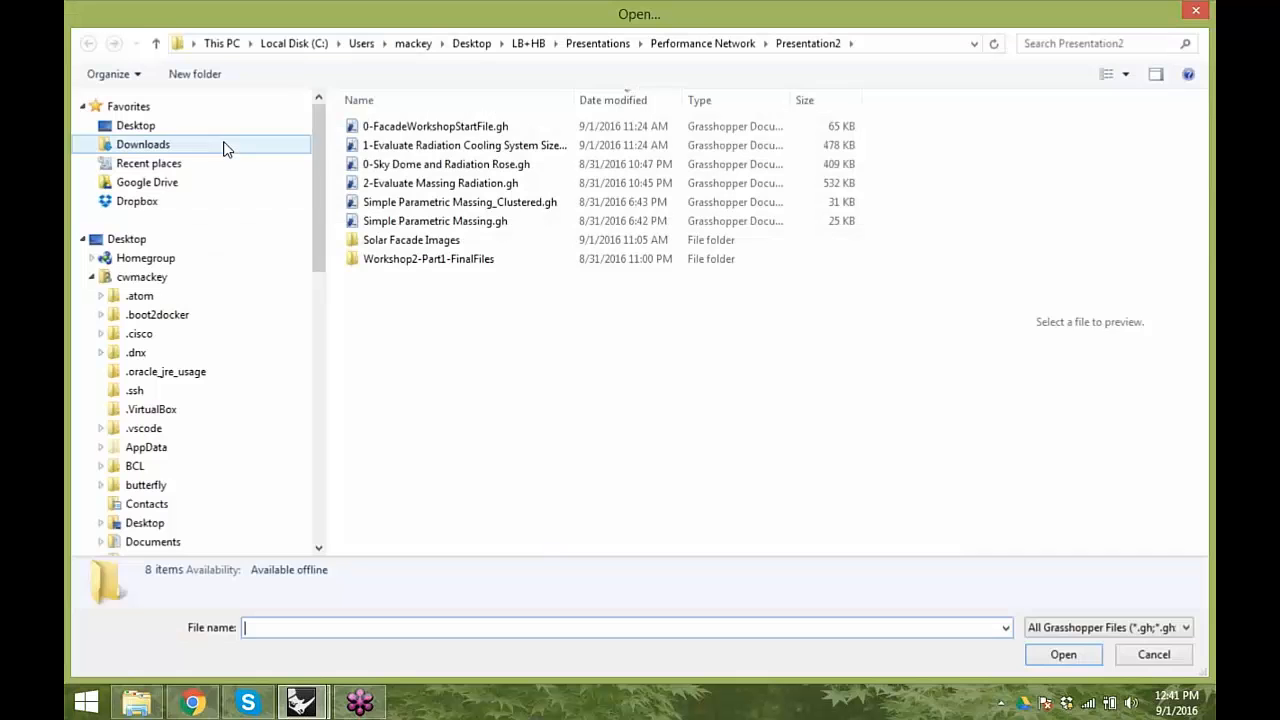
left_click(487, 130)
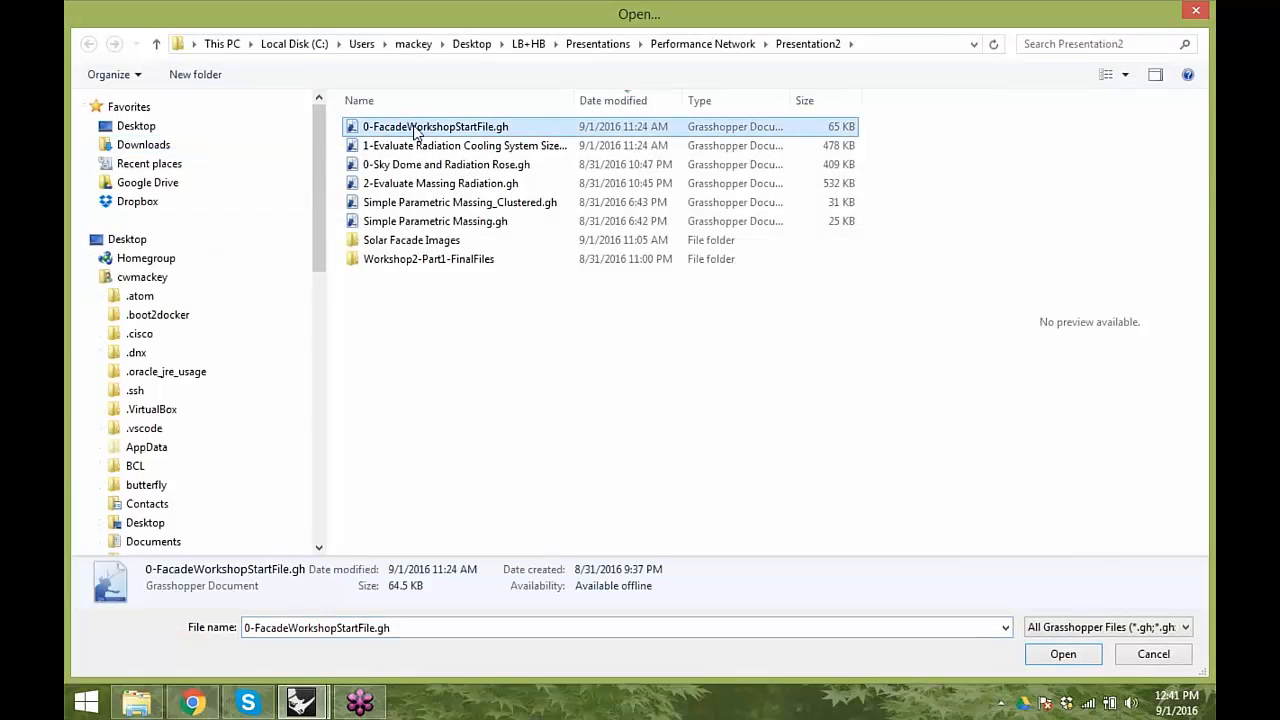
left_click(1060, 654)
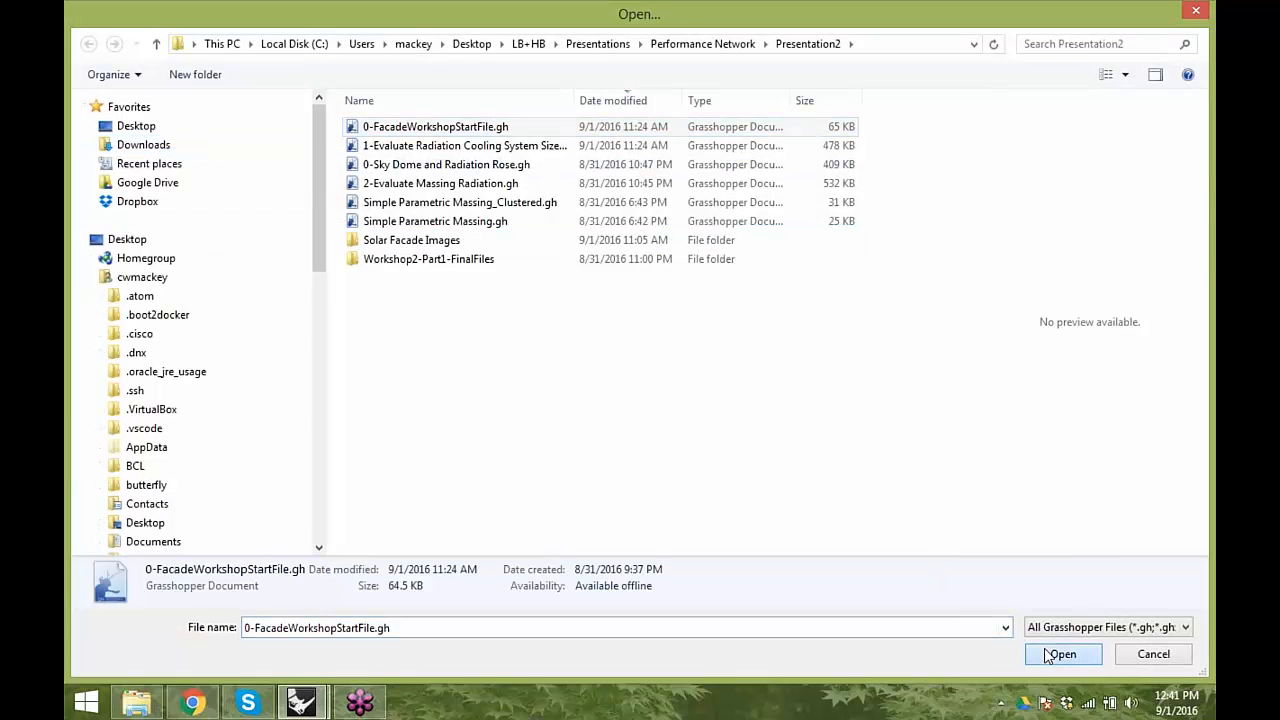
scroll(743, 334, "down", 3)
scroll(514, 300, "up", 3)
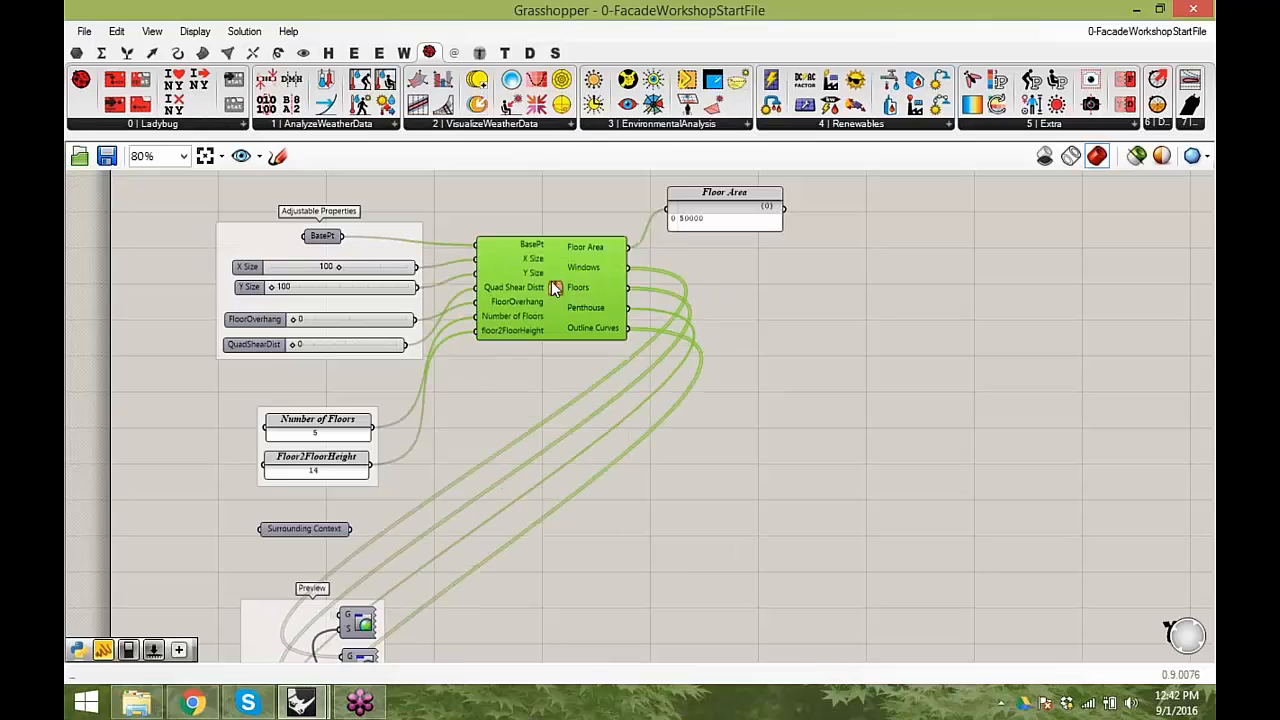
- Place Grasshopper beside the Rhino viewport and display the building massing from the components in the Preview group
scroll(580, 300, "up", 3)
mouse_move(583, 306)
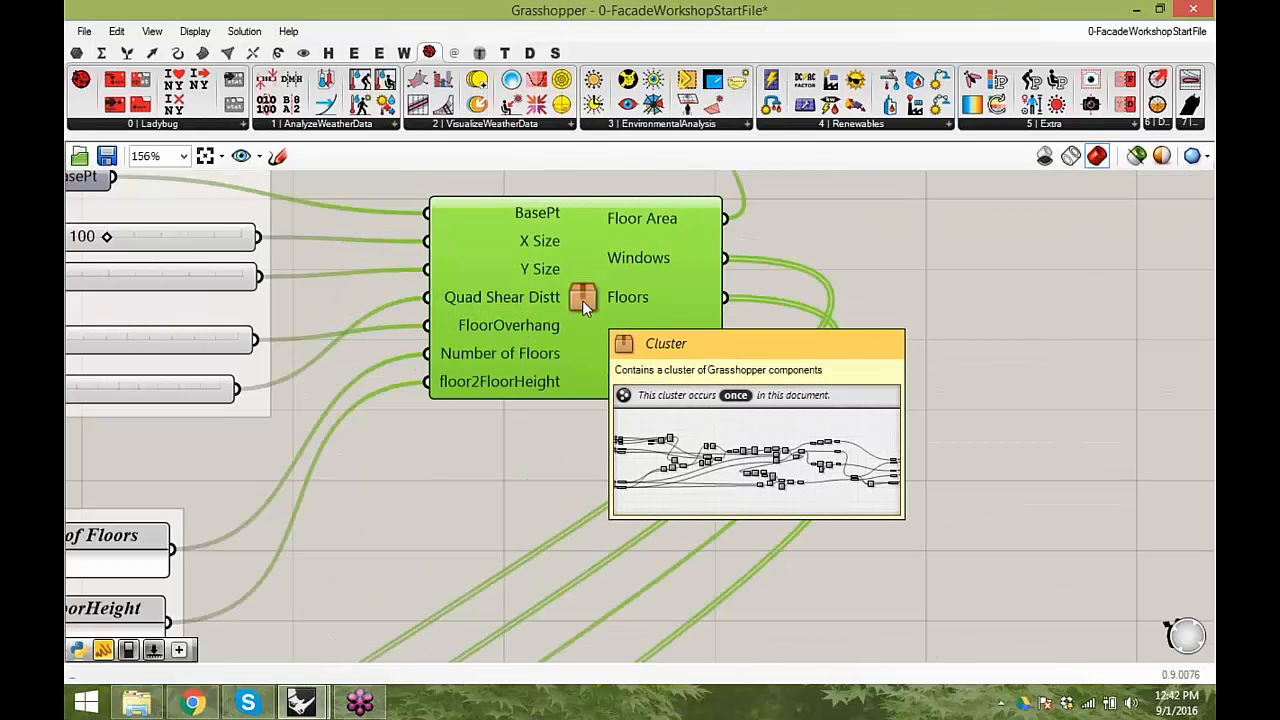
scroll(583, 297, "down", 4)
left_click_drag(646, 17, 1215, 68)
right_click_drag(986, 512, 800, 355)
left_click(819, 388)
right_click(958, 370)
left_click(1019, 332)
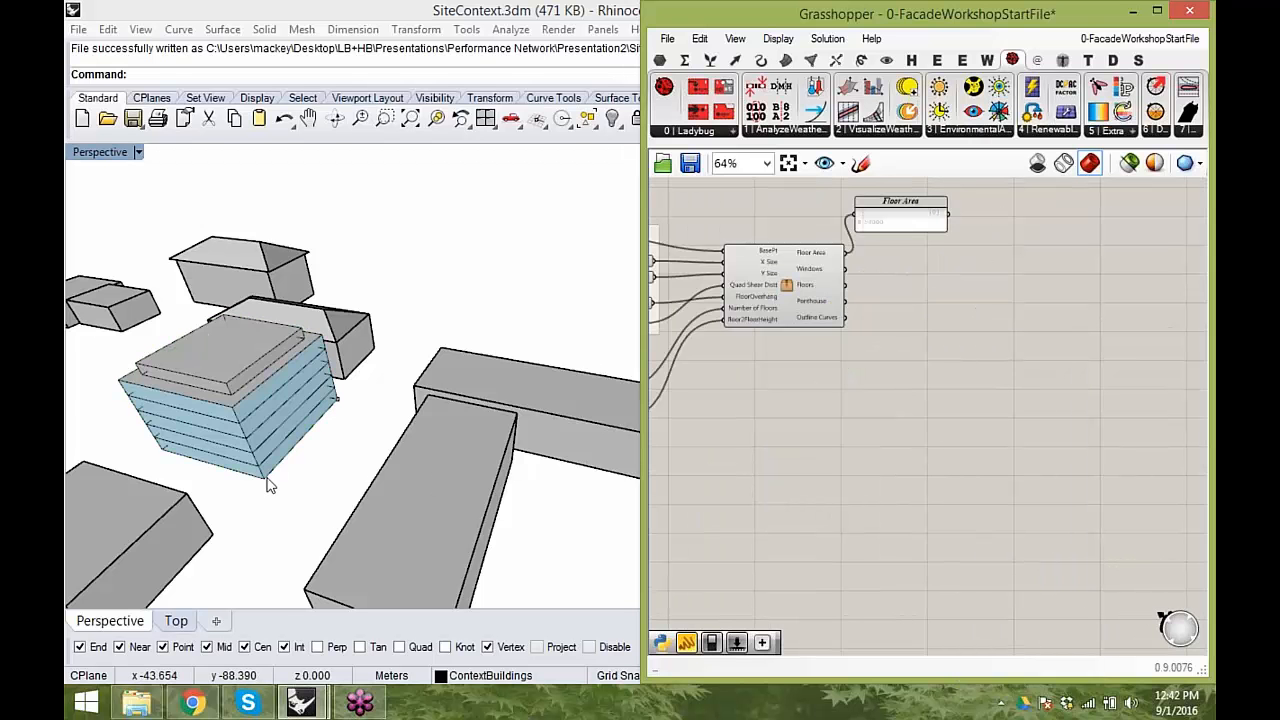
- Examine the massing cluster's inputs and outputs, including the Adjustable Properties sliders and the floor parameters
right_click_drag(267, 485, 530, 486)
right_click_drag(900, 401, 1077, 413)
scroll(790, 372, "up", 1)
right_click_drag(873, 375, 993, 453)
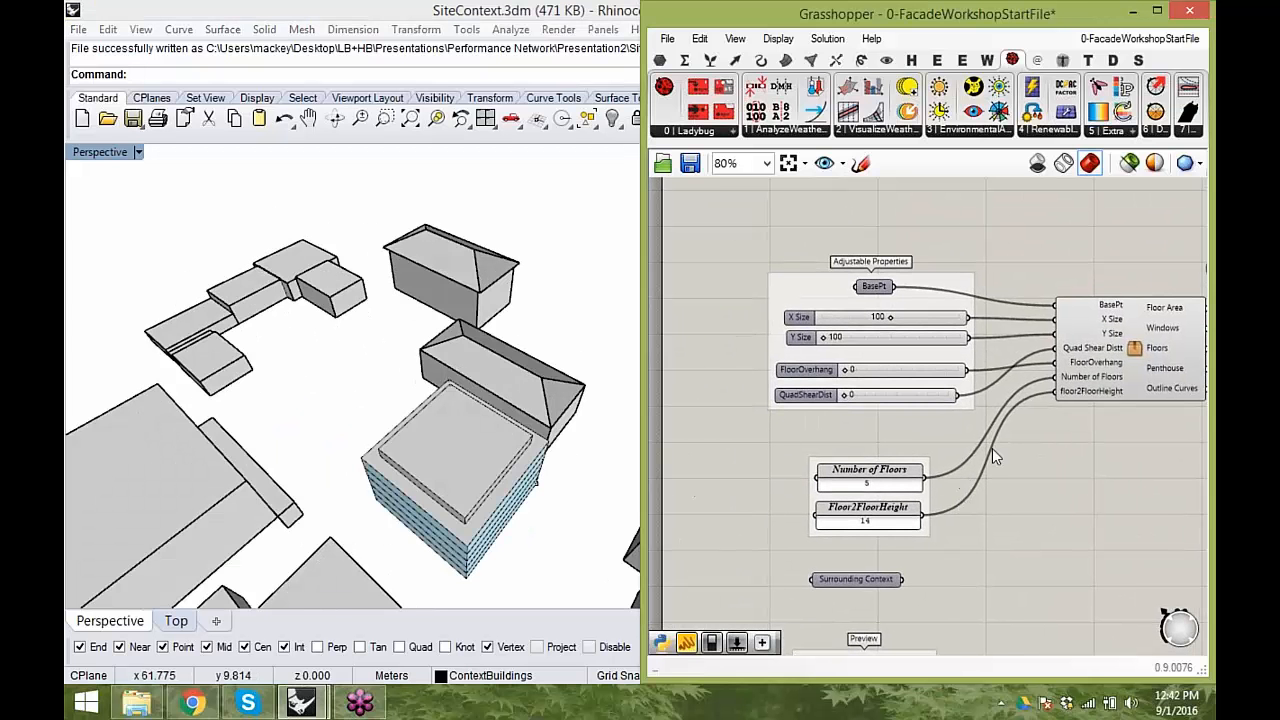
right_click_drag(918, 421, 738, 422)
left_click_drag(973, 318, 973, 340)
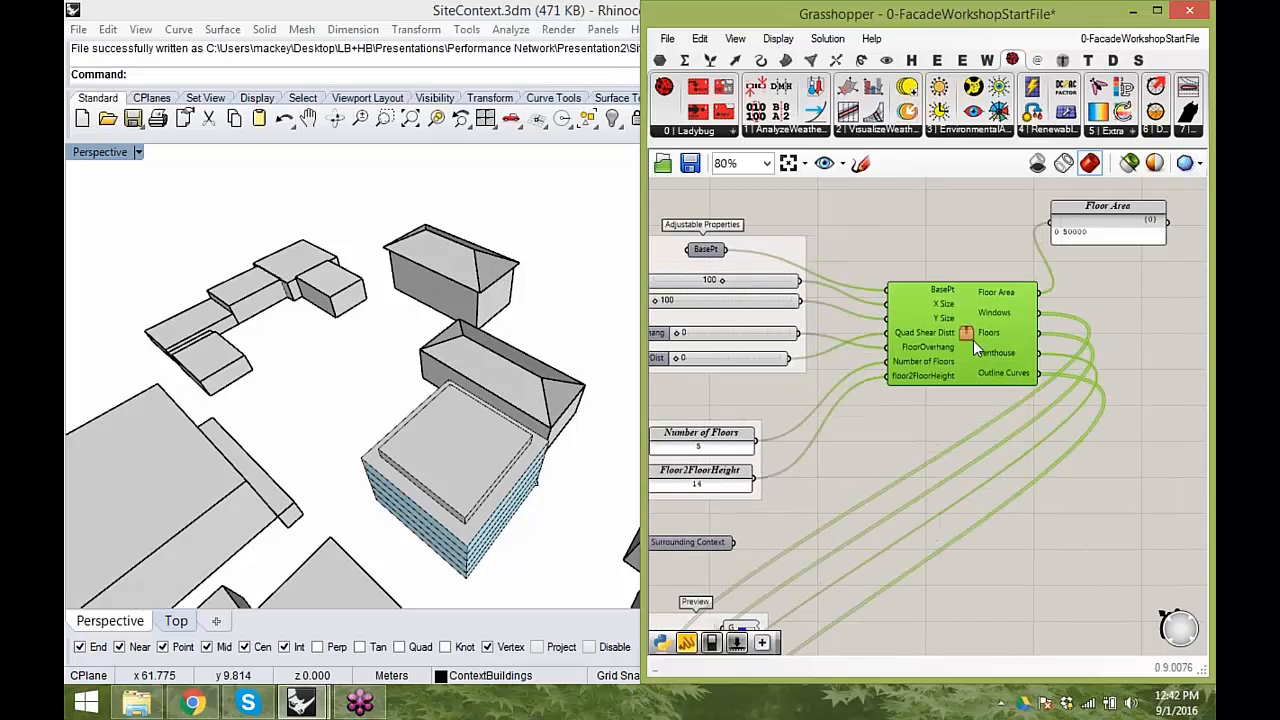
left_click(940, 477)
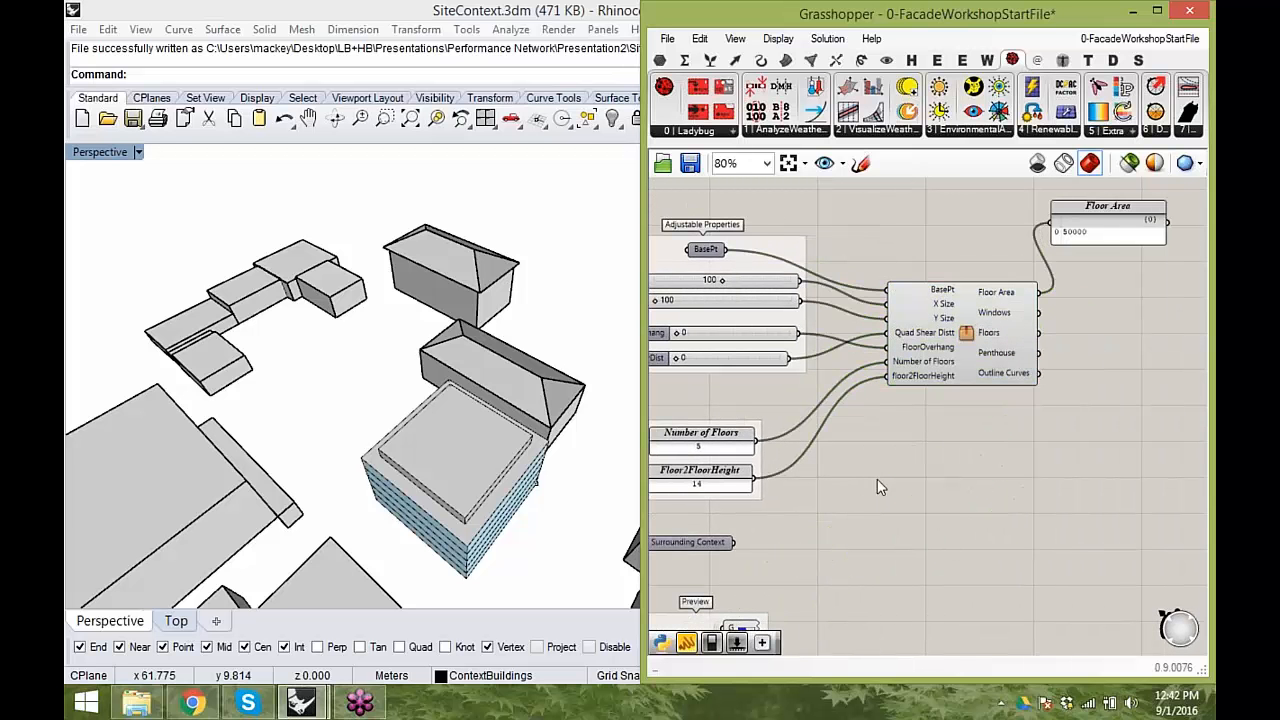
right_click_drag(873, 452, 920, 463)
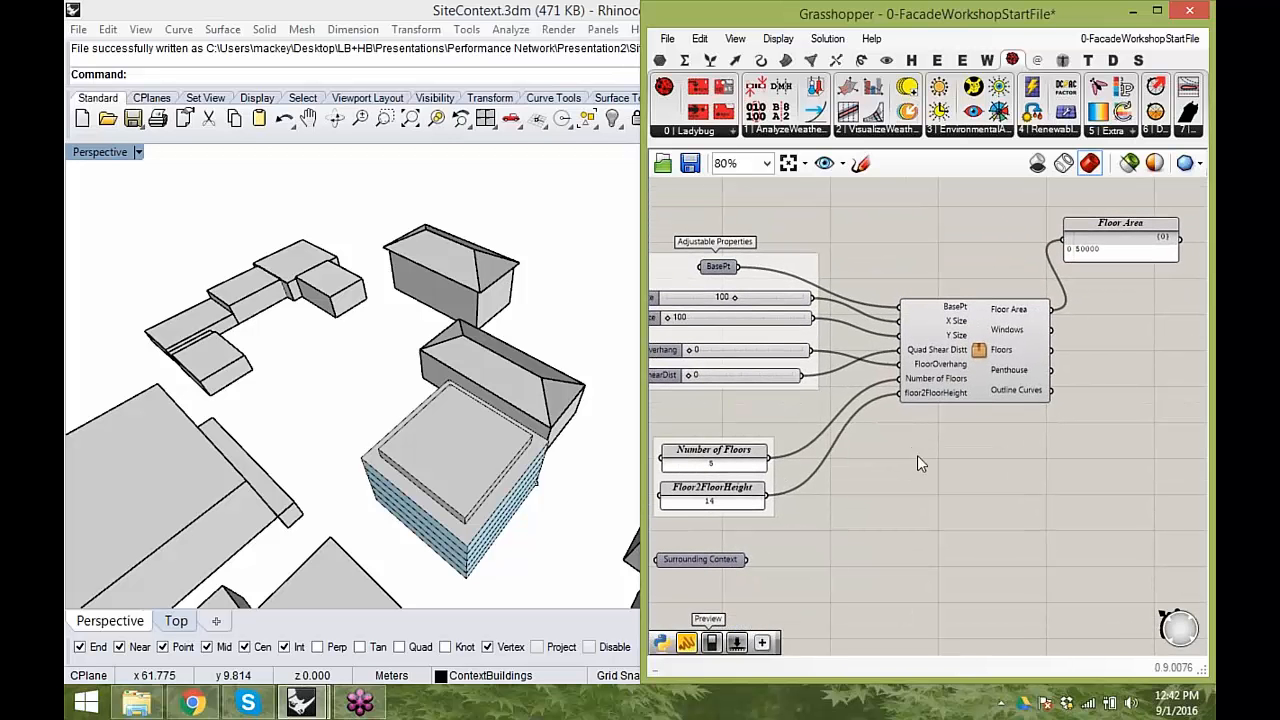
right_click_drag(905, 430, 1015, 462)
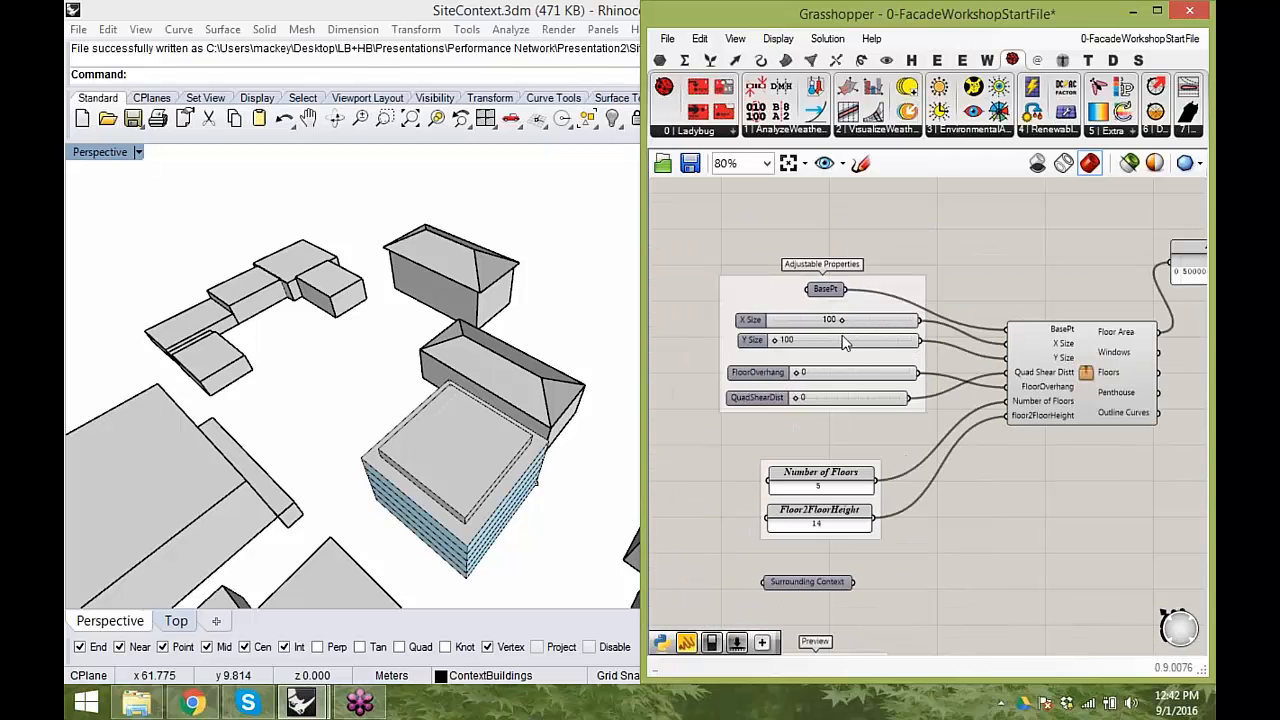
right_click_drag(921, 501, 933, 483)
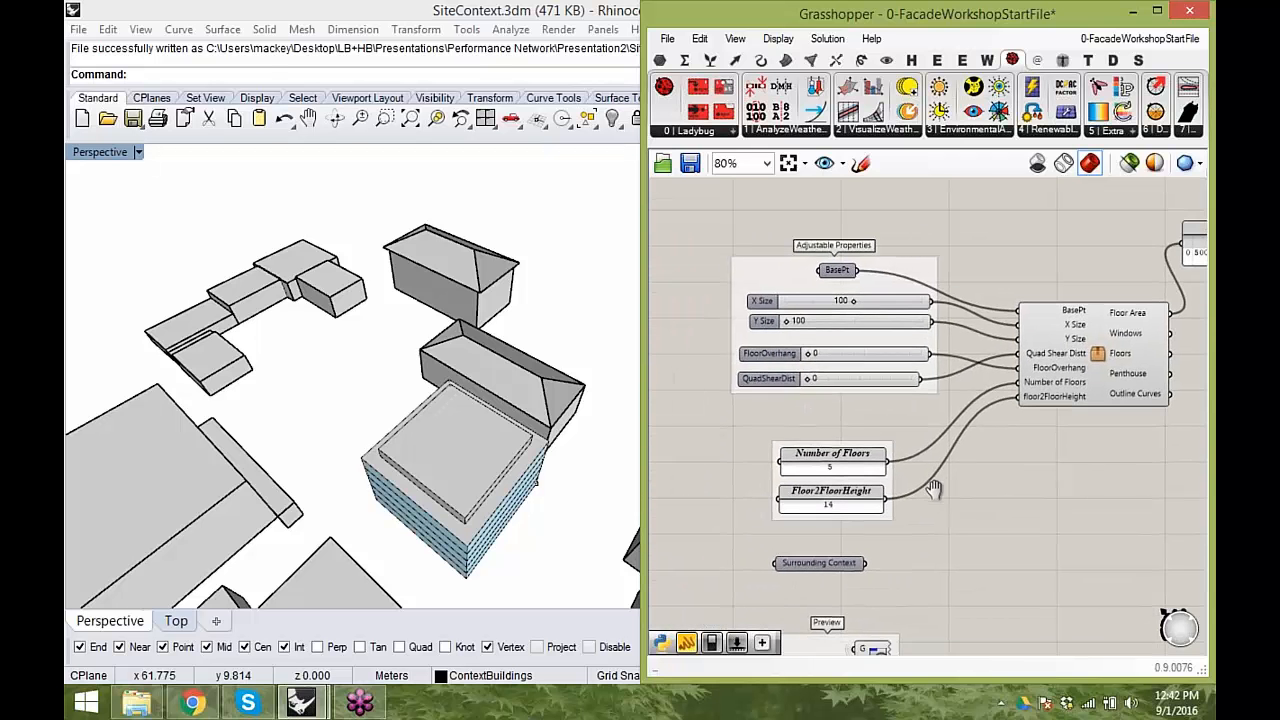
right_click_drag(901, 538, 879, 479)
- Inspect the parametric building massing among its context buildings from several angles
right_click_drag(450, 405, 388, 308)
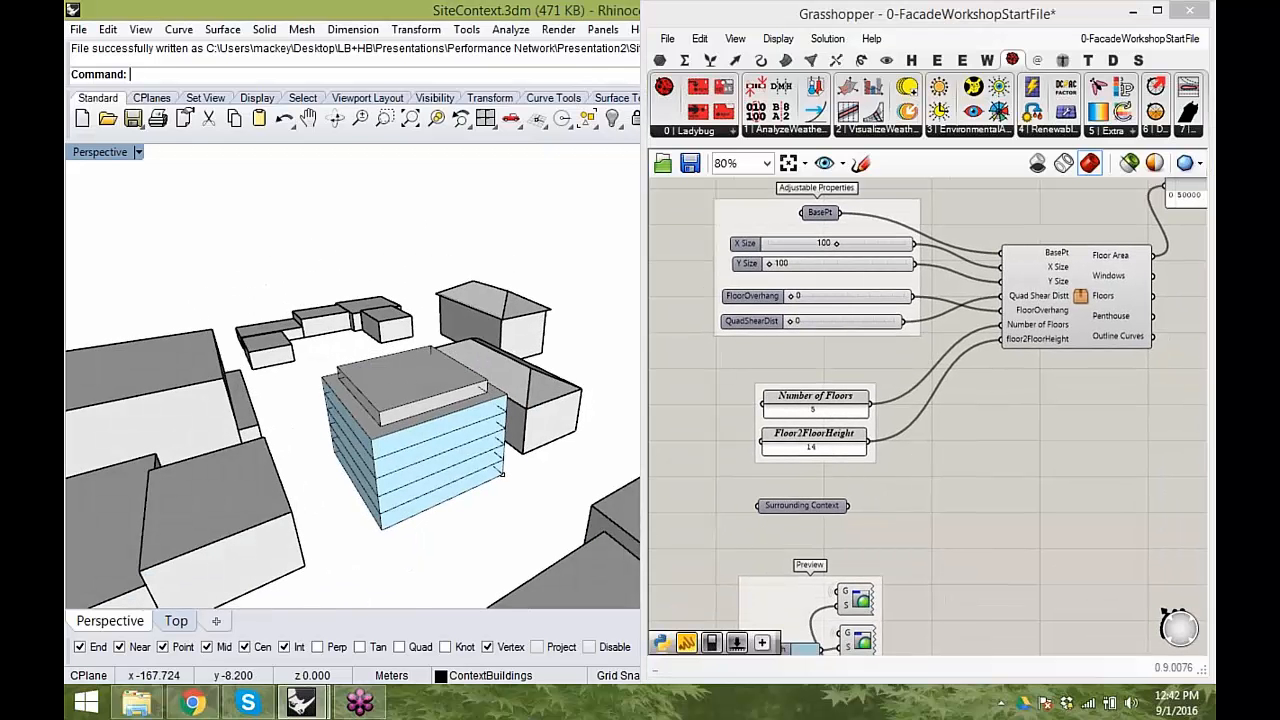
right_click_drag(313, 424, 432, 460)
right_click_drag(517, 466, 503, 497)
scroll(433, 480, "up", 3)
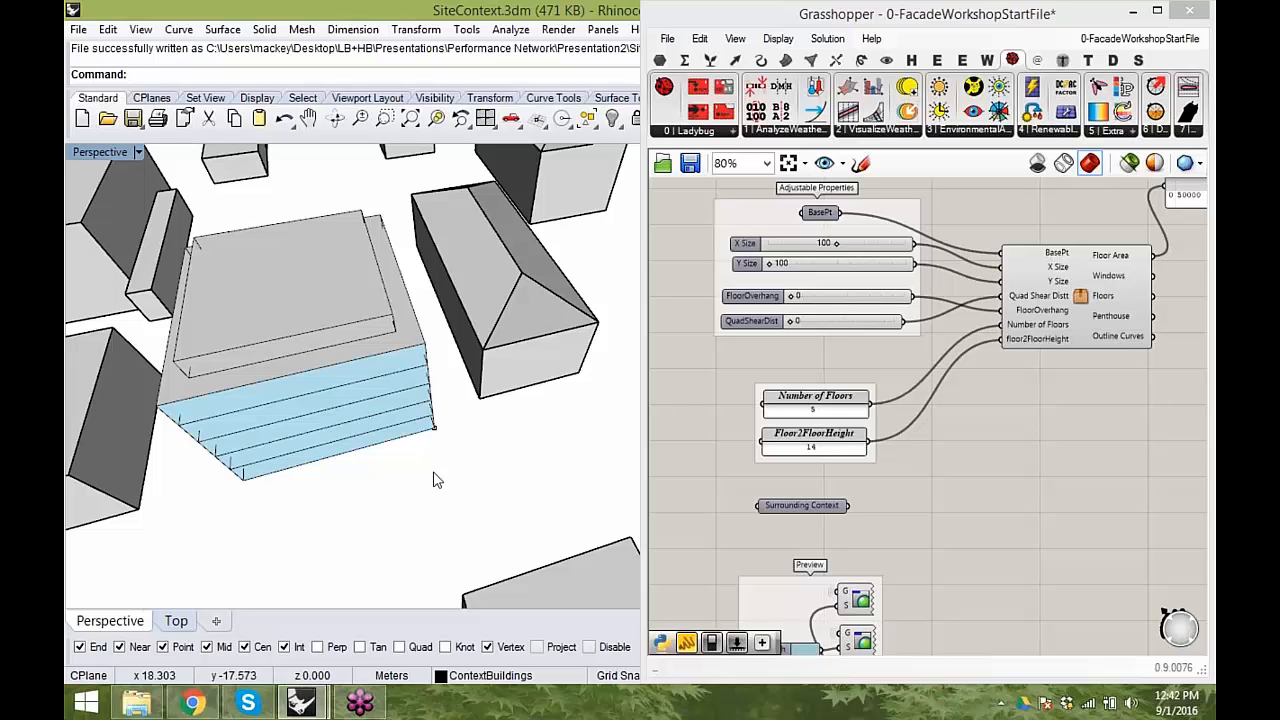
scroll(436, 480, "down", 3)
right_click_drag(436, 480, 505, 442)
scroll(436, 438, "up", 3)
- Draw a box over the building massing with the Box command and delete it again
type("box")
key("Return")
left_click(435, 397)
left_click(116, 338)
right_click_drag(116, 338, 358, 443)
left_click(140, 340)
left_click(359, 447)
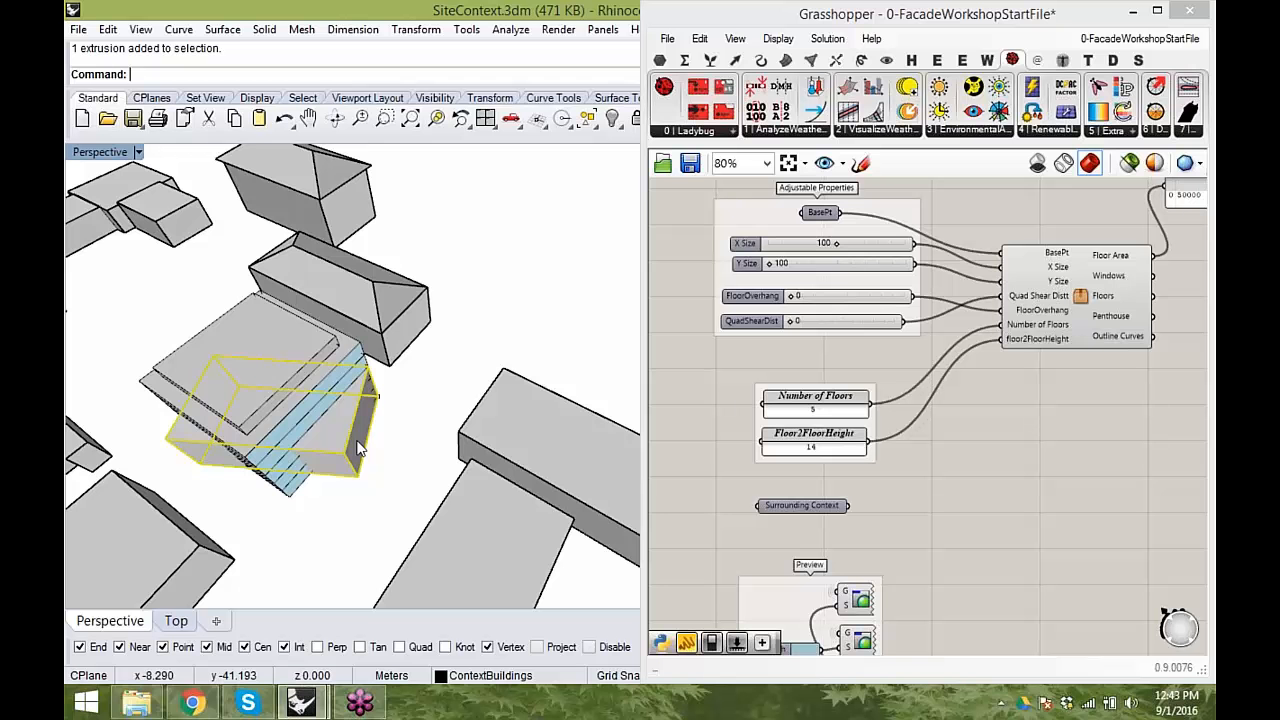
key("Delete")
- Review the cluster together with the Number of Floors and Floor2FloorHeight parameters and the building in the viewport
right_click_drag(337, 459, 329, 431)
right_click_drag(1070, 320, 999, 363)
scroll(999, 363, "up", 1)
left_click(1000, 361)
left_click(950, 475)
right_click_drag(937, 482, 1019, 451)
left_click_drag(753, 478, 747, 438)
right_click_drag(932, 459, 941, 531)
right_click_drag(857, 433, 896, 433)
right_click_drag(250, 410, 365, 395)
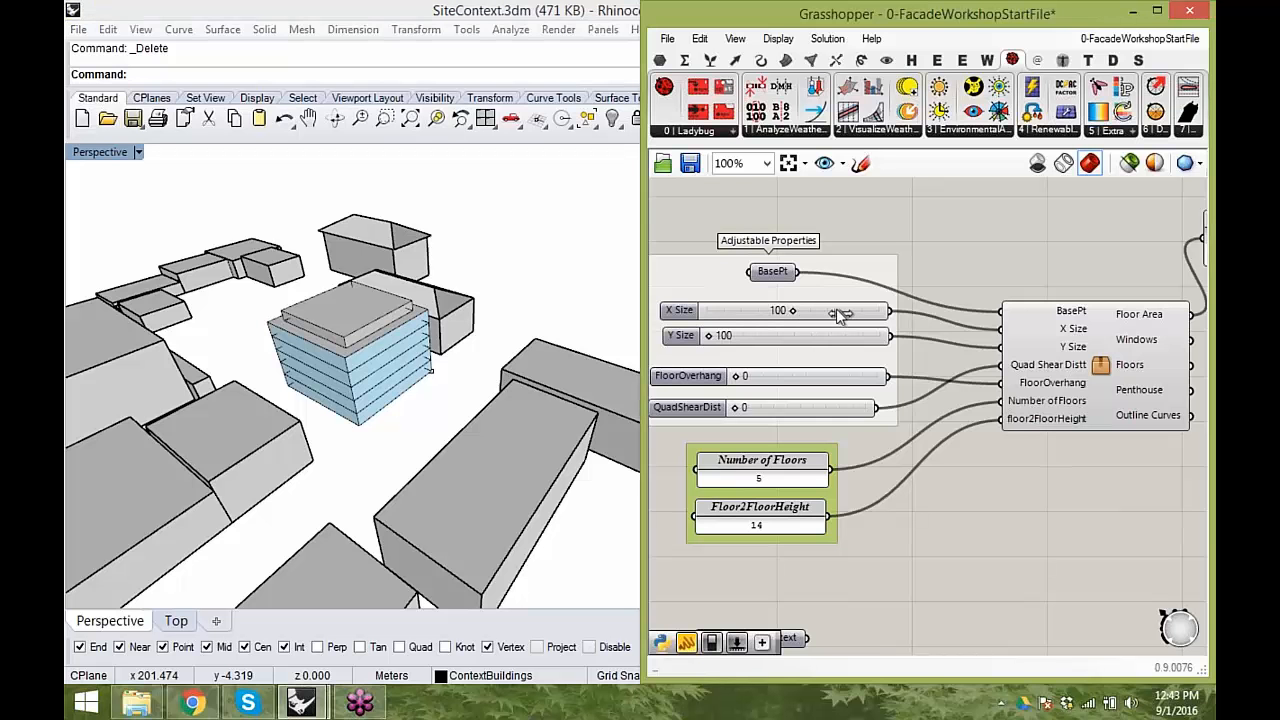
- Set the X Size slider to 69, Y Size to 132 and QuadShearDist to 40
left_click_drag(820, 316, 763, 337)
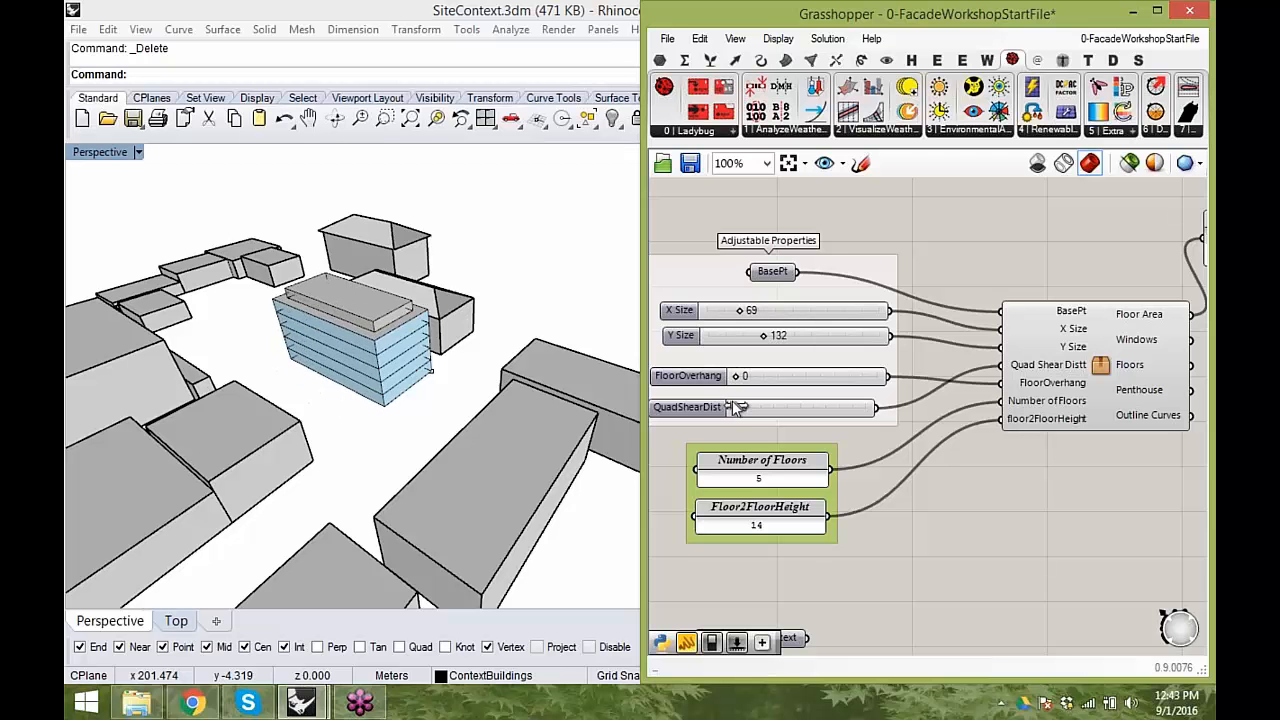
mouse_move(734, 377)
left_mouse_down()
mouse_move(885, 390)
mouse_move(728, 394)
left_mouse_up()
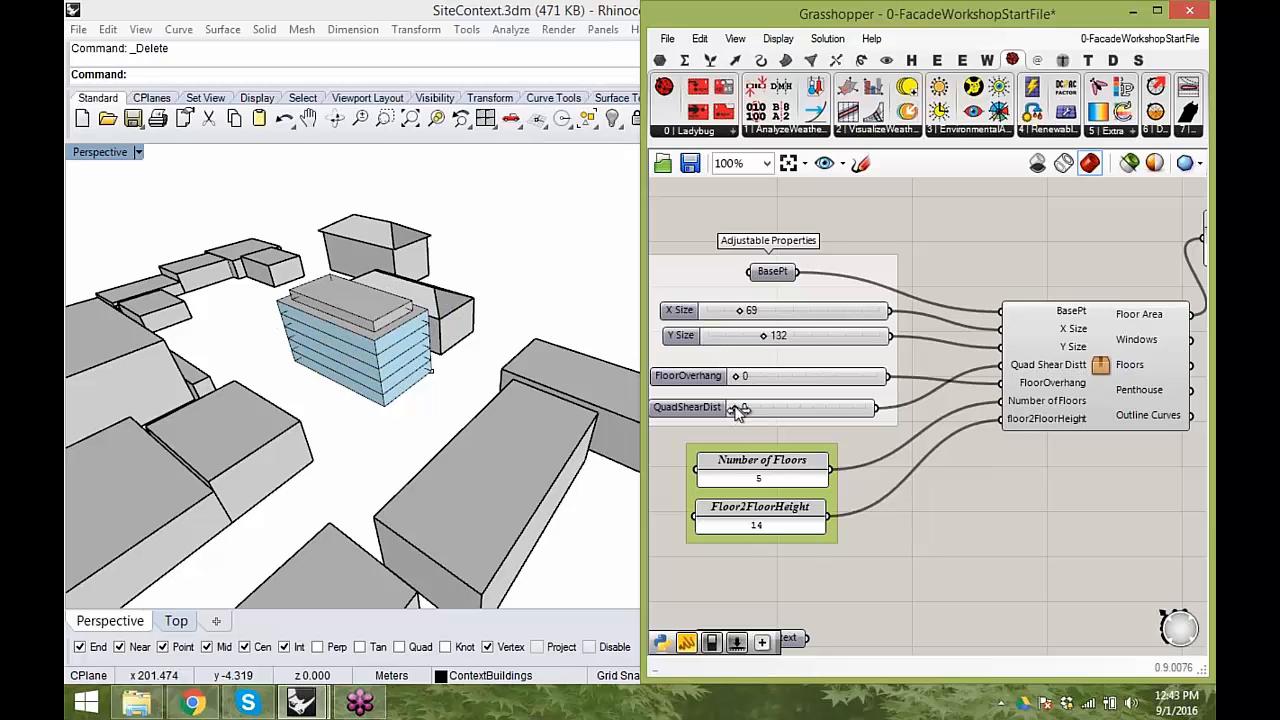
left_click_drag(738, 411, 880, 414)
- Inspect the sheared building massing in the viewport and compare it with the slider settings
right_click_drag(400, 409, 402, 474)
scroll(320, 464, "up", 7)
right_click_drag(457, 328, 430, 412)
right_click_drag(1013, 460, 940, 437)
scroll(1015, 445, "down", 2)
right_click_drag(405, 447, 455, 371)
scroll(399, 380, "down", 4)
right_click_drag(960, 416, 1062, 413)
scroll(974, 430, "up", 1)
right_click_drag(334, 409, 331, 382)
scroll(330, 384, "down", 3)
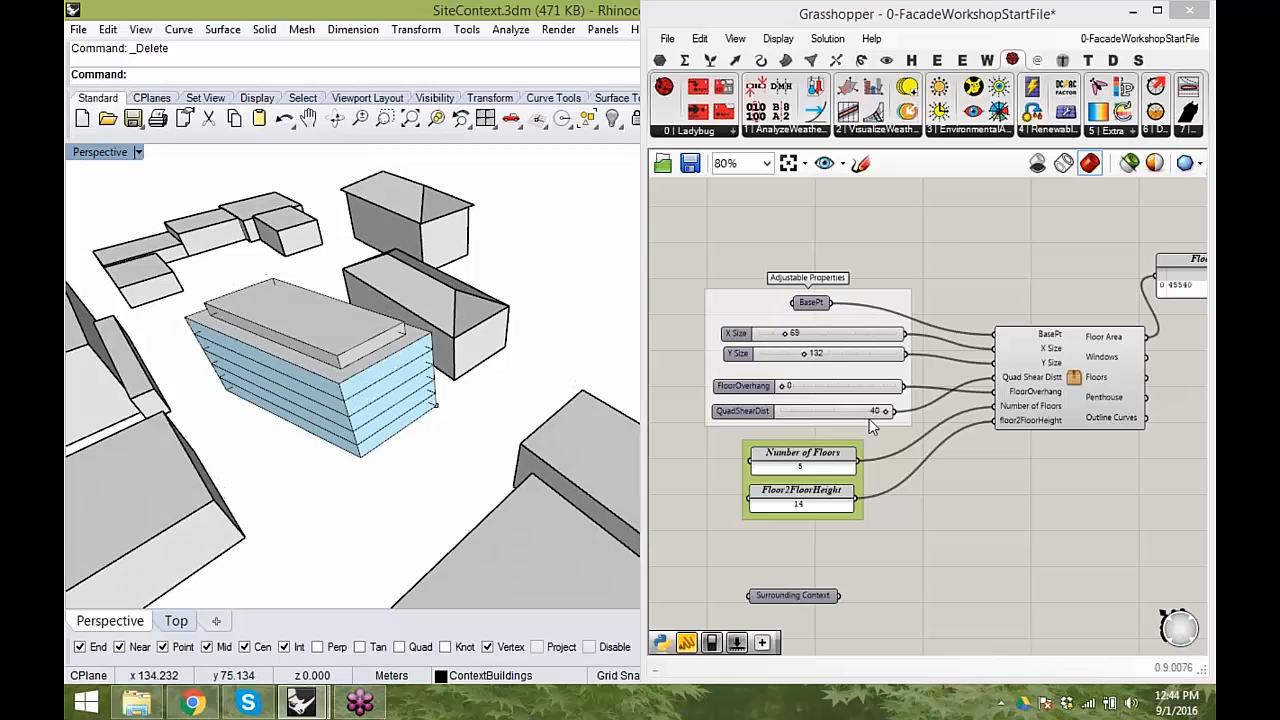
- Set the QuadShearDist slider to 0 and dismiss the Y Size slider's settings
left_click_drag(886, 410, 765, 418)
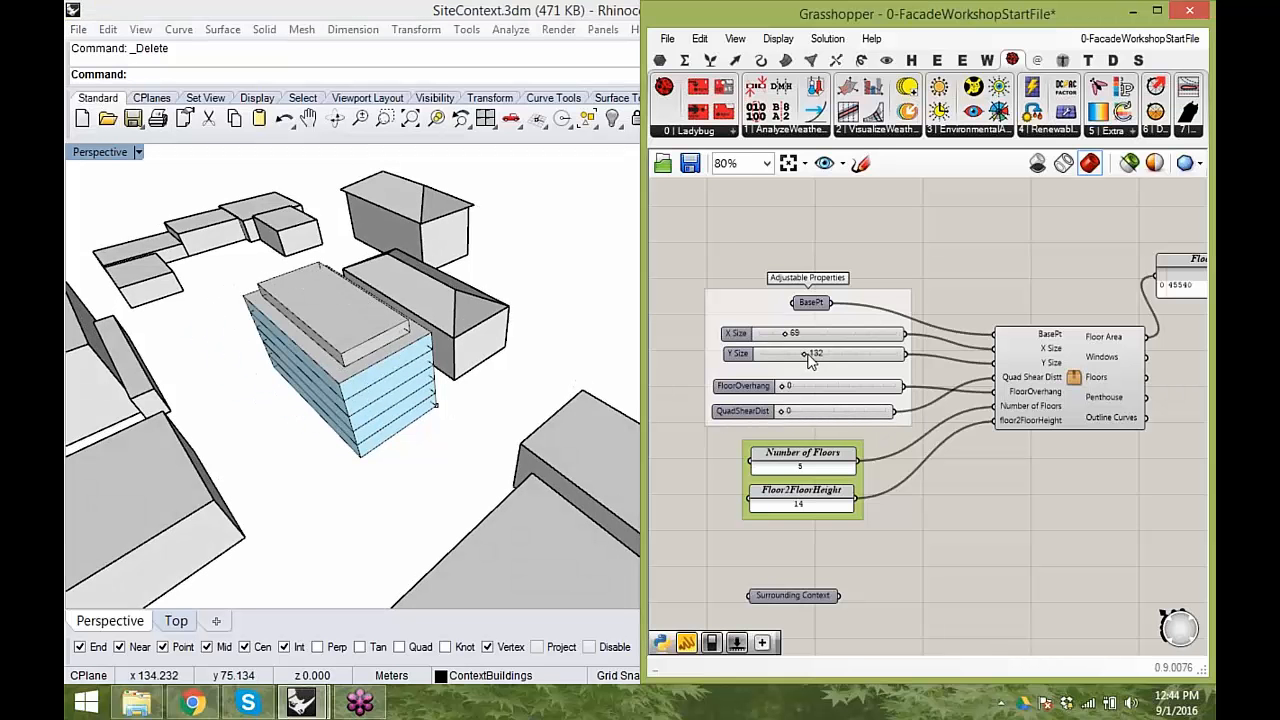
double_click(810, 360)
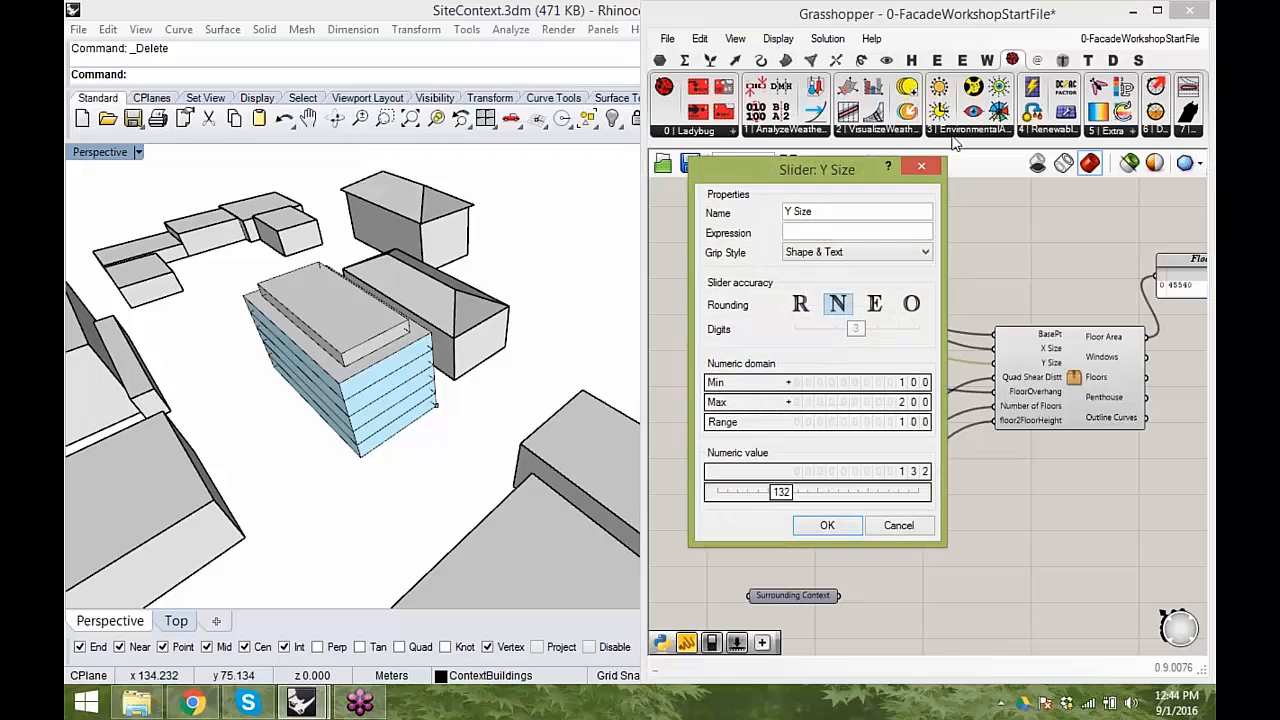
left_click(919, 173)
- Set both the Y Size and X Size sliders to 100
right_click_drag(841, 337, 845, 298)
scroll(845, 298, "up", 2)
double_click(835, 326)
type("1")
left_click(918, 321)
double_click(796, 289)
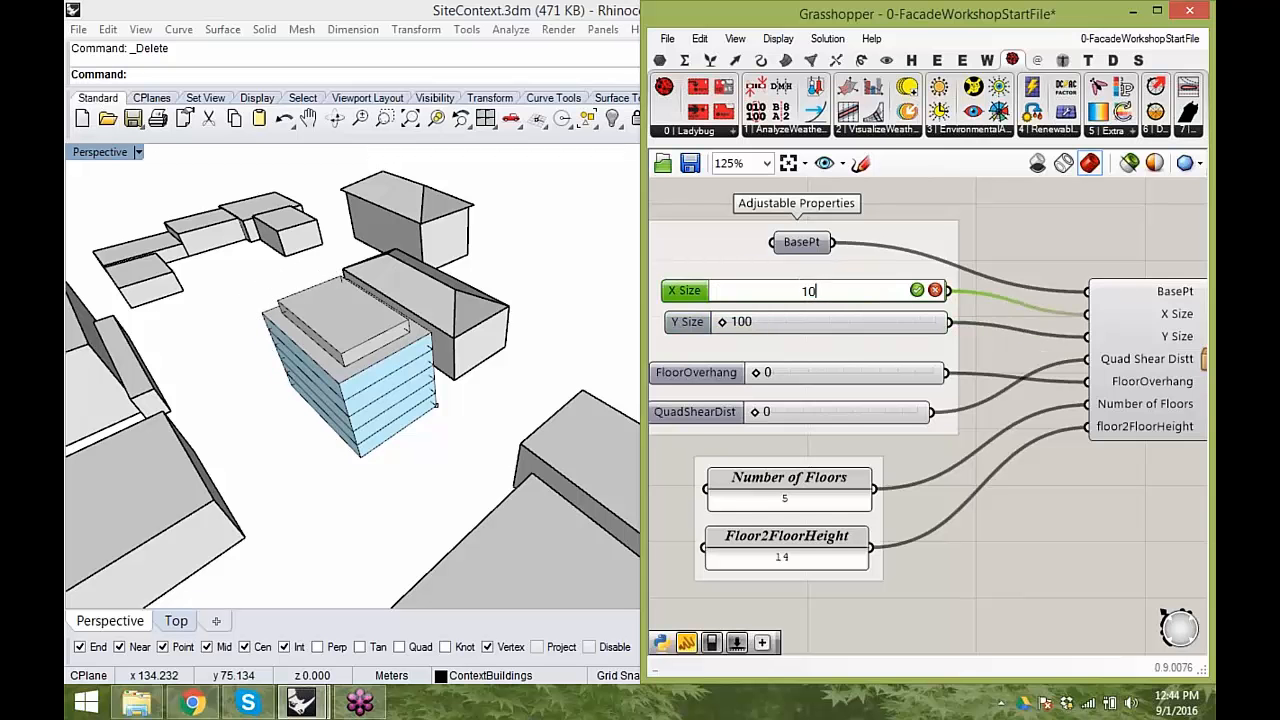
type("100")
left_click(917, 290)
- Examine the cluster's outputs and the Floor Area panel alongside the building massing
mouse_move(240, 380)
right_mouse_down()
mouse_move(262, 374)
mouse_move(242, 369)
right_mouse_up()
right_click_drag(976, 419, 822, 436)
scroll(984, 324, "down", 2)
right_click_drag(1093, 325, 1042, 331)
left_click_drag(1065, 297, 1070, 285)
scroll(960, 350, "down", 3)
left_click(930, 369)
scroll(935, 420, "up", 3)
right_click_drag(790, 638, 972, 388)
right_click_drag(1022, 430, 817, 630)
left_click(920, 334)
left_click(890, 455)
right_click_drag(772, 430, 944, 457)
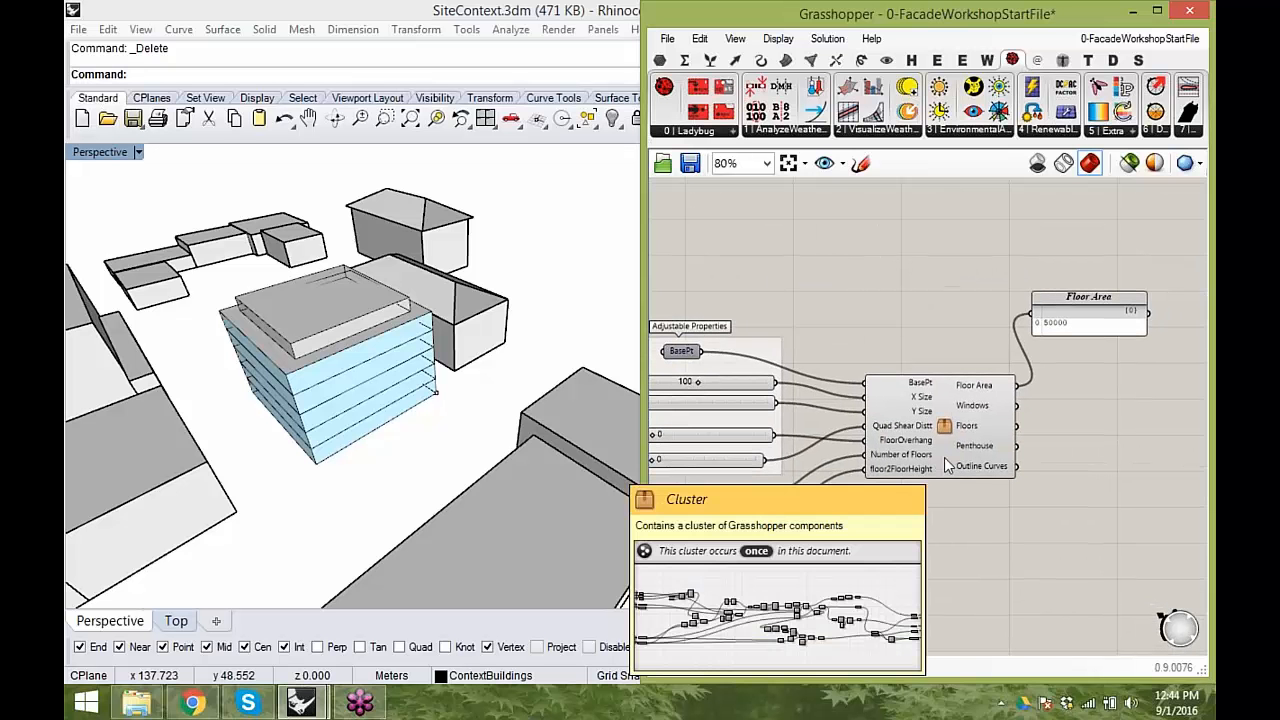
- Open the massing cluster and examine its component groups, from the inputs through floor and penthouse generation to the outputs
double_click(944, 457)
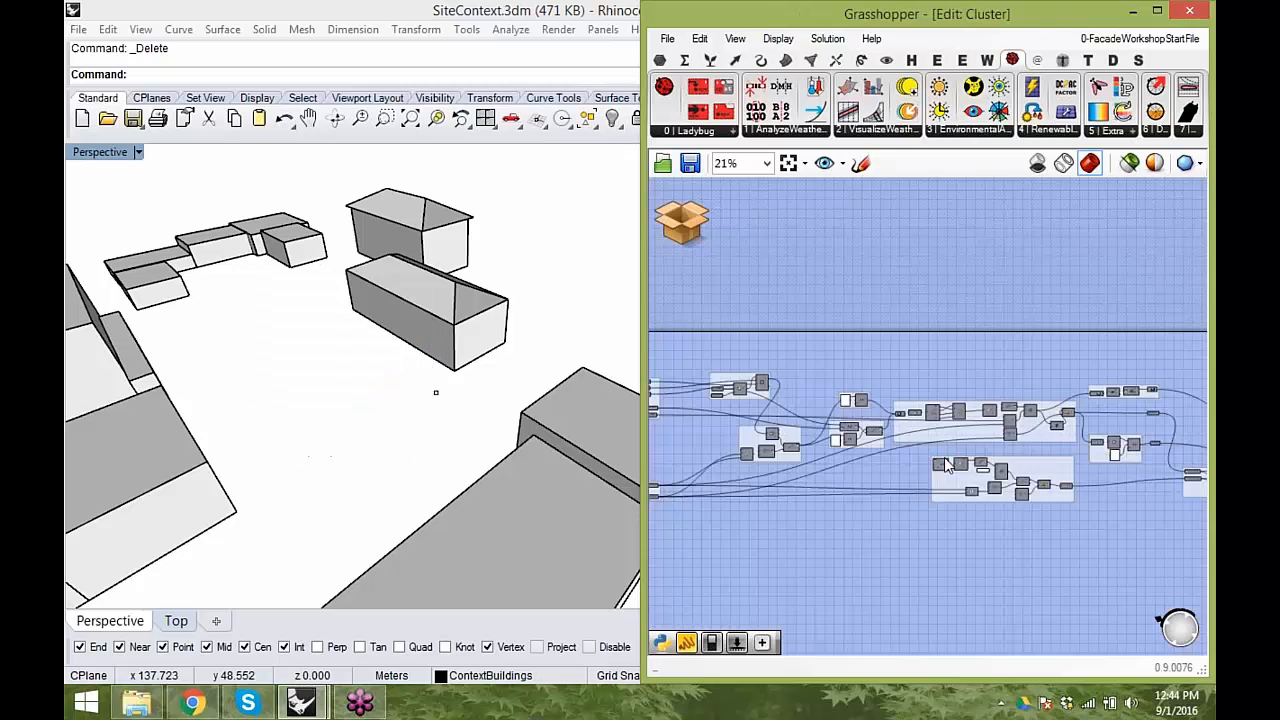
scroll(888, 385, "up", 5)
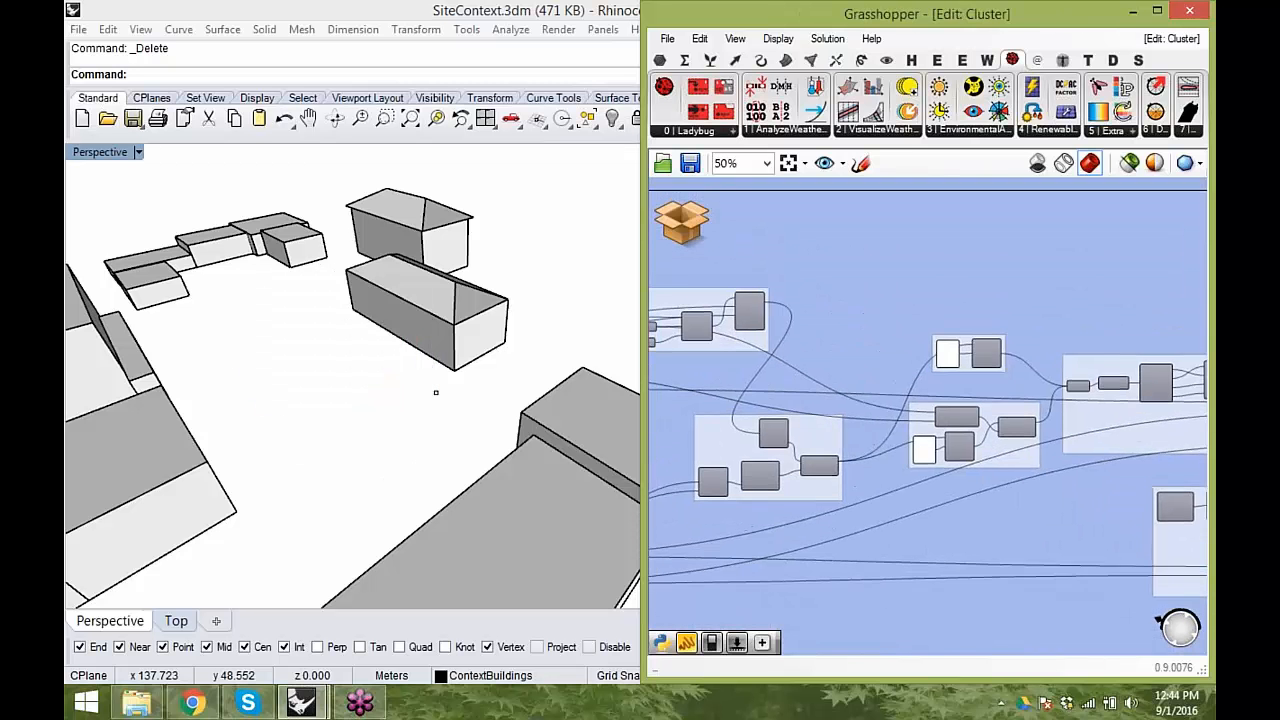
scroll(888, 385, "down", 4)
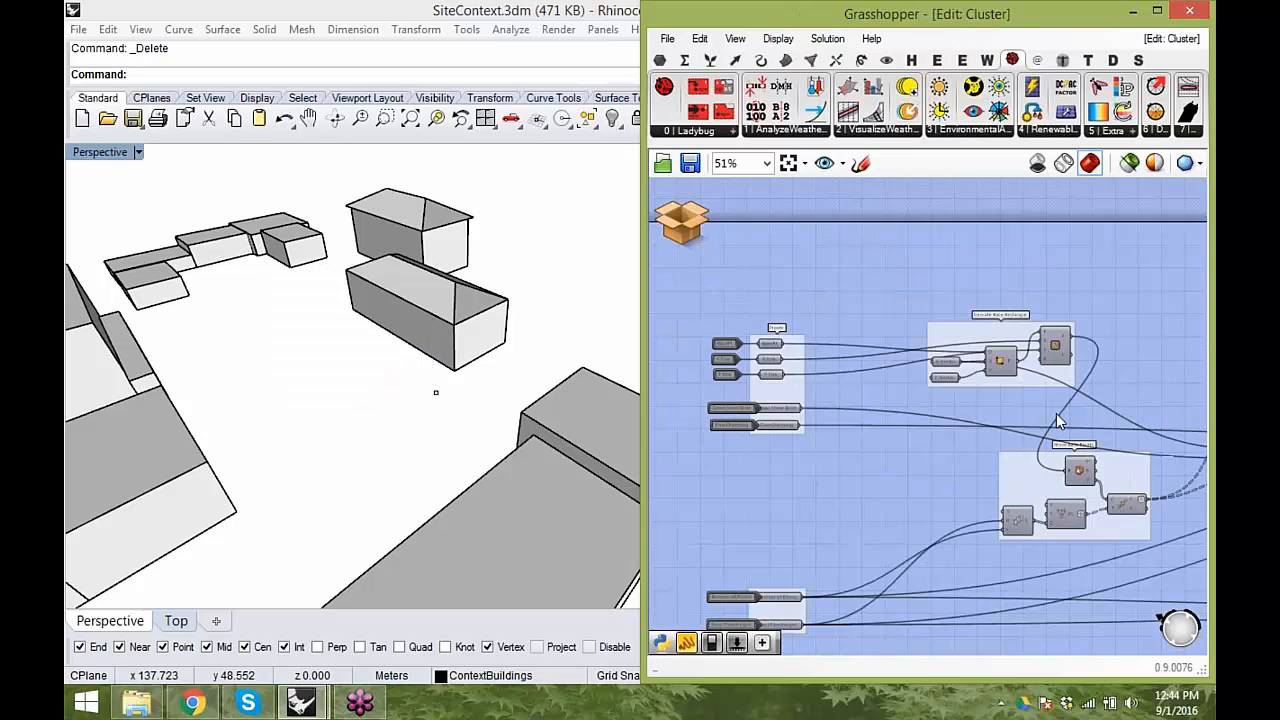
scroll(923, 355, "up", 2)
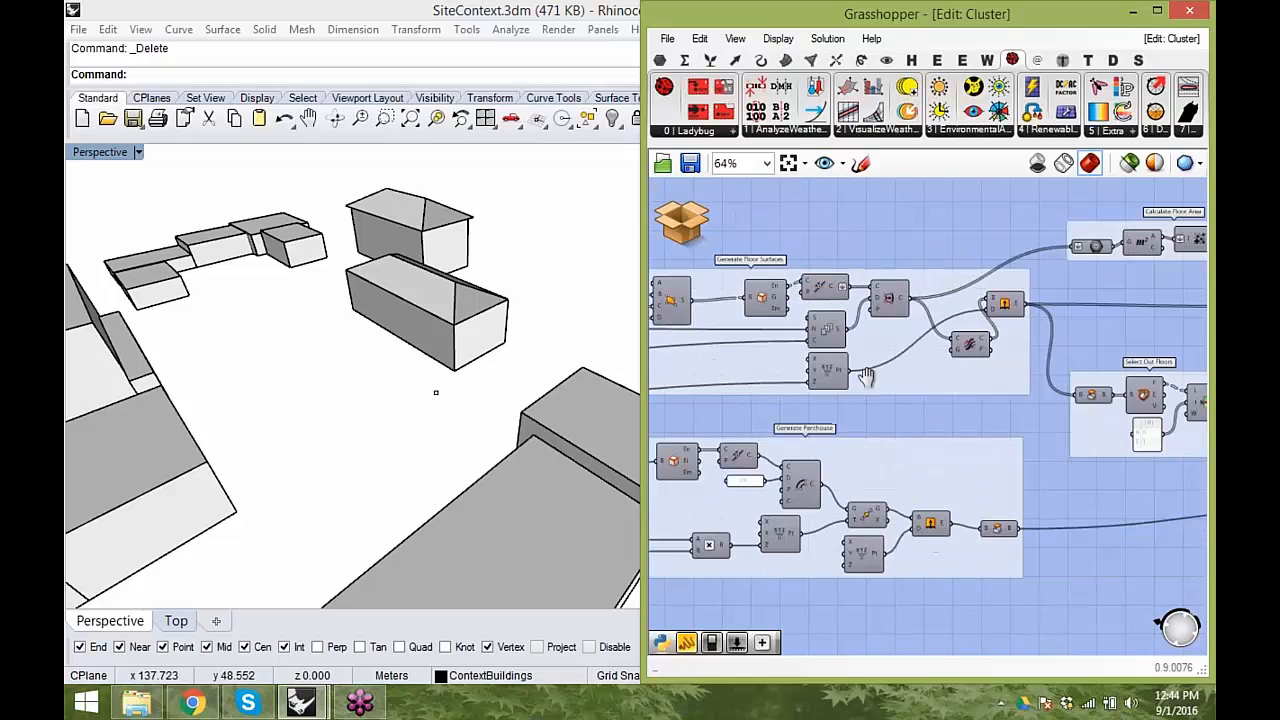
right_click_drag(940, 389, 488, 397)
mouse_move(775, 18)
left_mouse_down()
mouse_move(780, 103)
mouse_move(759, 8)
left_mouse_up()
right_click_drag(418, 401, 862, 431)
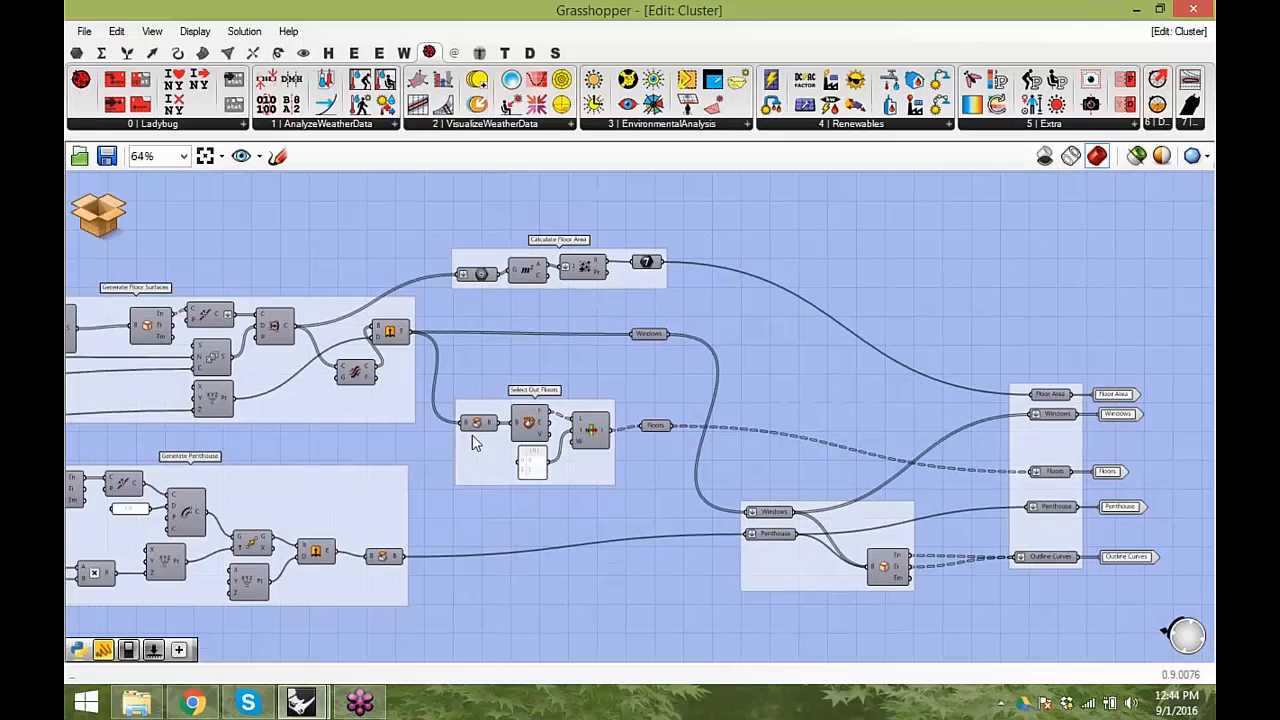
right_click_drag(507, 428, 754, 446)
right_click_drag(522, 480, 829, 486)
scroll(829, 486, "down", 1)
right_click_drag(746, 491, 938, 475)
- Save and close the cluster to return to the parent definition, and clear the selection
left_click(98, 209)
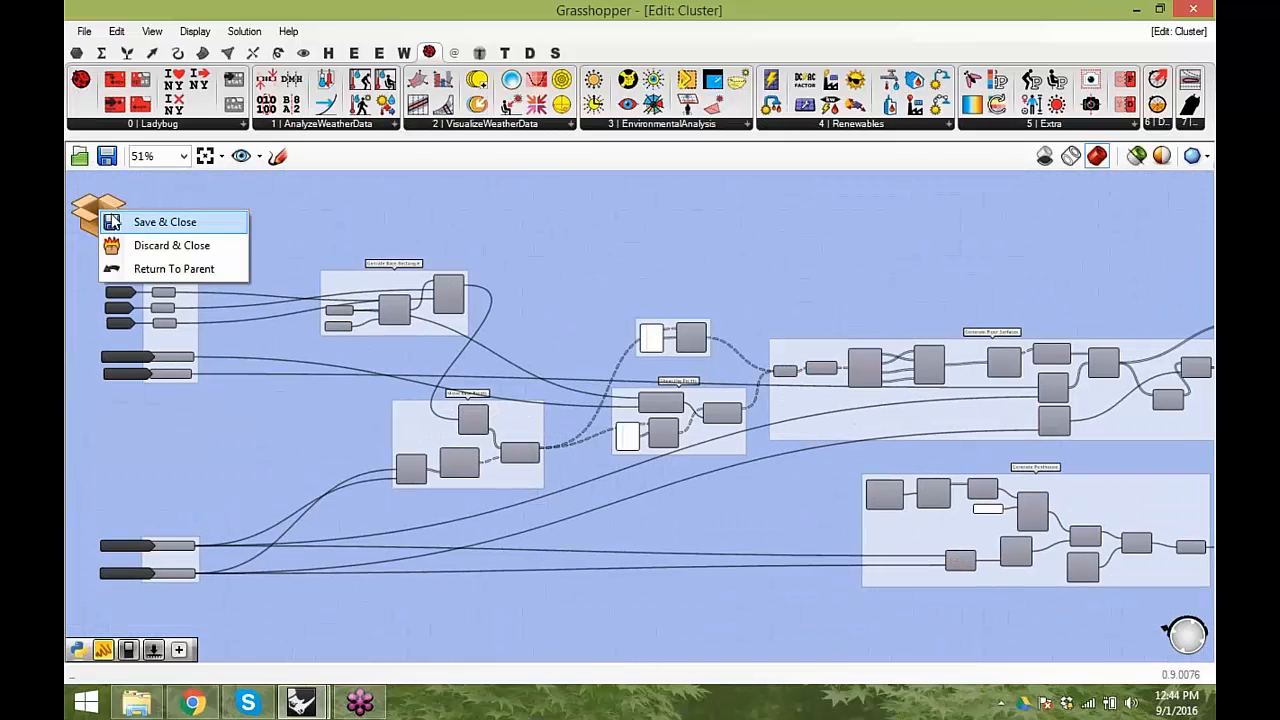
left_click(145, 224)
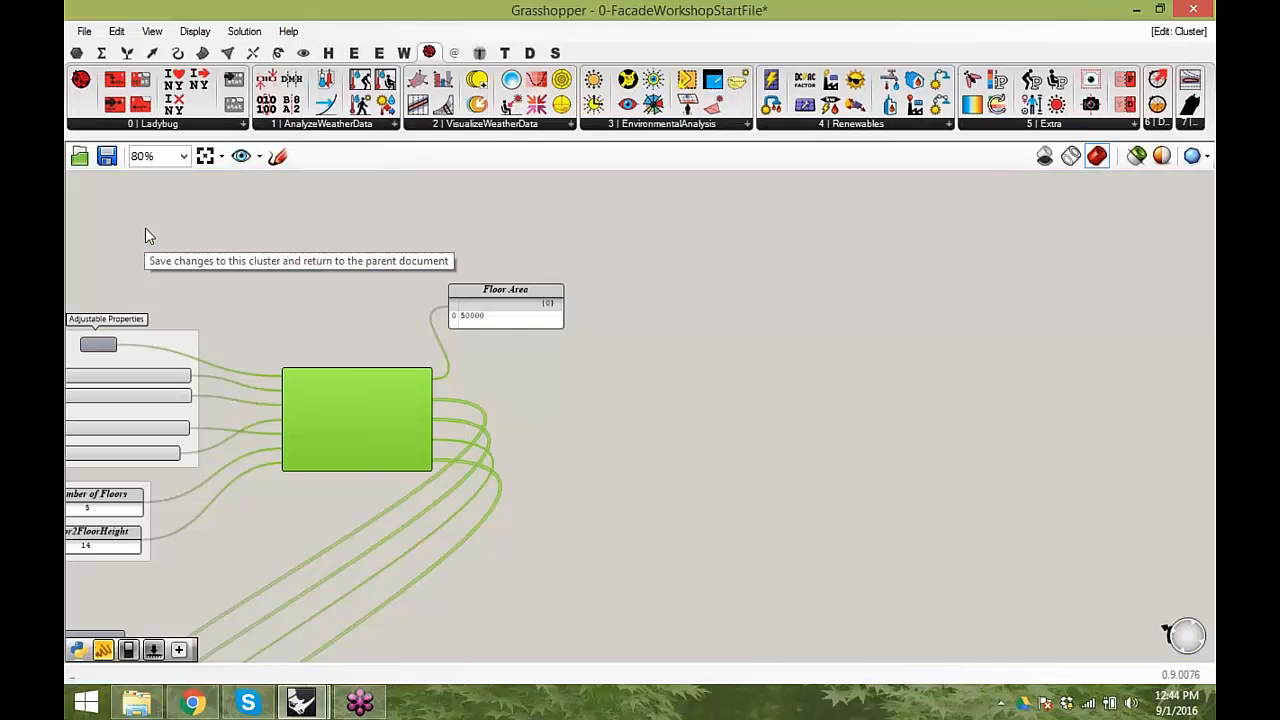
right_click_drag(560, 365, 765, 327)
left_click(596, 370)
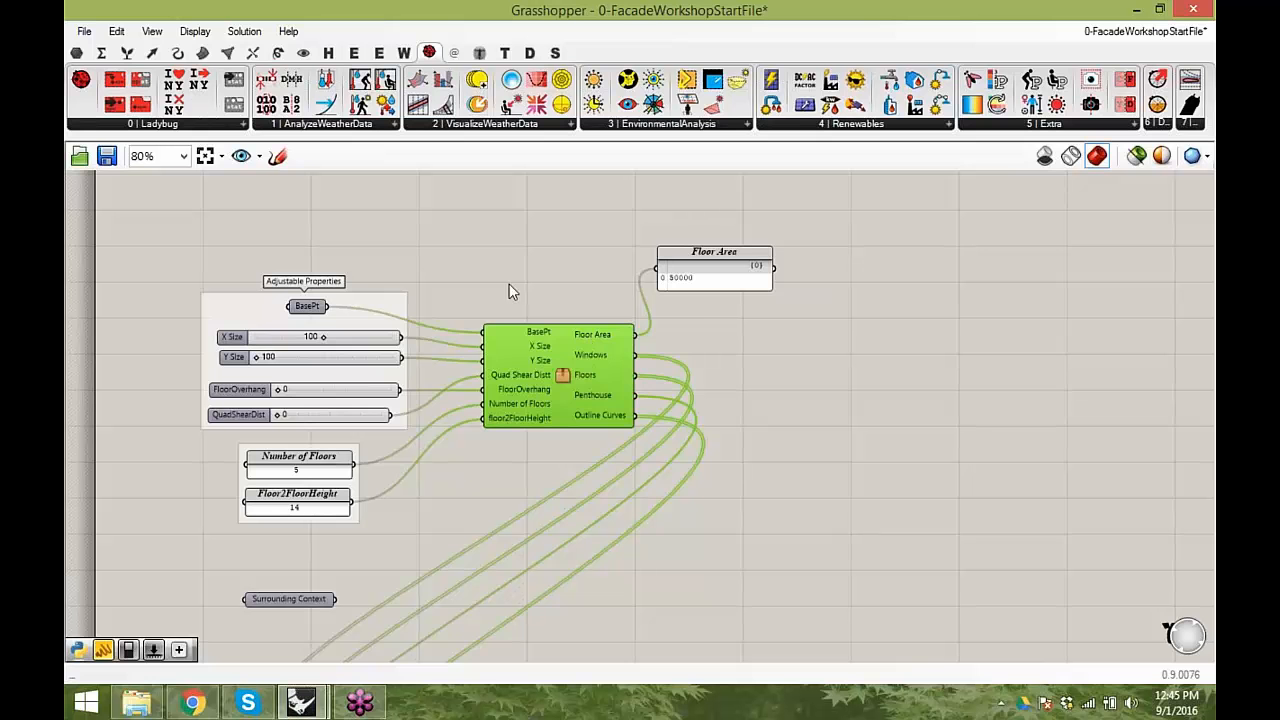
left_click(574, 236)
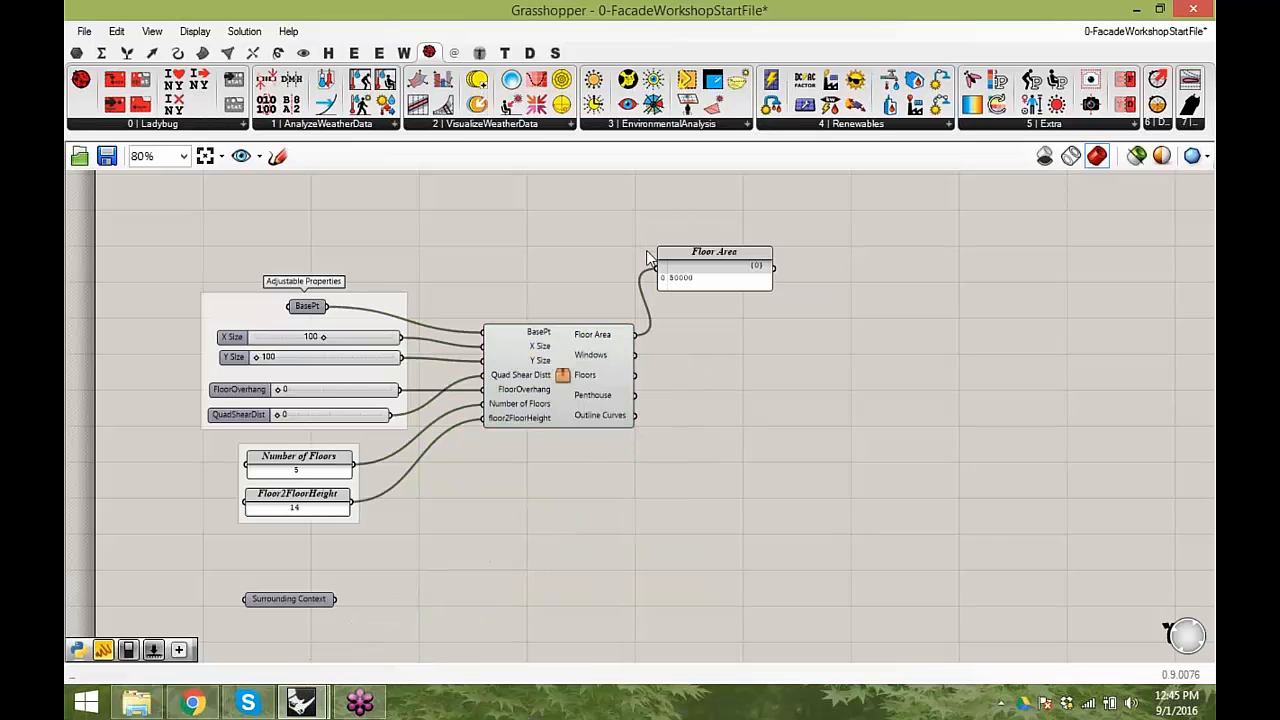
- Examine the building massing in the Rhino site context side by side with the Grasshopper inputs and cluster
left_click_drag(572, 17, 1215, 84)
right_click_drag(1050, 438, 845, 405)
scroll(845, 405, "down", 1)
scroll(1080, 416, "down", 1)
scroll(1008, 365, "up", 2)
mouse_move(1007, 368)
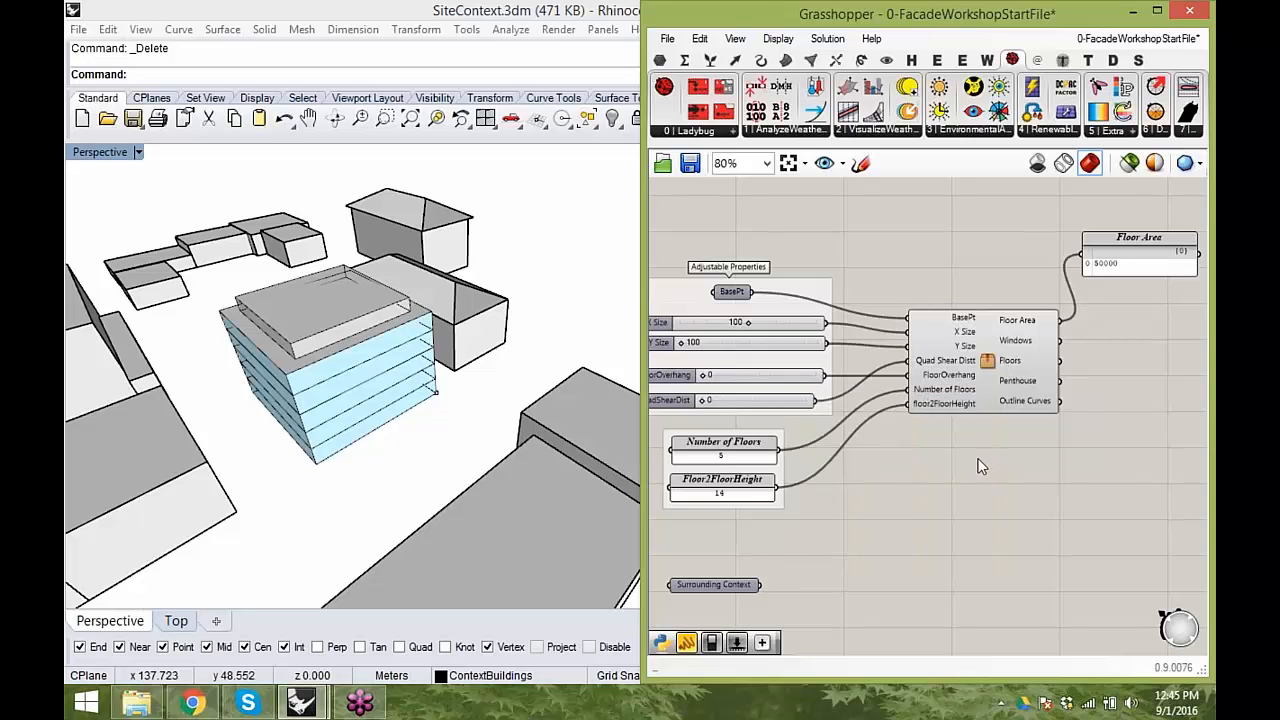
scroll(934, 465, "down", 1)
right_click_drag(1006, 480, 994, 409)
scroll(978, 398, "down", 1)
right_click_drag(443, 471, 474, 363)
scroll(1083, 540, "down", 1)
- Move the entire massing definition down the canvas to free up space above it
left_click_drag(1114, 549, 740, 210)
left_click(882, 388)
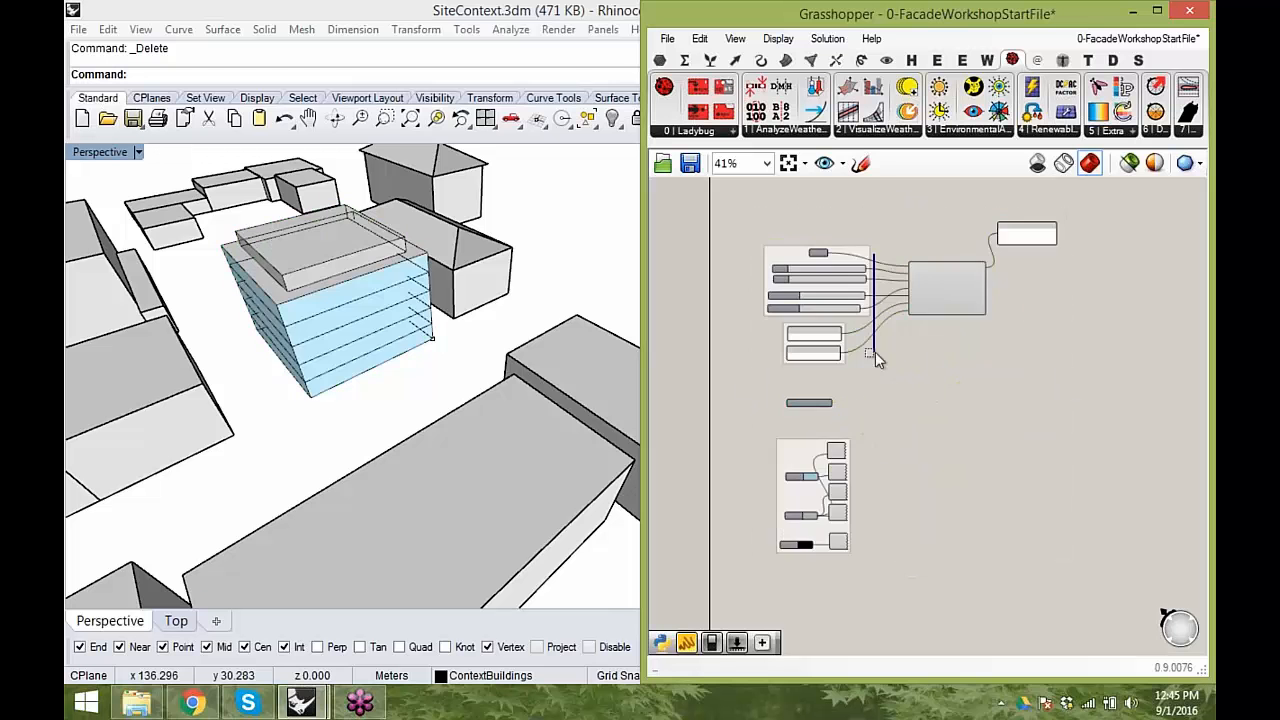
scroll(996, 489, "down", 2)
left_click_drag(1018, 556, 710, 246)
left_click_drag(914, 354, 916, 545)
left_click(831, 337)
- Place the main Ladybug component with the defaultFolder_ input at the upper-left corner of the empty canvas area
scroll(827, 322, "up", 2)
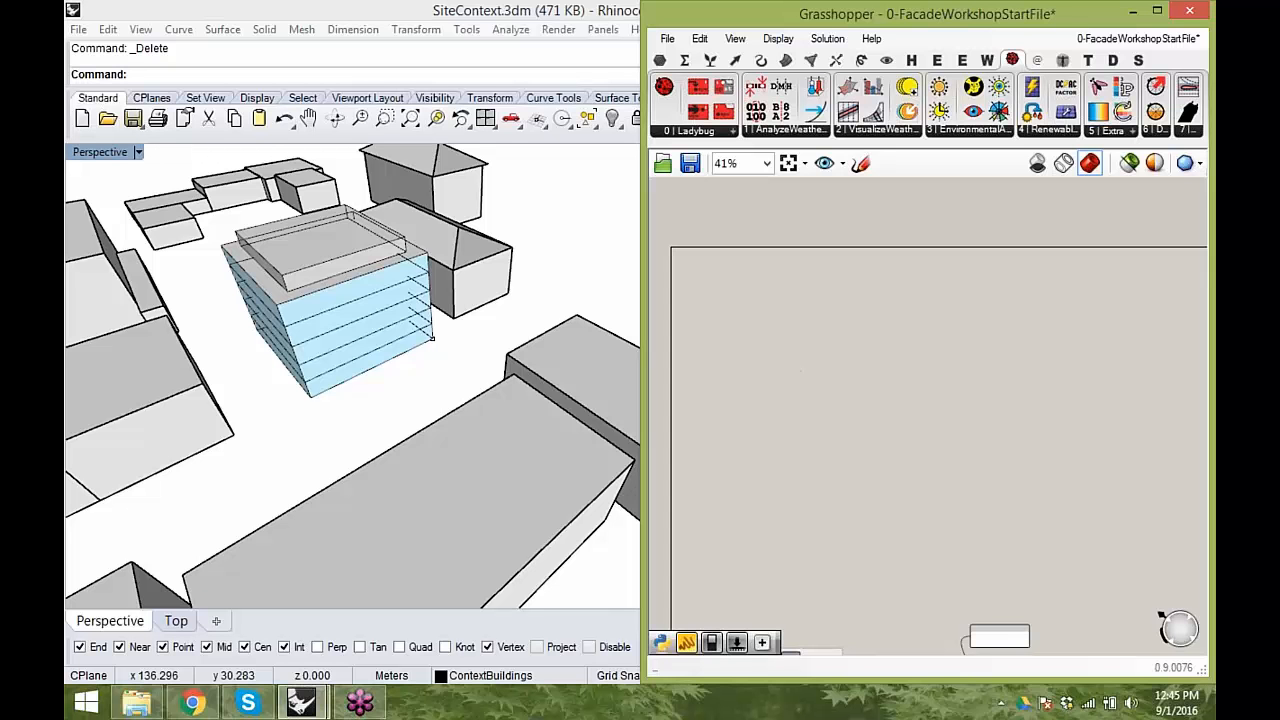
scroll(776, 366, "up", 1)
right_click_drag(778, 367, 865, 359)
left_click_drag(845, 18, 690, 2)
right_click_drag(381, 423, 500, 434)
scroll(340, 281, "up", 2)
right_click_drag(340, 281, 286, 330)
left_click_drag(80, 80, 276, 262)
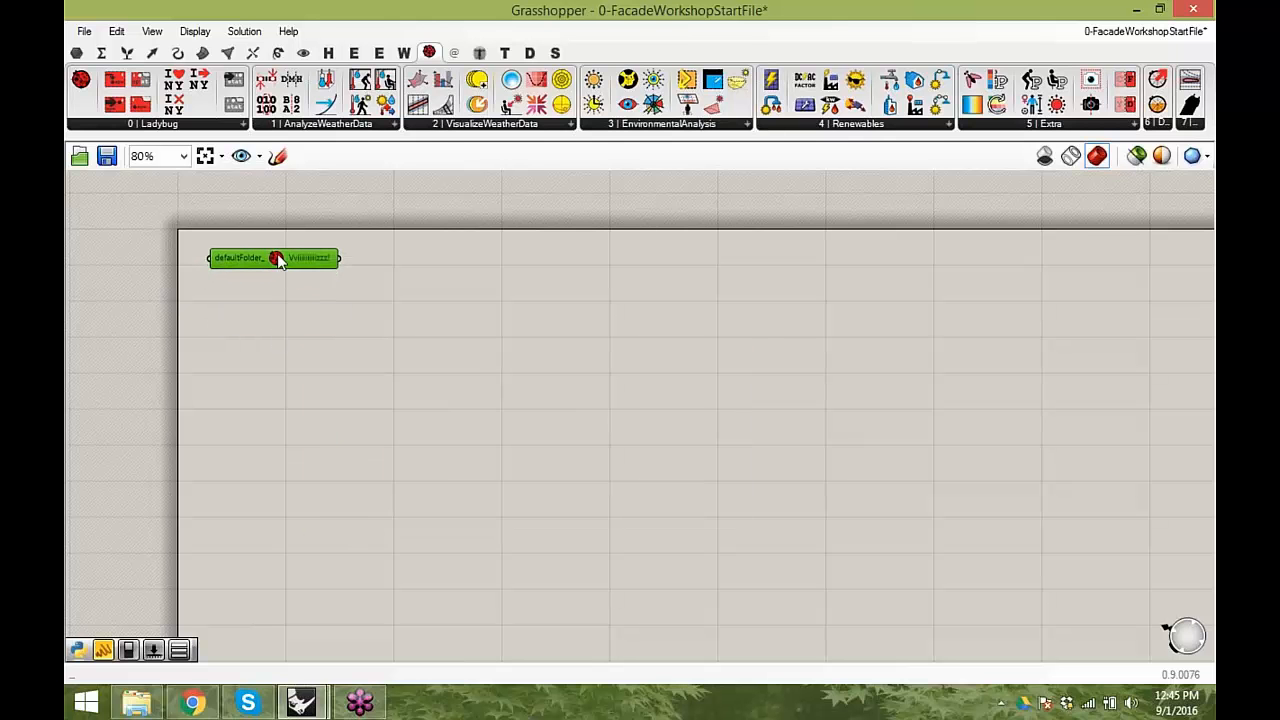
mouse_move(265, 270)
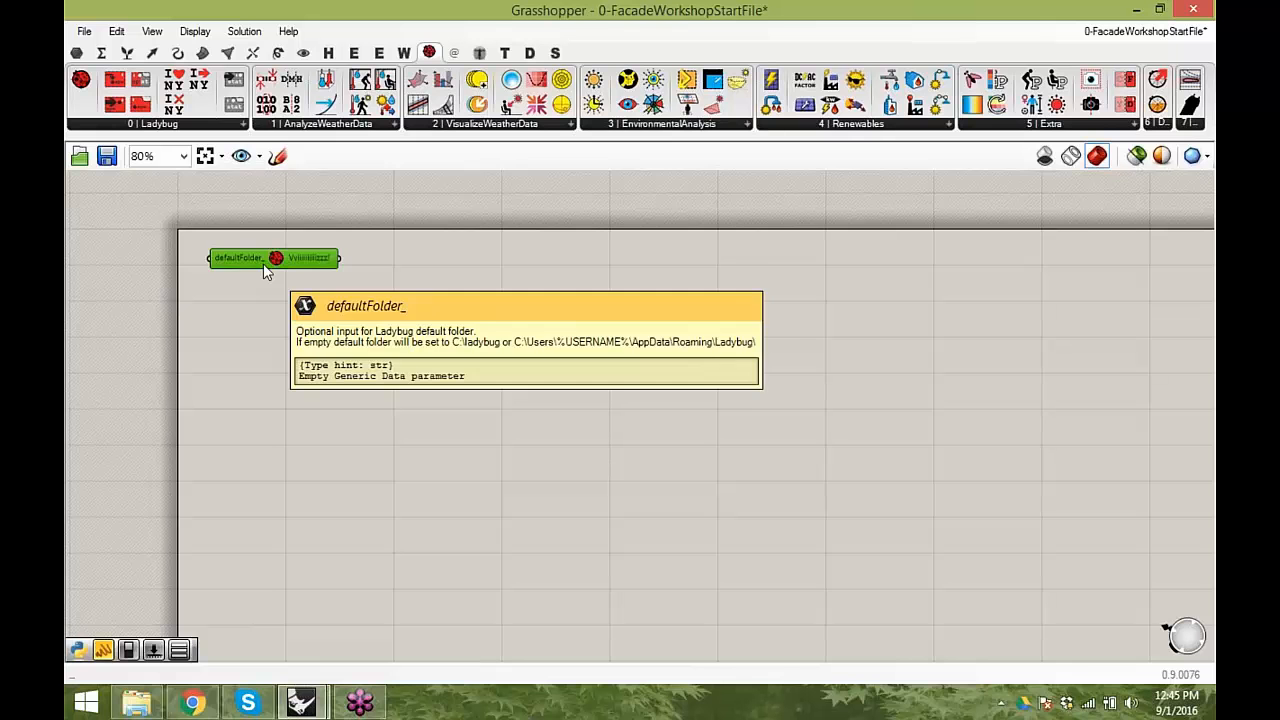
left_click_drag(271, 260, 265, 250)
left_click(280, 306)
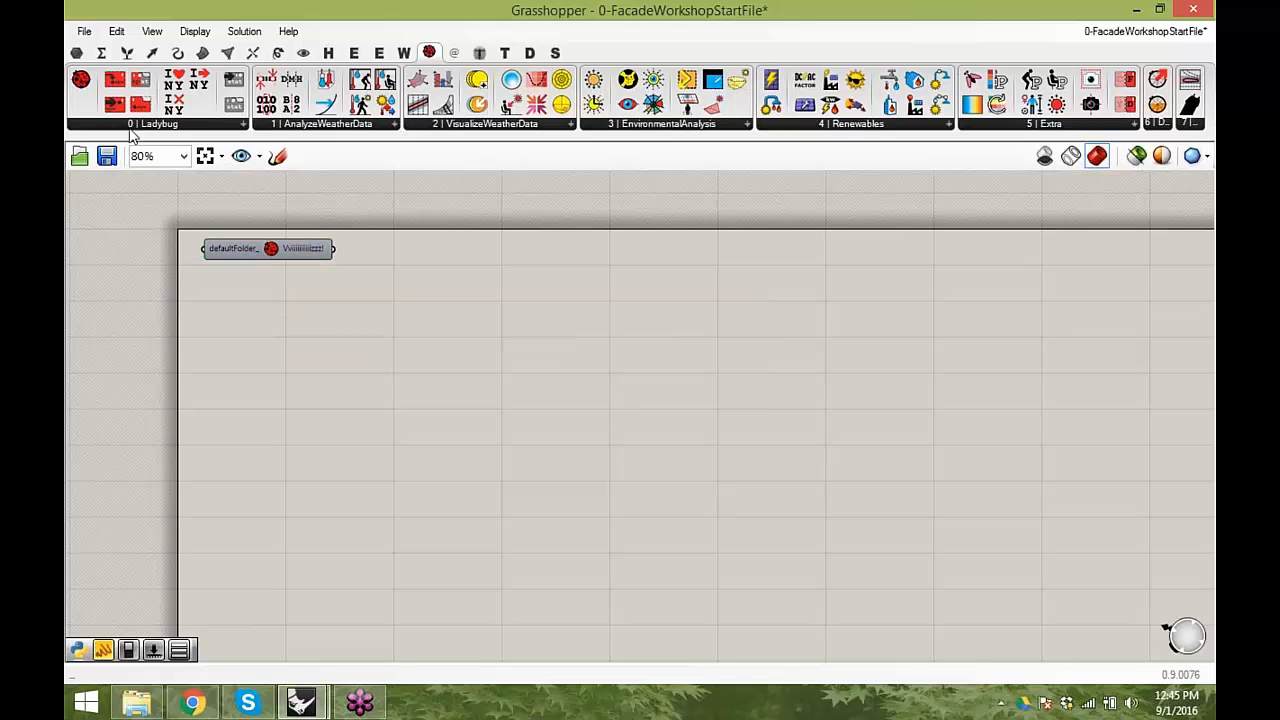
- Try out the weather file download component, delete it, and place the Open EPW Weather File component instead
left_click_drag(145, 88, 337, 358)
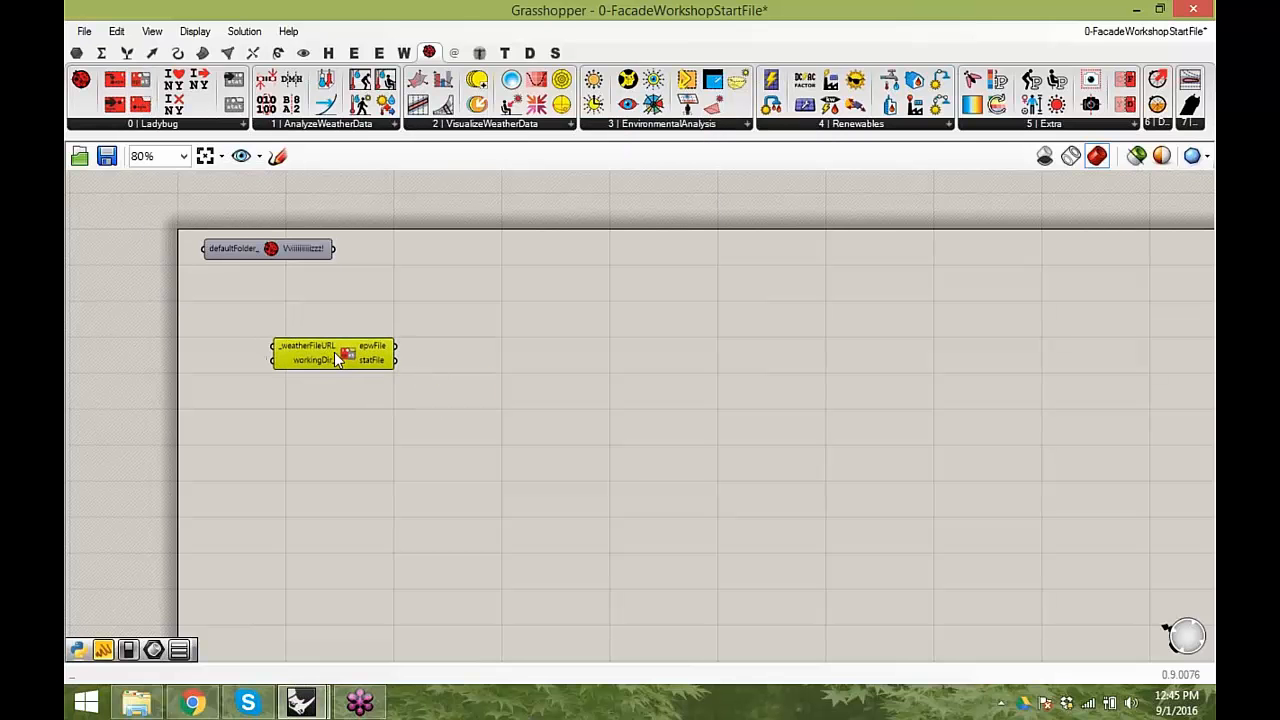
key("Delete")
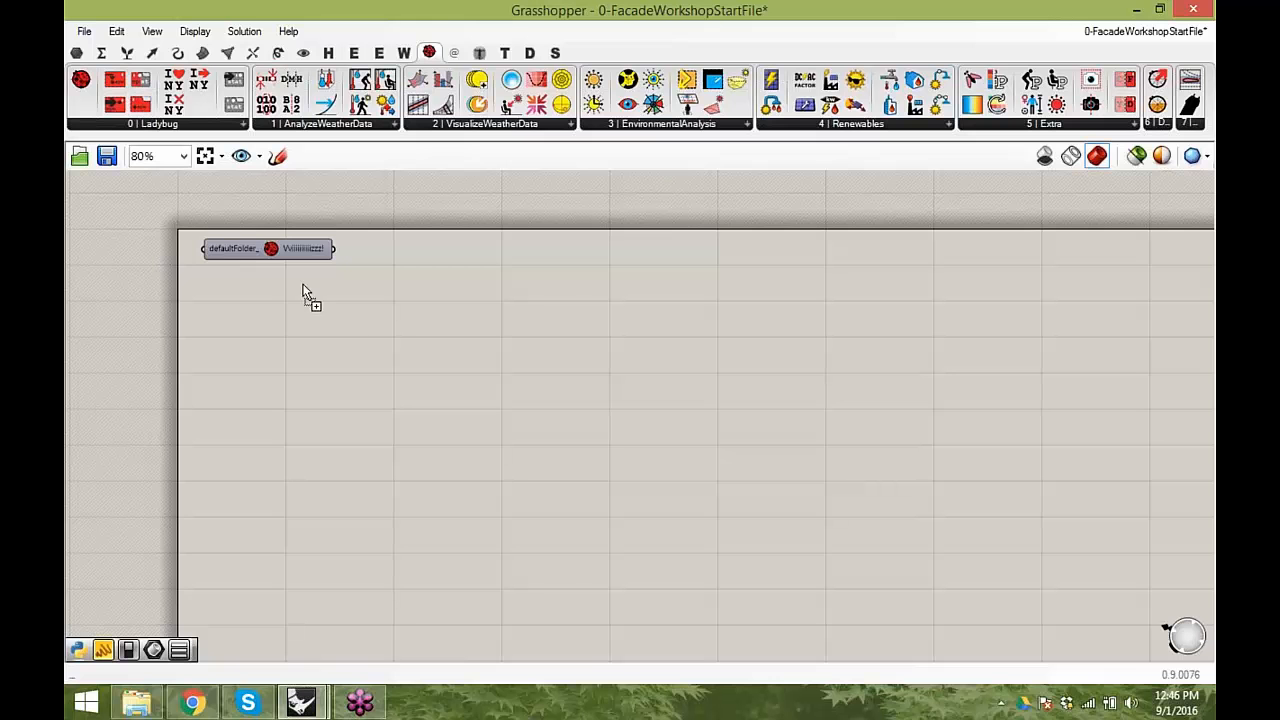
left_click_drag(393, 355, 421, 369)
scroll(417, 364, "up", 1)
right_click_drag(416, 364, 467, 339)
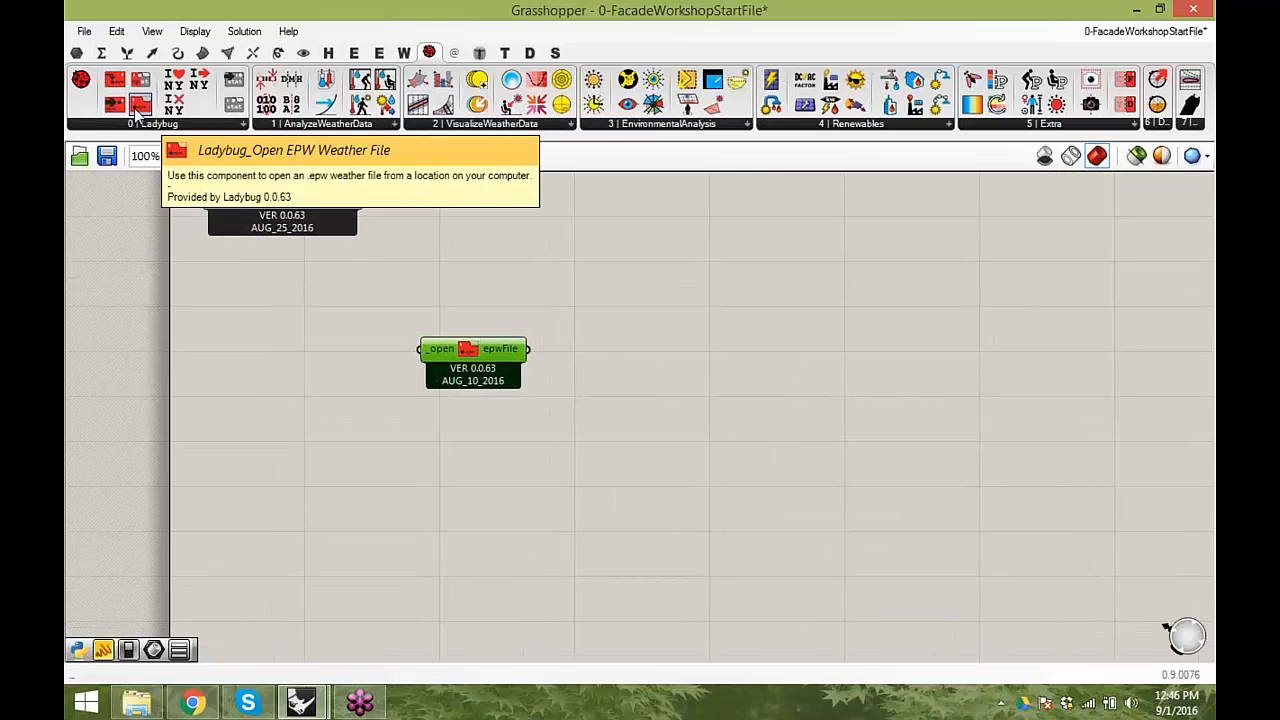
- Add a Boolean Toggle, connect it to the _open input of the Open EPW component, and switch it to True
left_click(358, 353)
double_click(362, 354)
type("bool")
left_click(356, 306)
left_click_drag(353, 357, 419, 349)
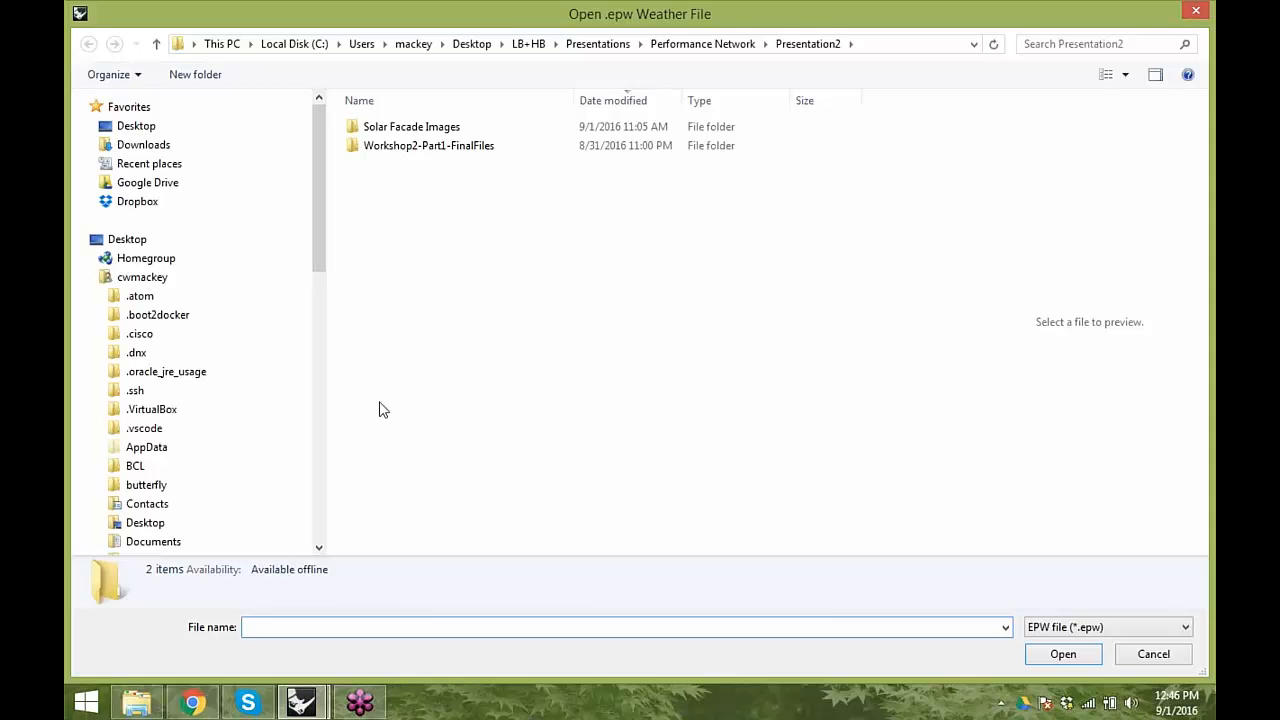
- Open the weather file USA_MA_Boston-Logan.Intl.AP.725090_TMY3.epw from the C:\ladybug folder
left_click(162, 126)
double_click(445, 185)
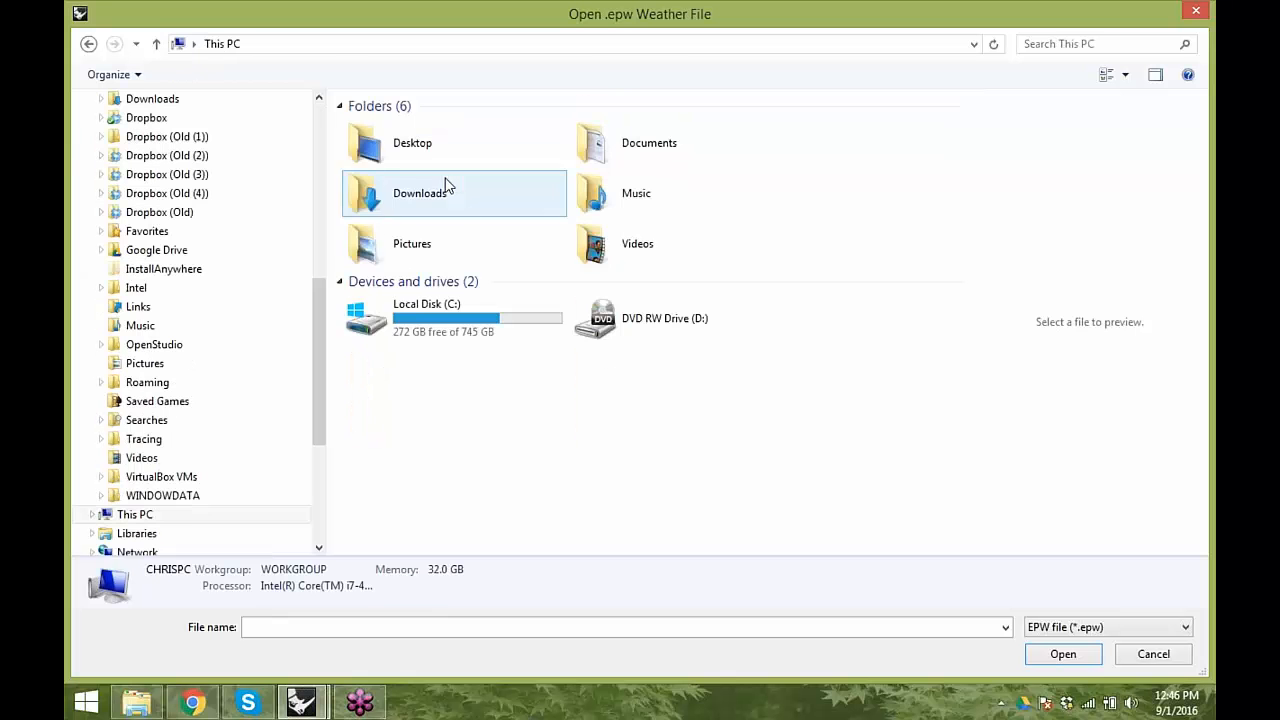
left_click(441, 321)
double_click(441, 321)
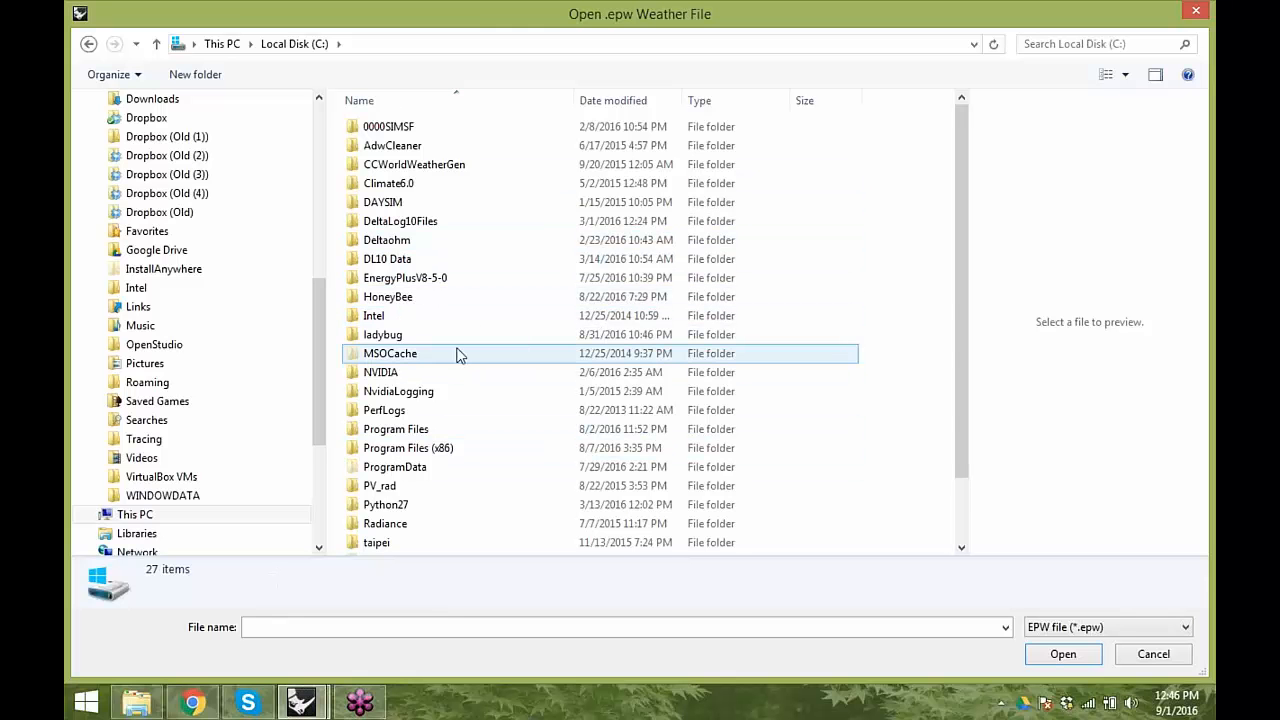
double_click(424, 335)
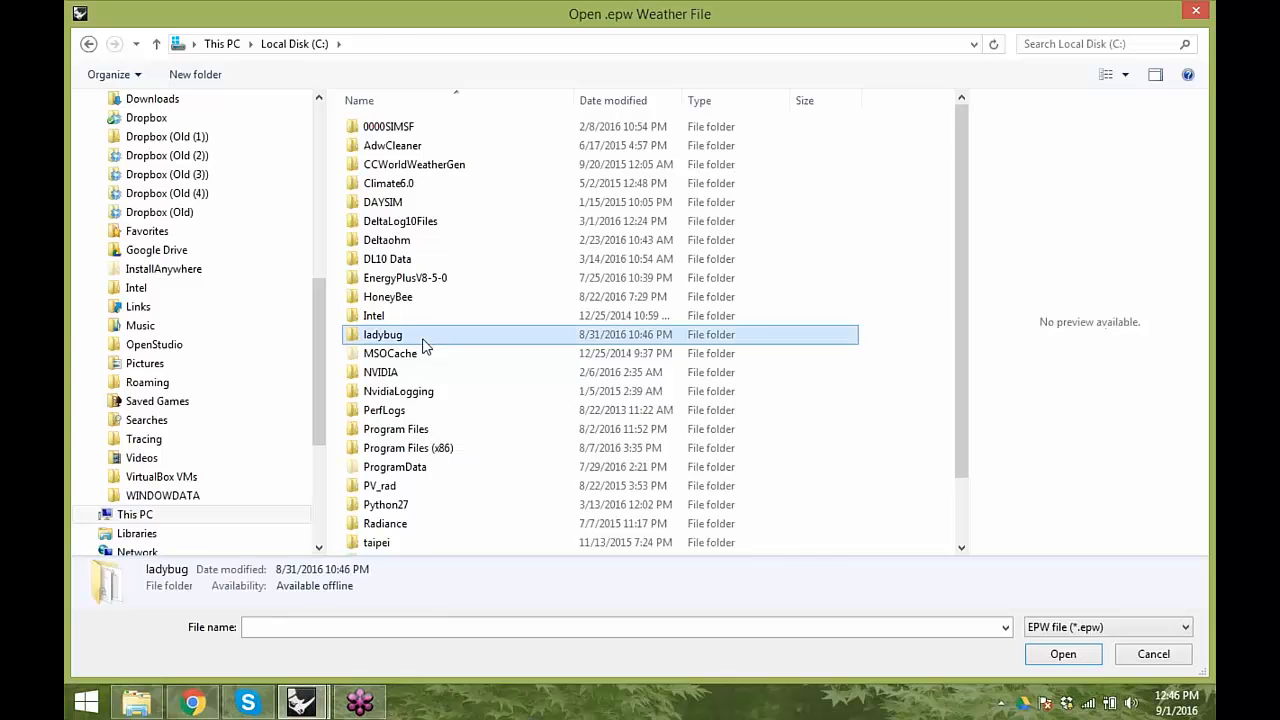
left_click(433, 148)
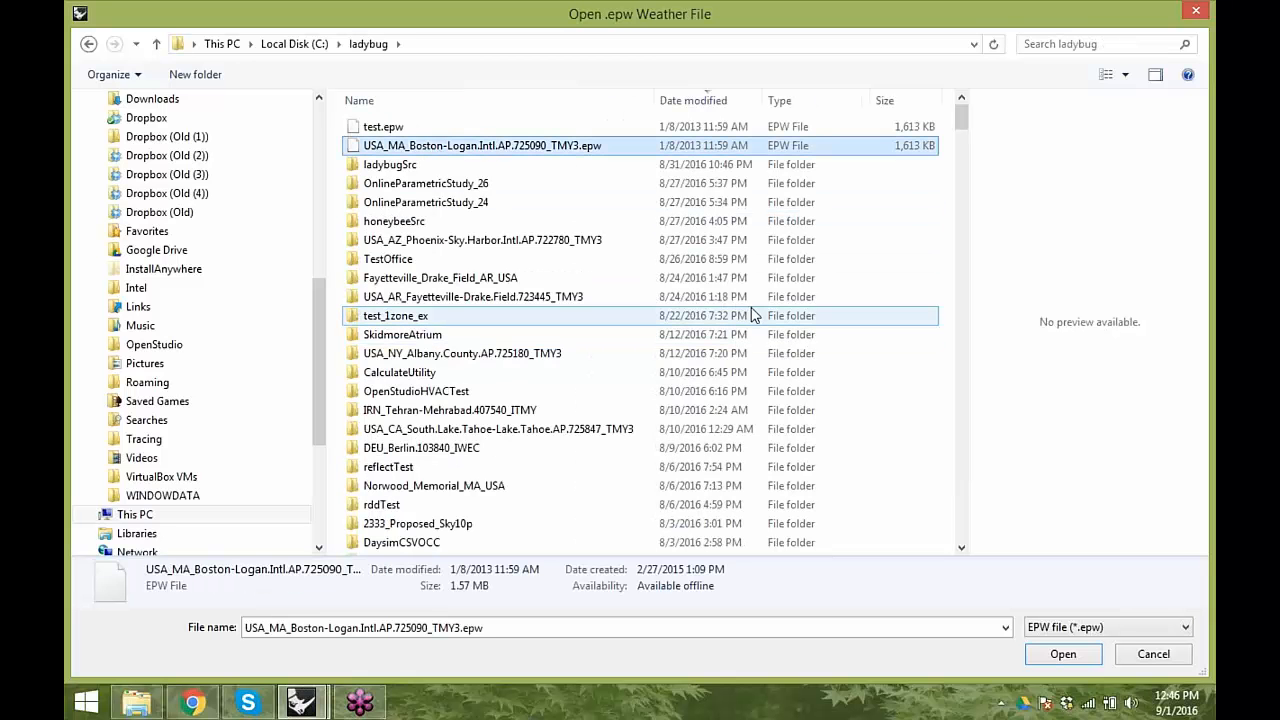
left_click(1063, 655)
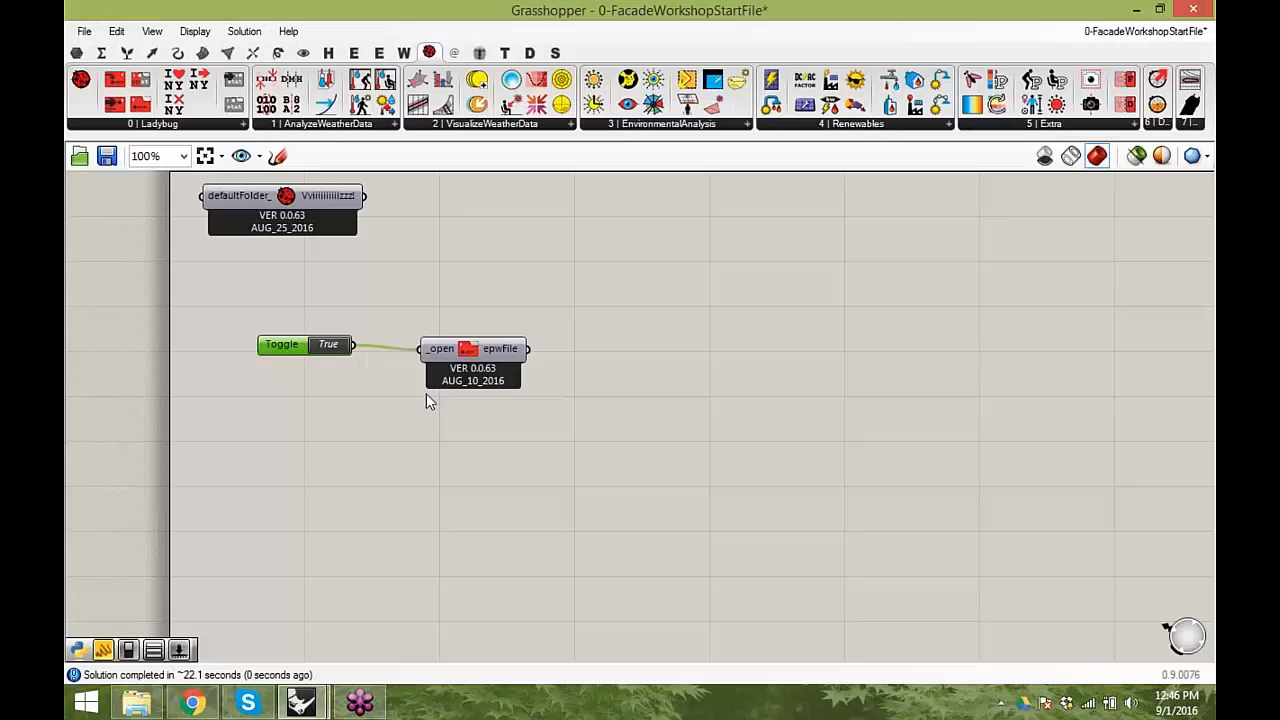
- Move the toggle and Open EPW component lower on the canvas, and try the download component above them before deleting it
left_click_drag(481, 347, 465, 343)
left_click_drag(549, 437, 176, 291)
left_click_drag(463, 350, 494, 422)
left_click(498, 375)
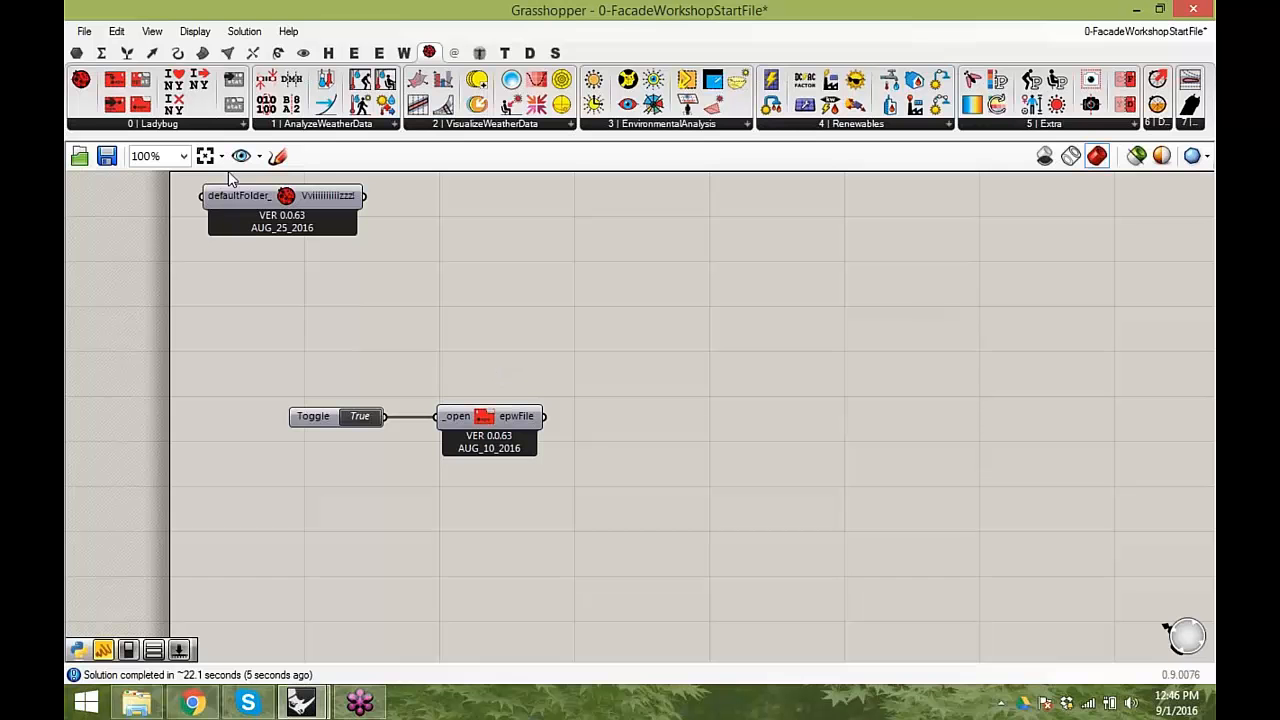
left_click_drag(163, 93, 527, 300)
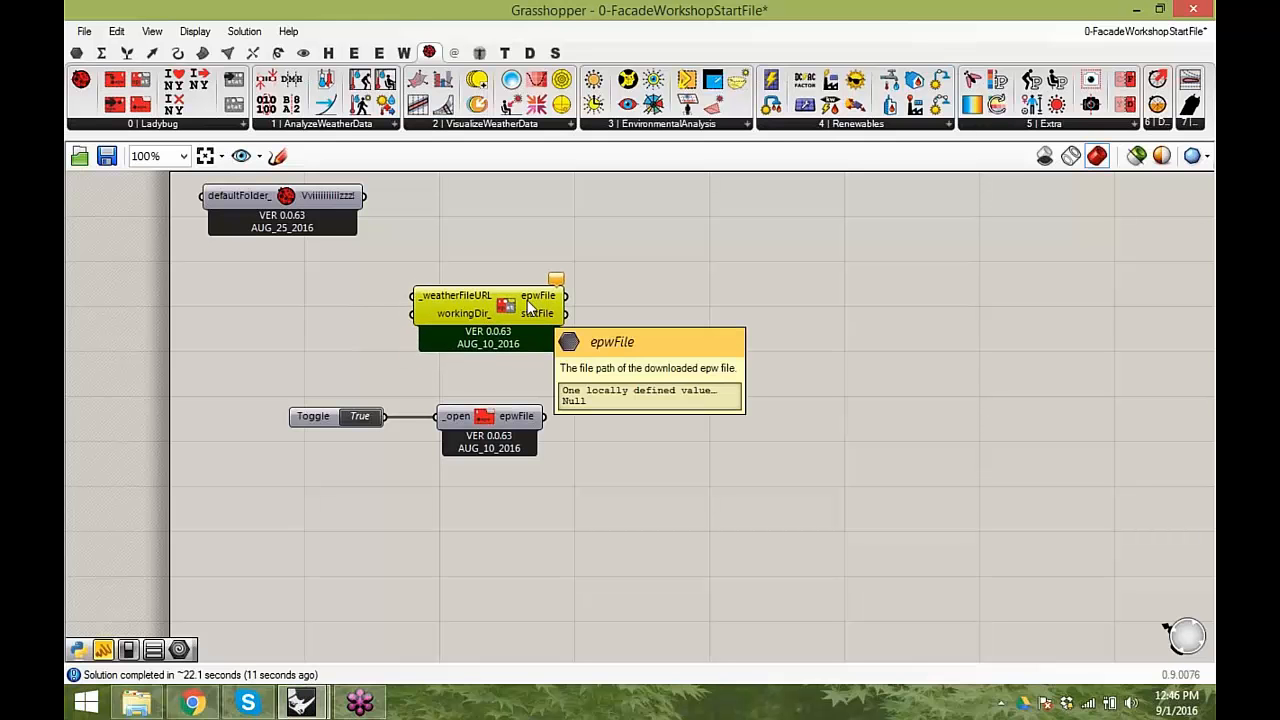
key("Delete")
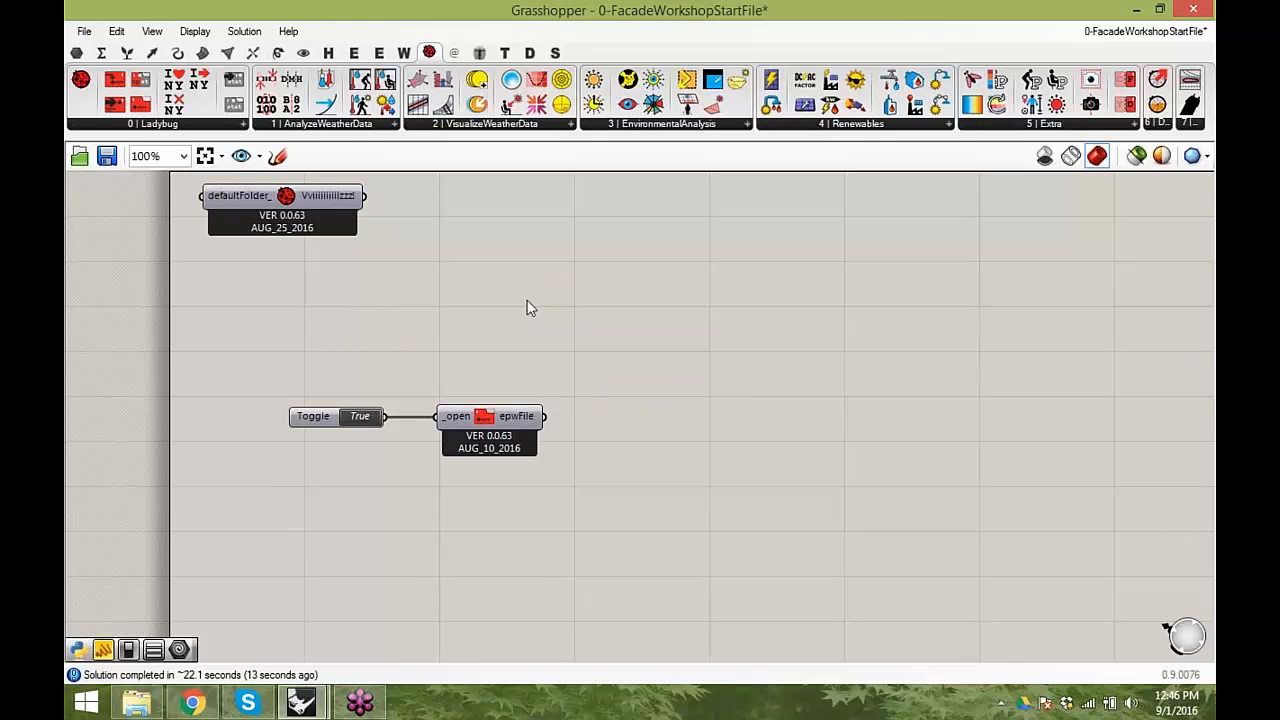
- Add a panel connected to the epwFile output, and make it wide and low enough for the file path on one line
double_click(627, 391)
type("pane")
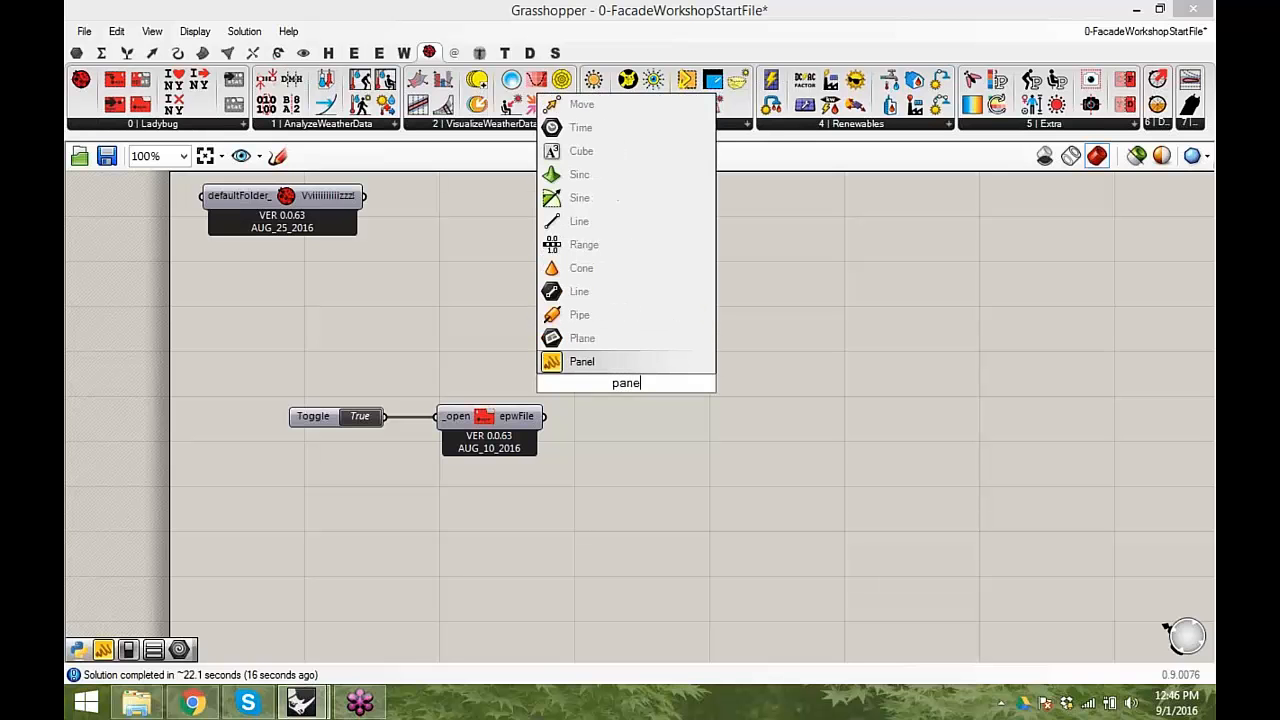
key("Return")
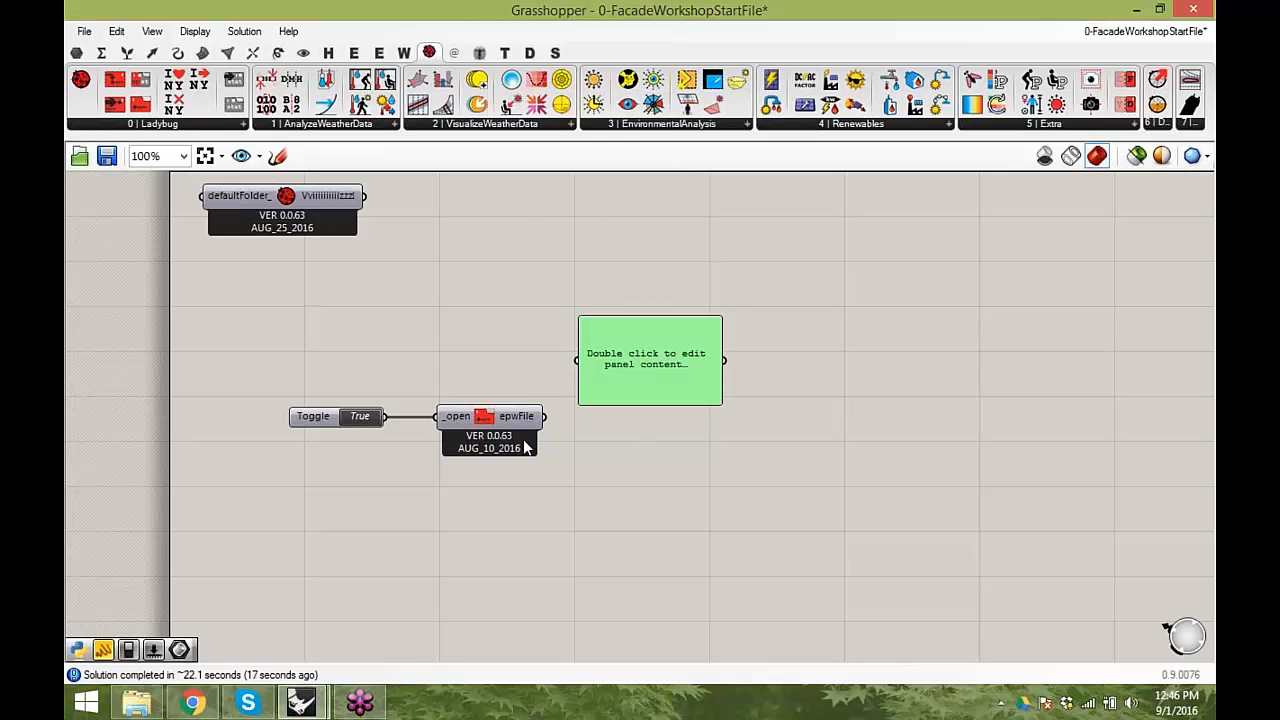
left_click_drag(566, 389, 585, 362)
left_click_drag(722, 395, 1150, 395)
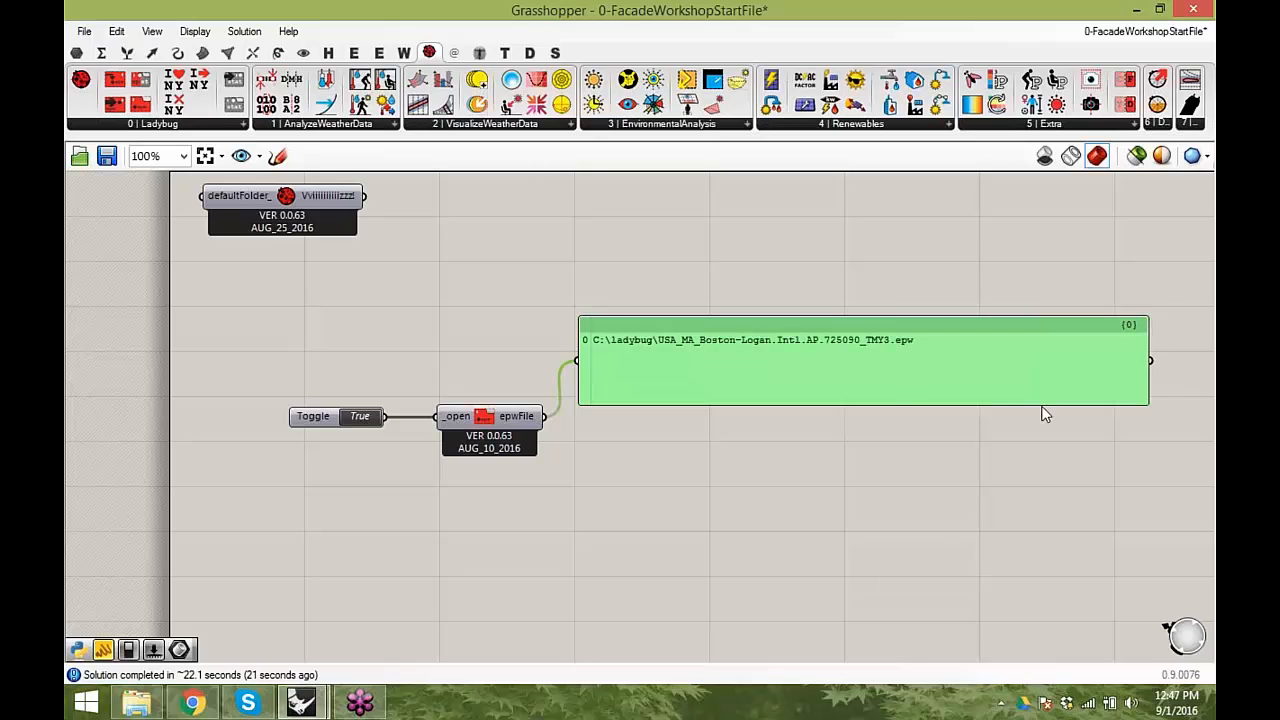
left_click_drag(1040, 403, 1040, 357)
left_click_drag(846, 352, 848, 338)
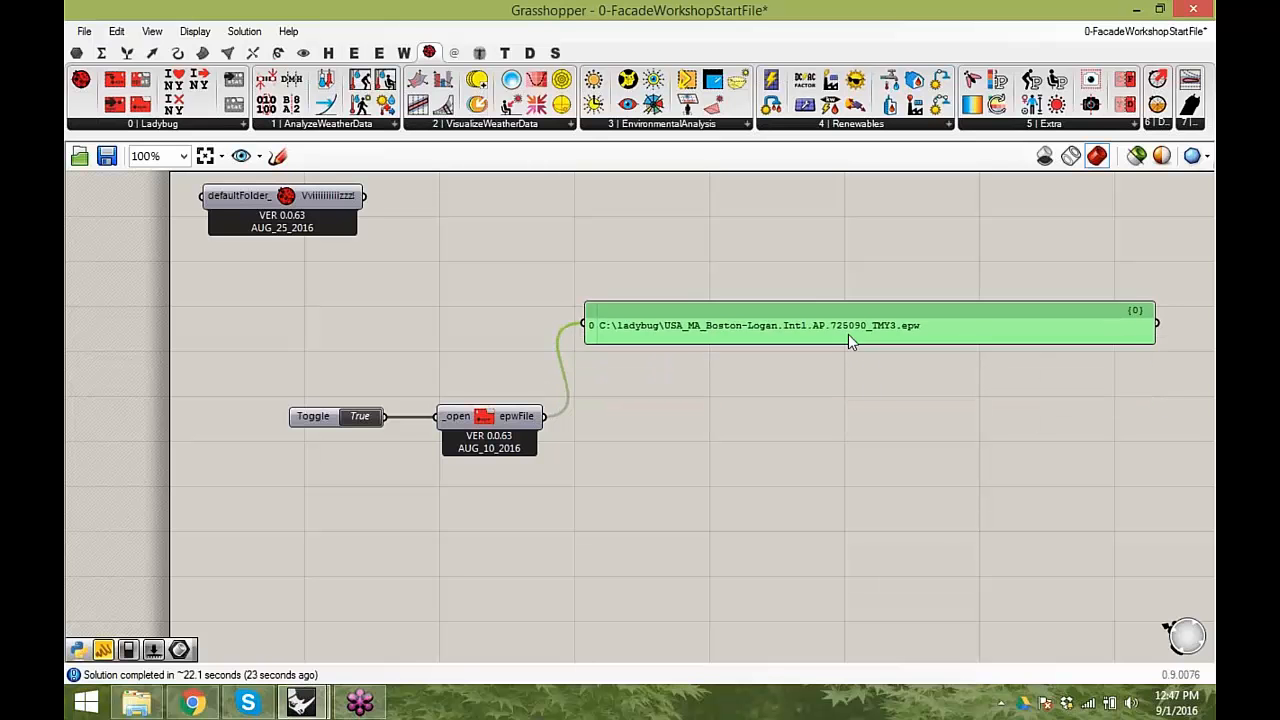
- Place the Ladybug Import epw component and connect the epwFile output to its _epwFile input
right_click_drag(897, 440, 817, 428)
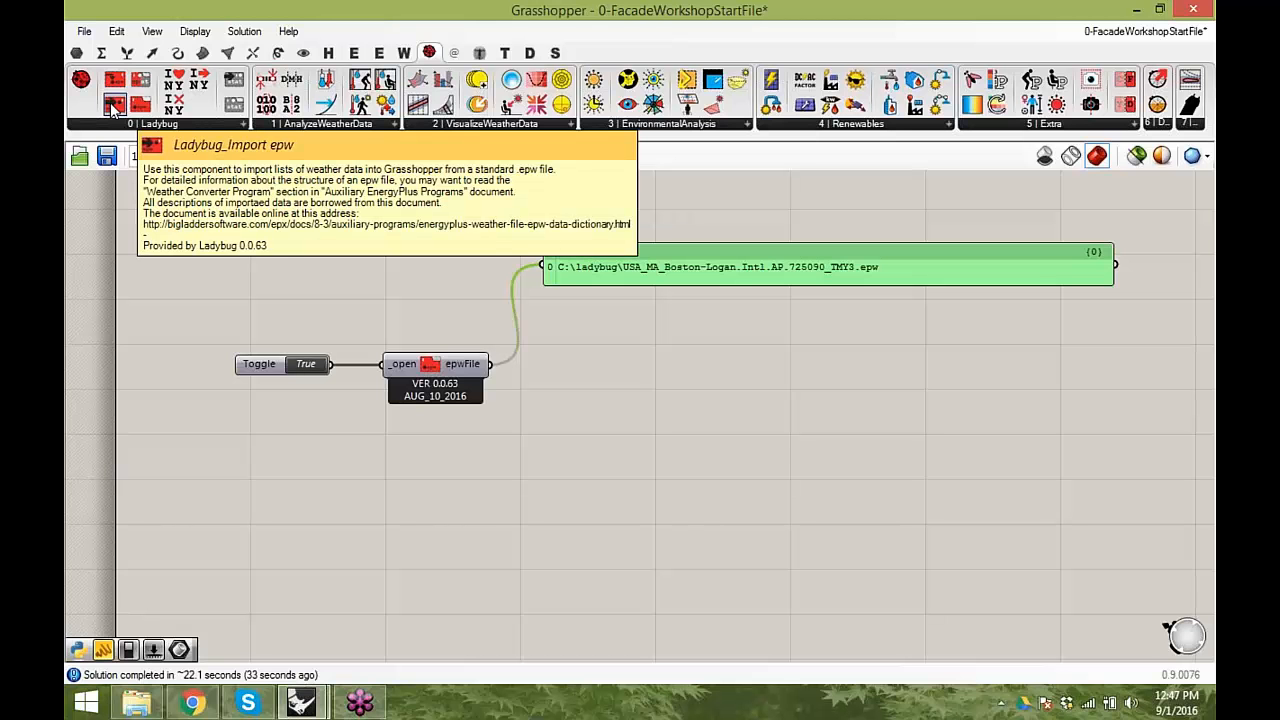
left_click_drag(113, 108, 678, 432)
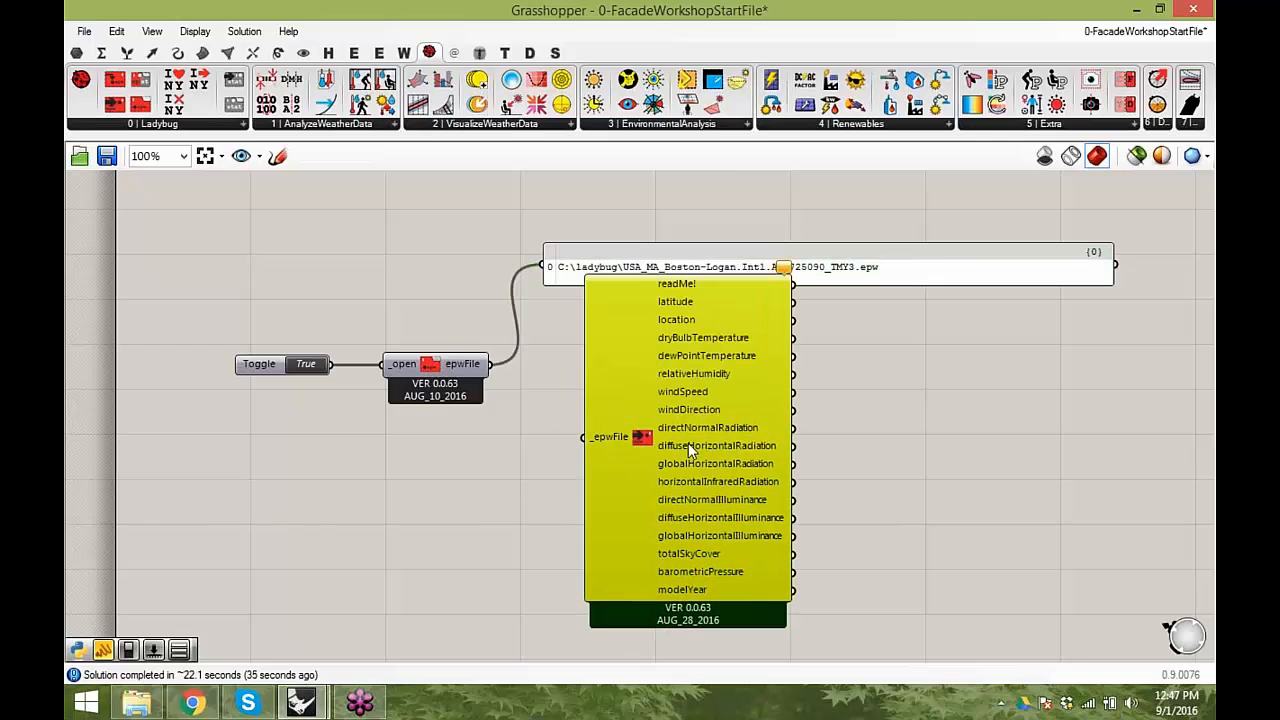
left_click_drag(490, 368, 586, 434)
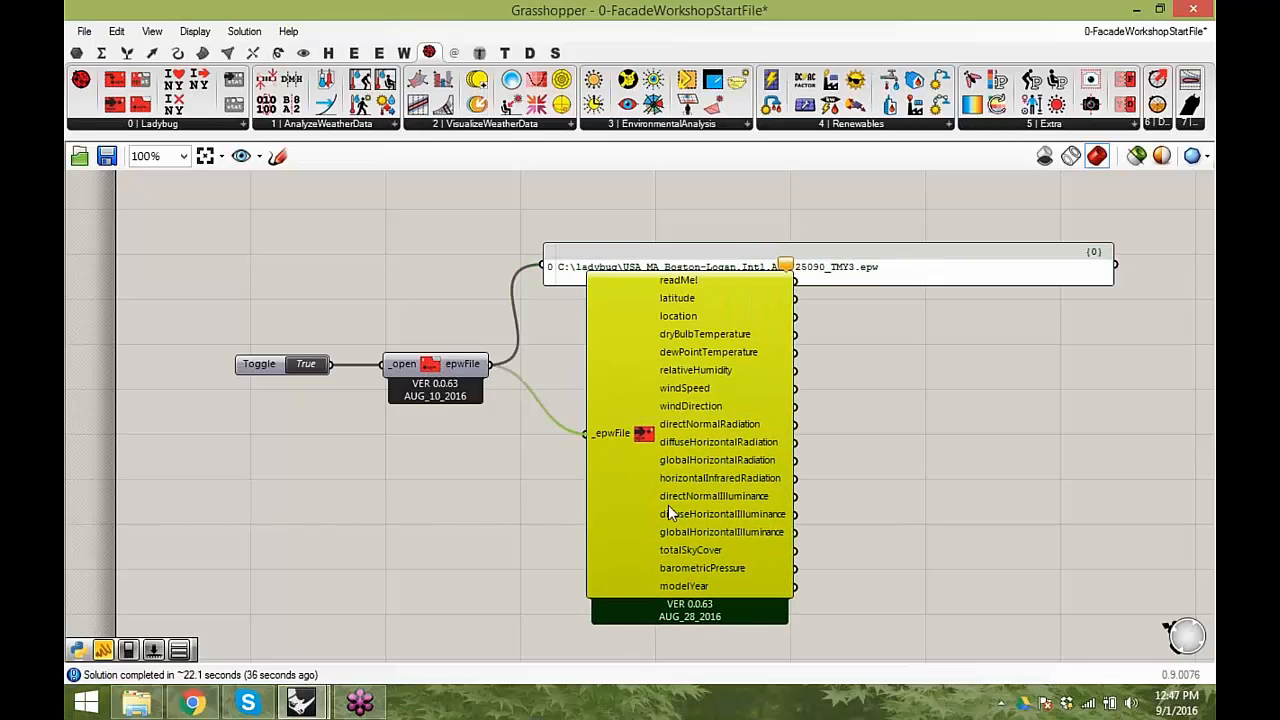
- Delete the file path panel and reposition the Import epw component beside the Open EPW component
right_click_drag(975, 453, 810, 453)
left_click(741, 280)
key("Delete")
left_click_drag(523, 476, 602, 403)
right_click_drag(665, 412, 596, 403)
- Add a panel beside the Import epw component and connect the directNormalRadiation output to it
scroll(595, 400, "up", 2)
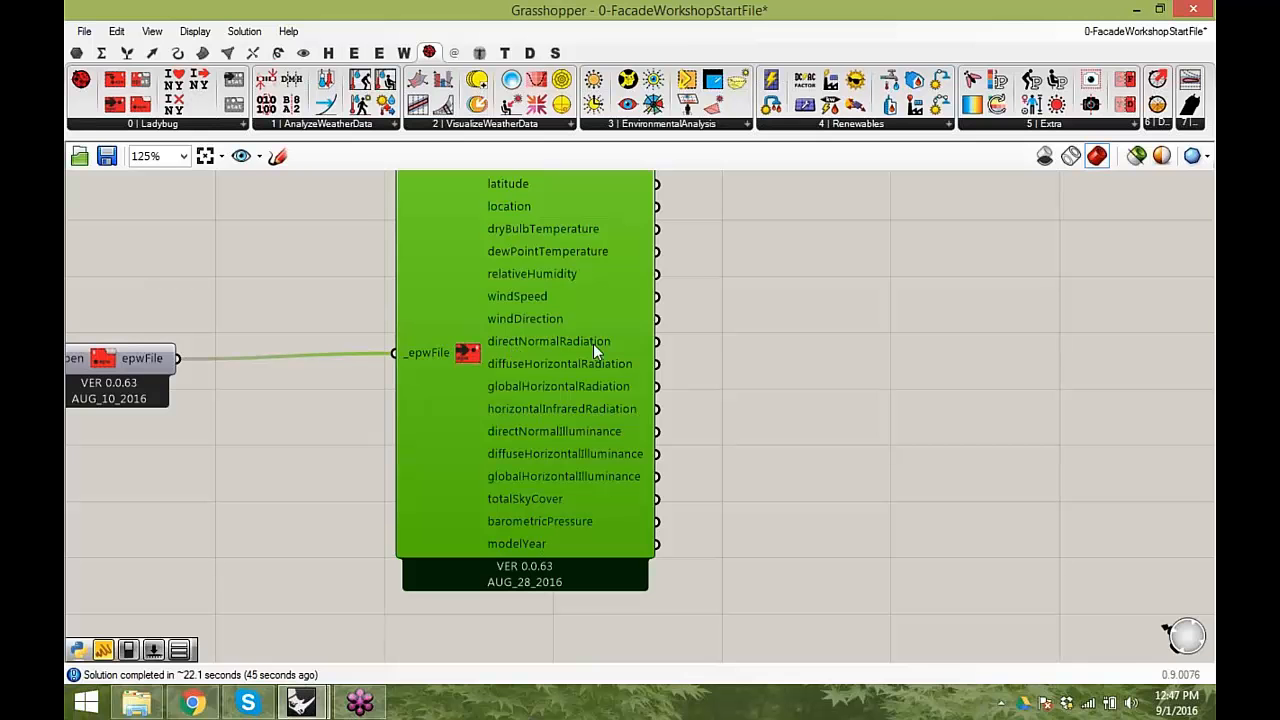
right_click_drag(691, 393, 597, 393)
double_click(757, 375)
type("panel")
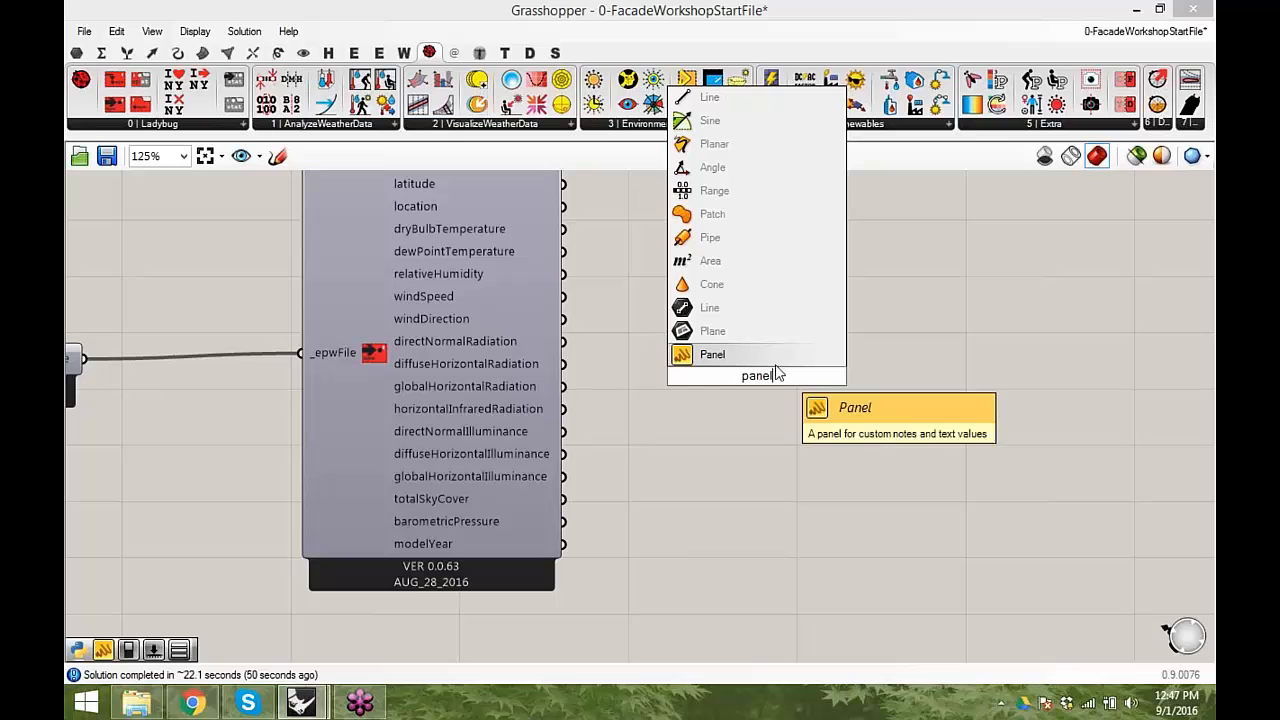
key("Return")
left_click_drag(564, 341, 705, 330)
right_click_drag(817, 374, 738, 359)
left_click_drag(486, 328, 647, 326)
right_click_drag(730, 368, 606, 290)
- Enlarge the radiation panel so its header and a full day of hourly values fit inside
left_click_drag(591, 337, 1043, 540)
right_click_drag(1043, 540, 871, 535)
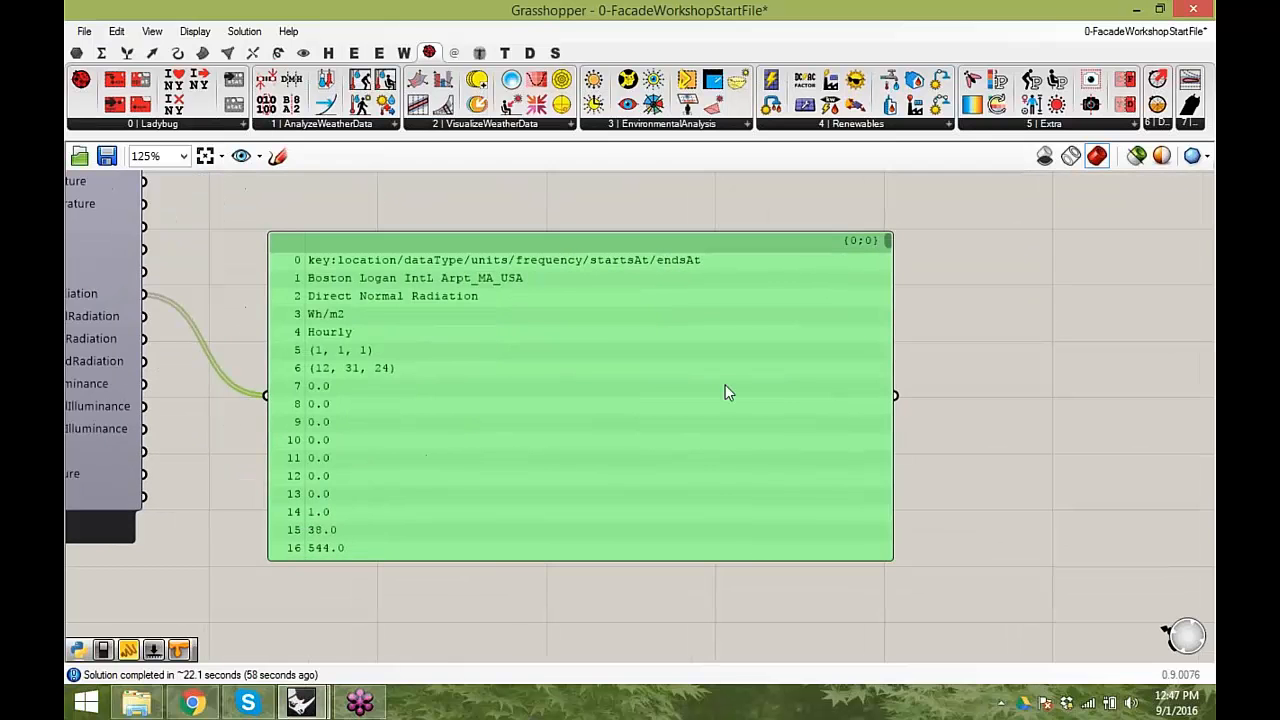
right_click_drag(729, 534, 1003, 551)
left_click_drag(995, 537, 843, 671)
right_click_drag(749, 477, 769, 420)
left_click_drag(769, 415, 782, 395)
right_click_drag(758, 414, 775, 483)
left_click_drag(802, 367, 803, 329)
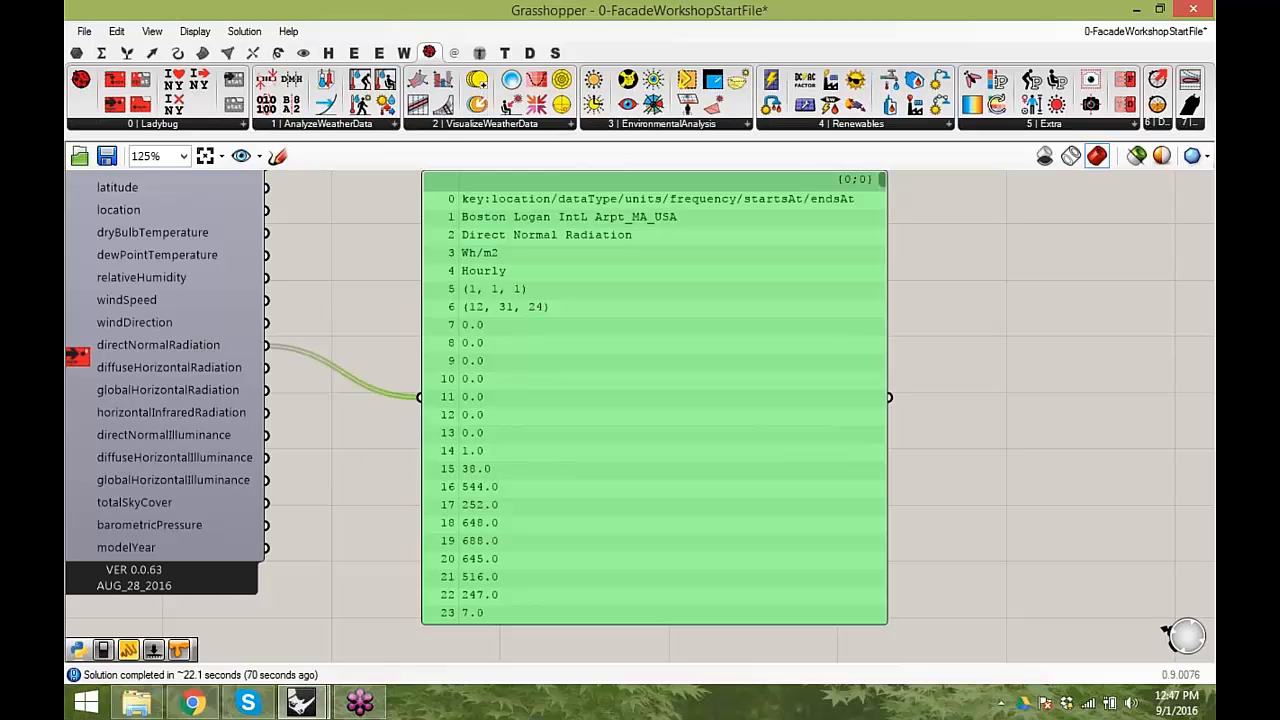
- Make the radiation panel taller and look through its hourly direct normal radiation values
left_click_drag(881, 180, 902, 161)
left_click_drag(496, 364, 474, 314)
right_click_drag(478, 327, 558, 326)
left_click_drag(574, 419, 561, 420)
left_click_drag(605, 564, 601, 651)
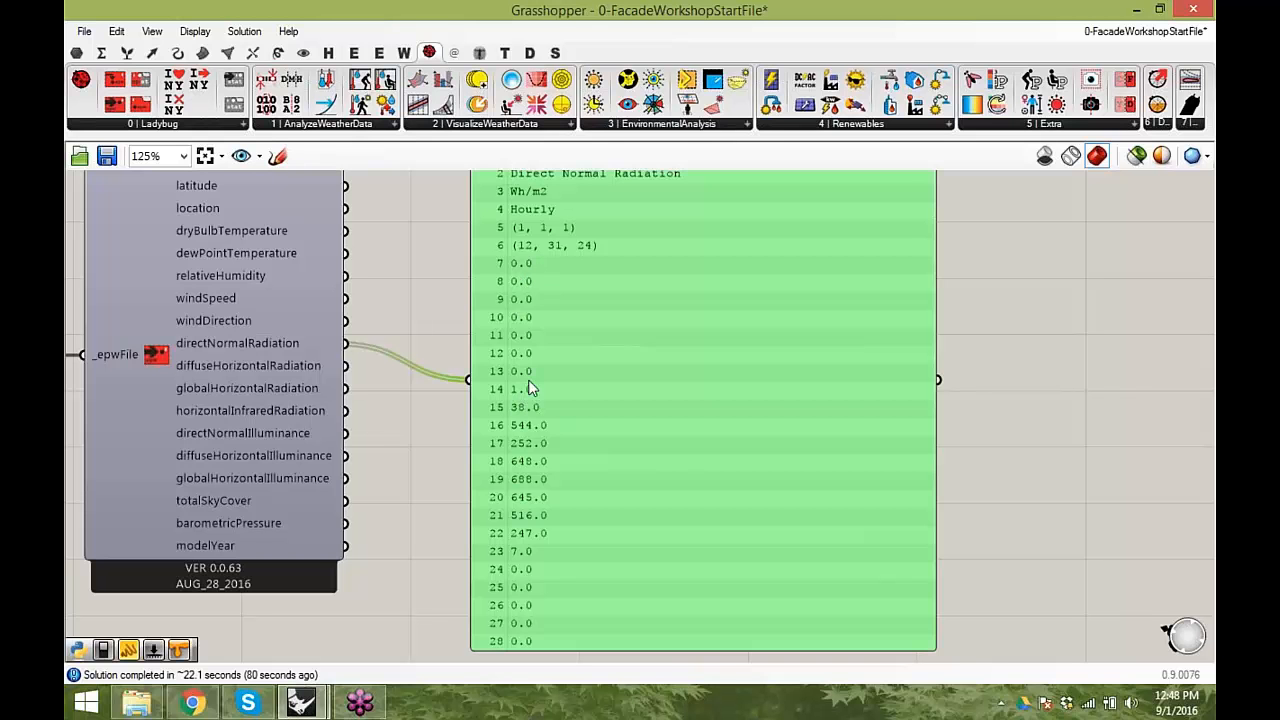
right_click_drag(534, 524, 555, 466)
left_click_drag(571, 460, 556, 413)
- Compare the radiation outputs by connecting globalHorizontalRadiation and diffuseHorizontalRadiation to the panel in turn and reading their descriptions
mouse_move(402, 451)
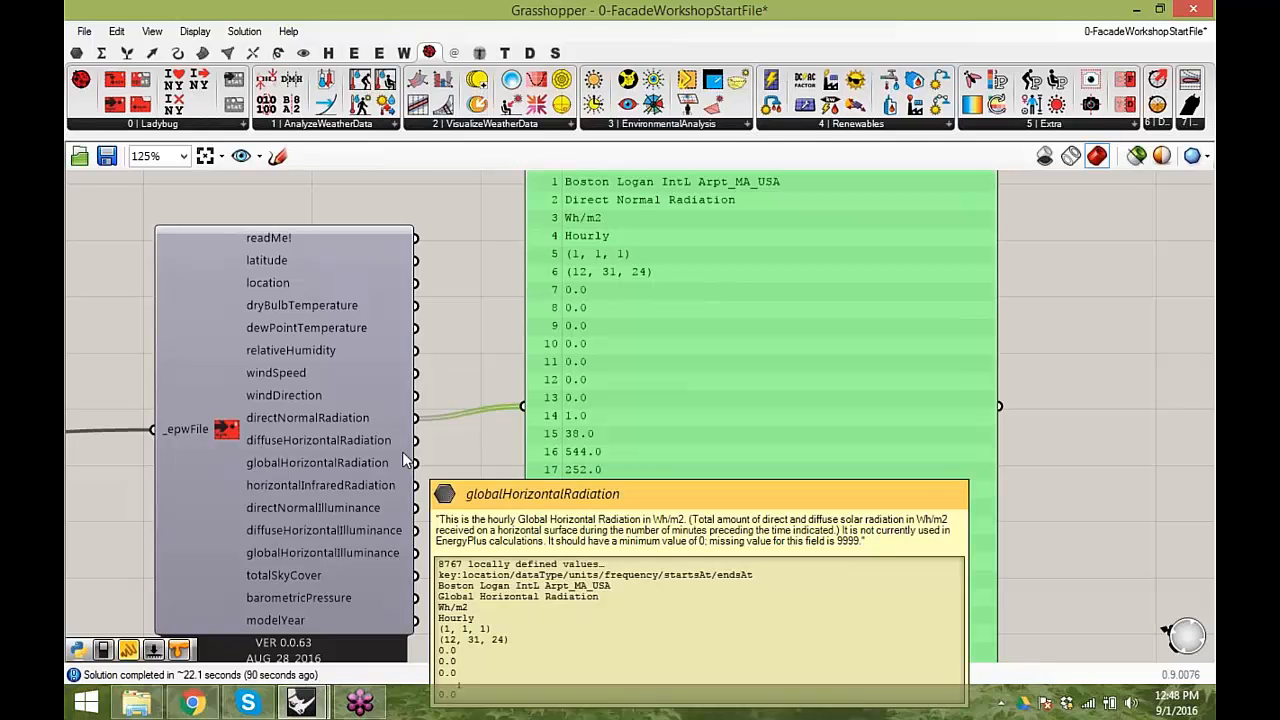
left_click_drag(415, 462, 524, 410)
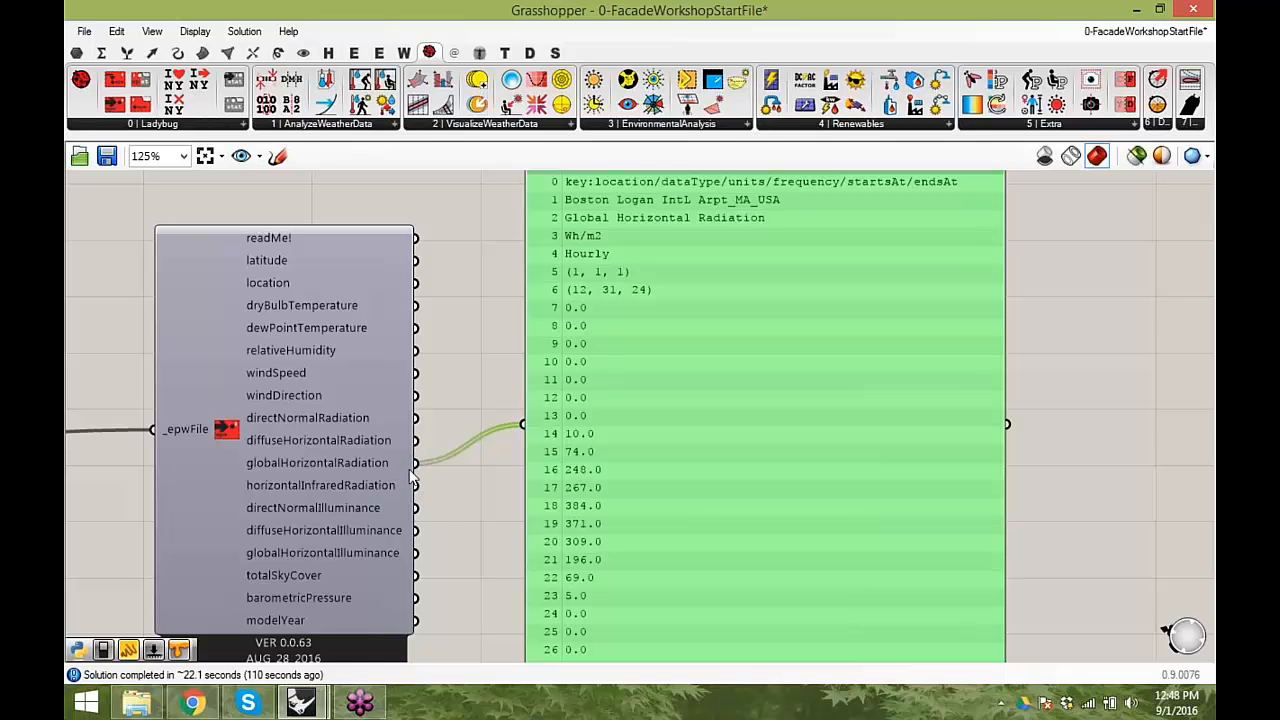
left_click_drag(417, 441, 522, 424)
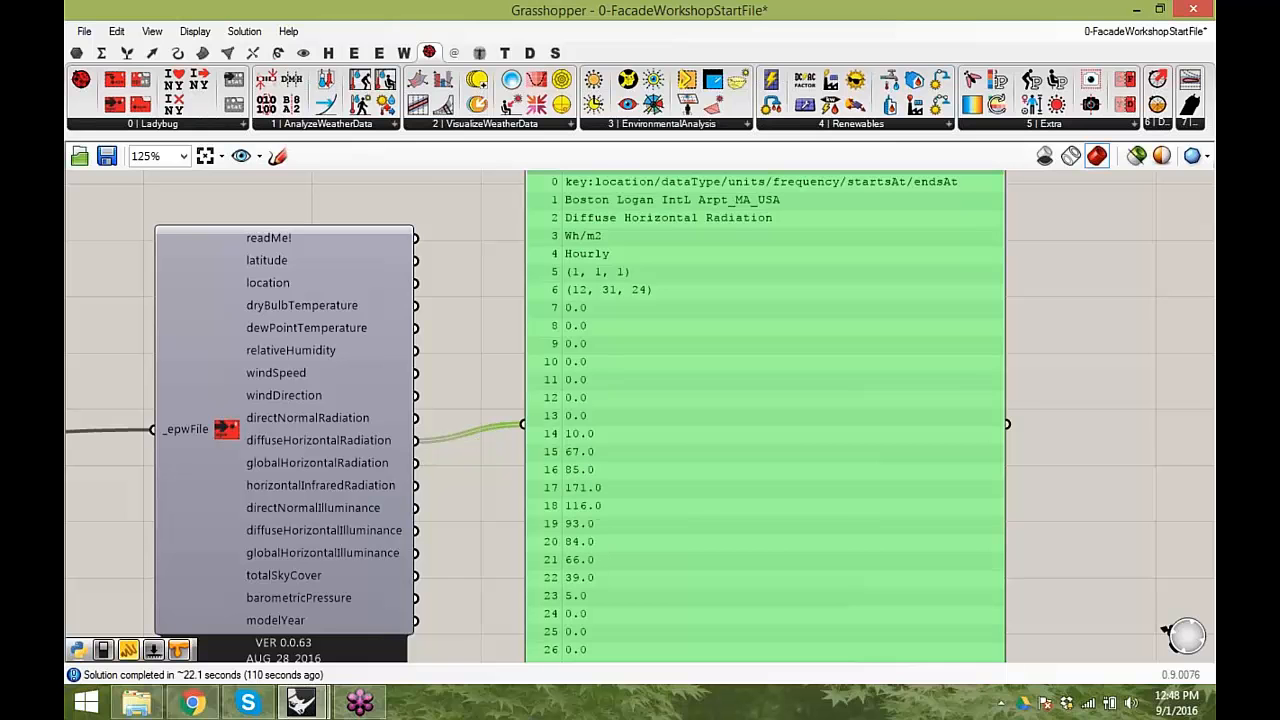
left_click_drag(418, 463, 522, 424)
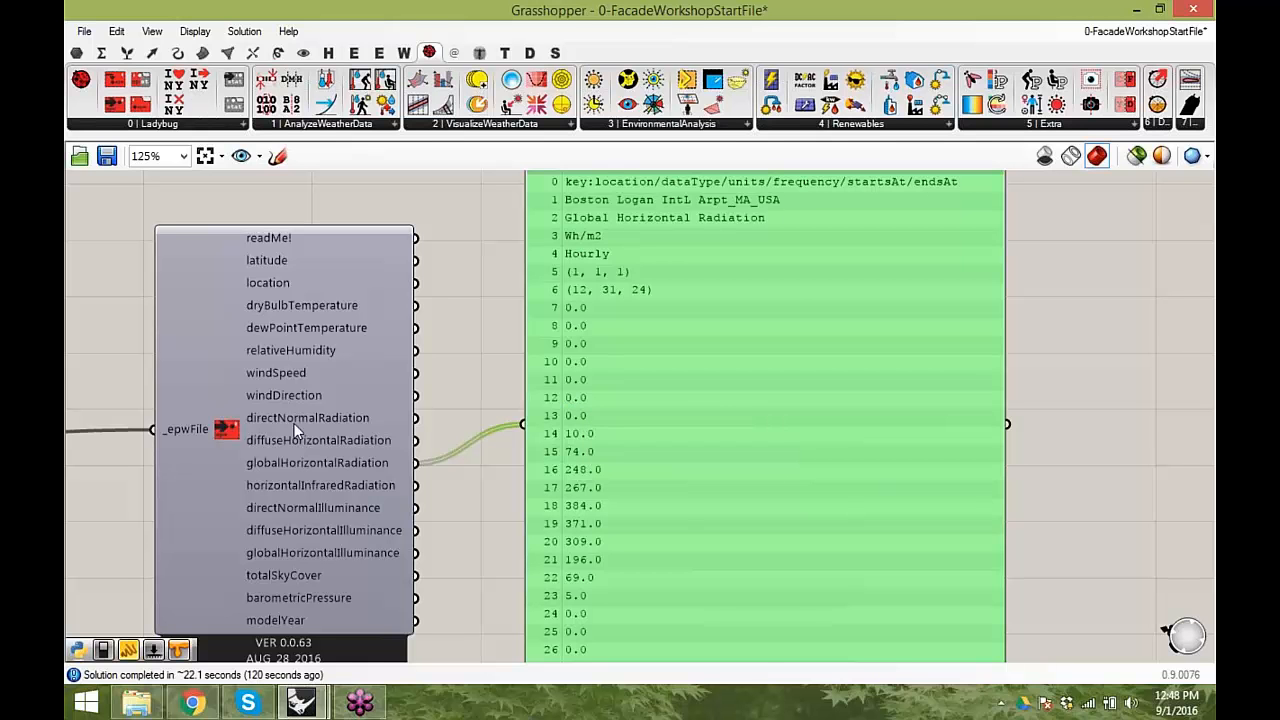
left_click_drag(751, 469, 771, 486)
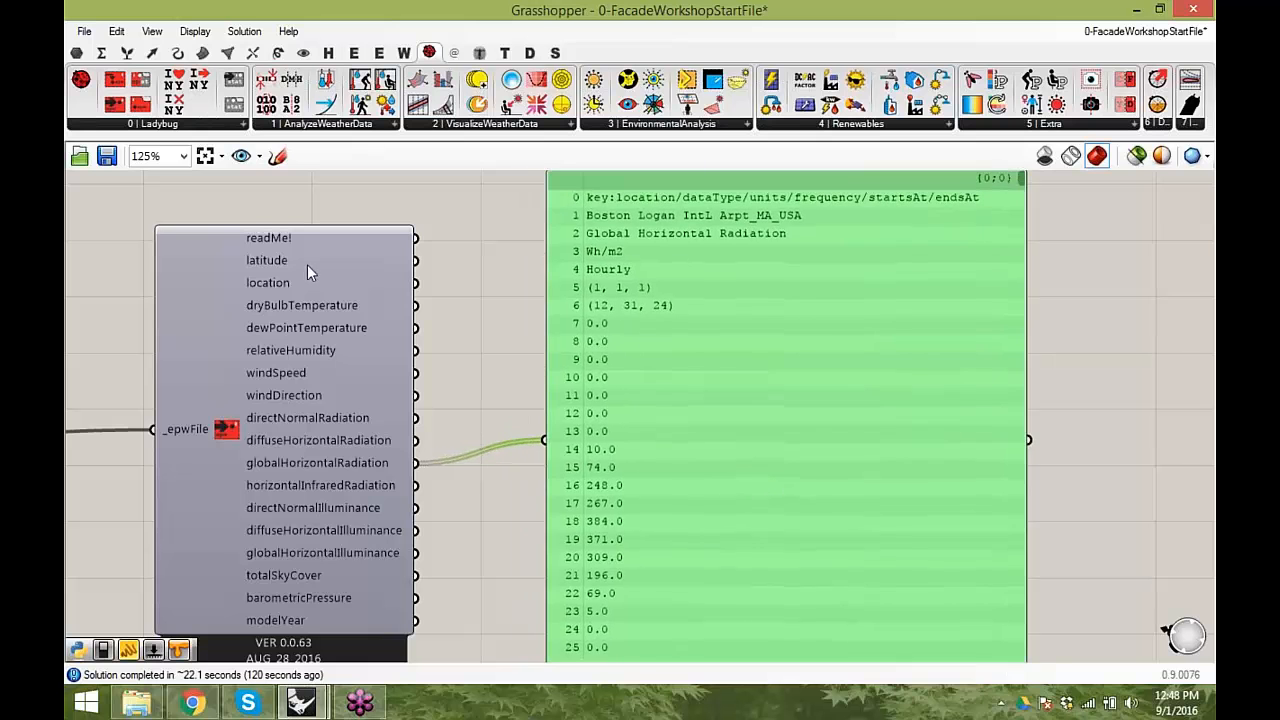
right_click_drag(304, 264, 354, 263)
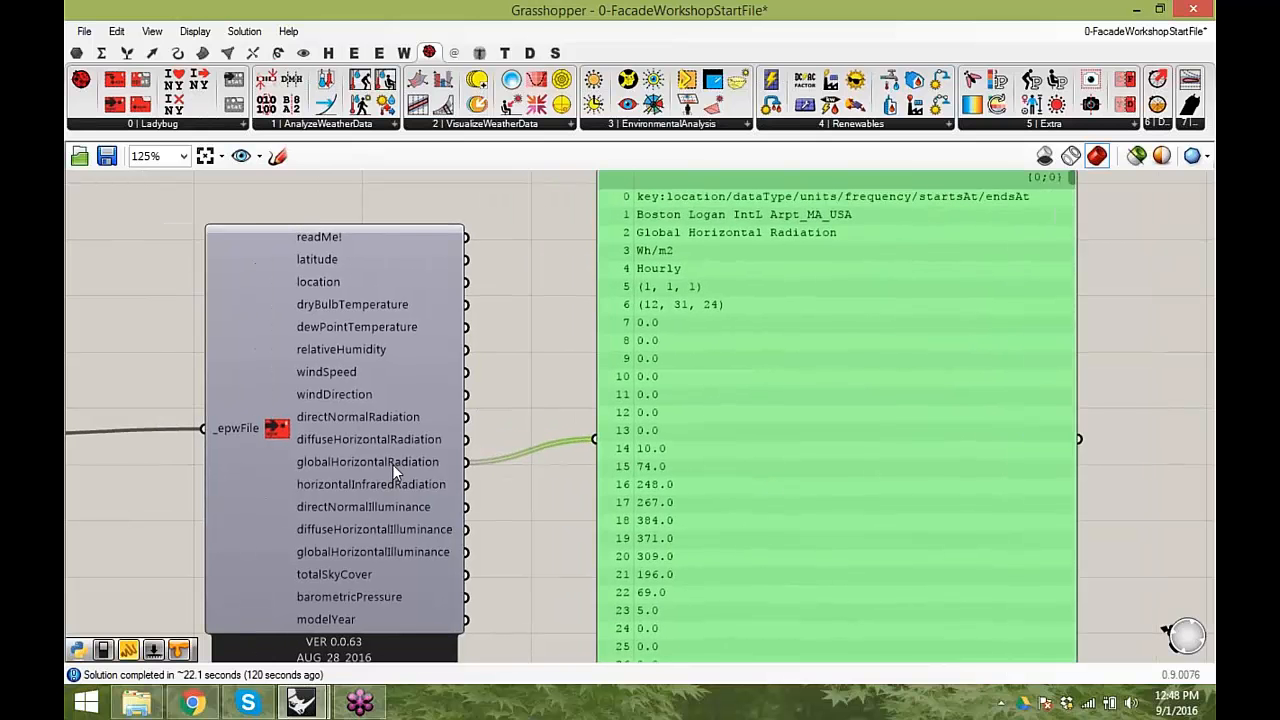
mouse_move(421, 444)
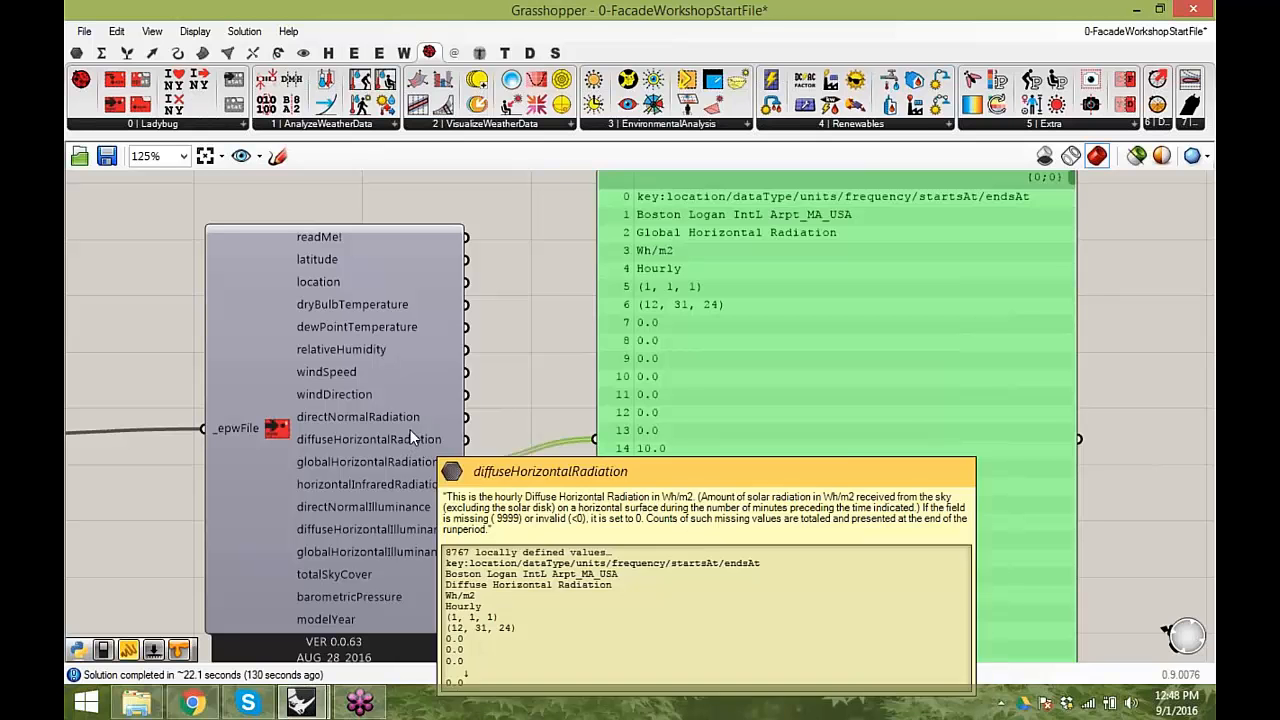
mouse_move(413, 422)
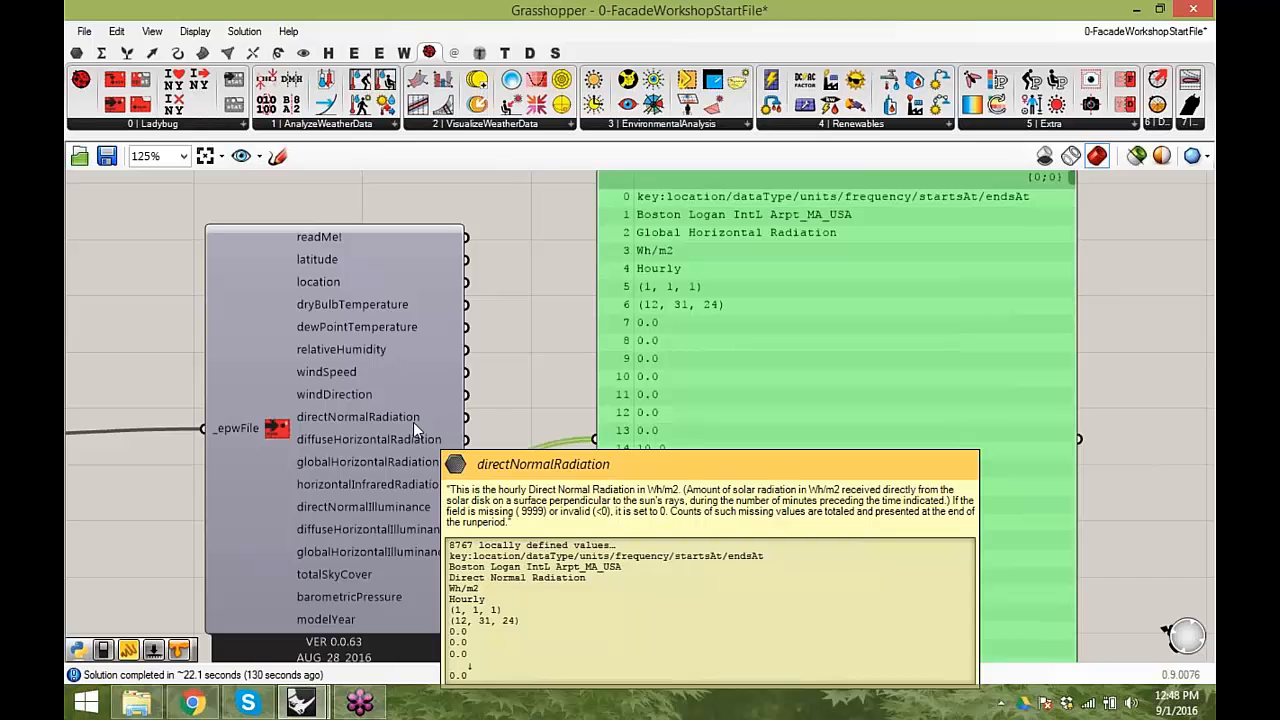
- Connect the location output to the panel and move the panel lower on the canvas
left_click_drag(466, 260, 570, 450)
left_click_drag(465, 282, 589, 437)
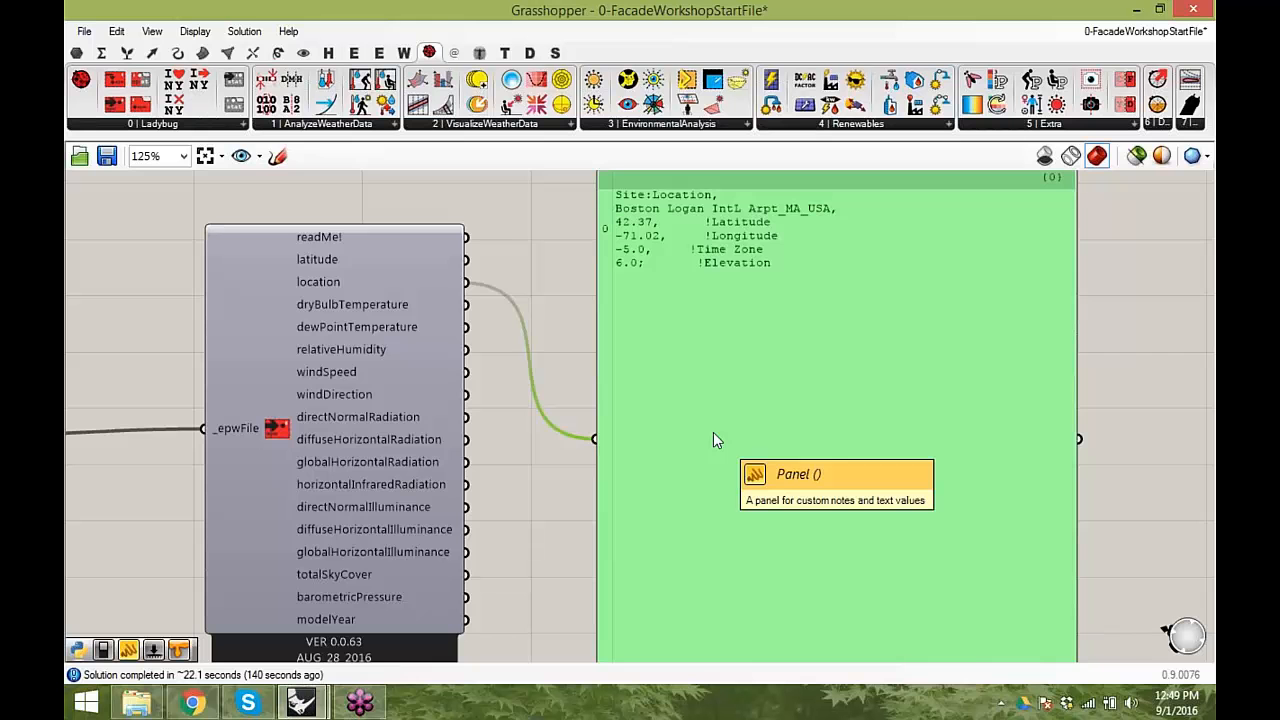
scroll(721, 378, "down", 3)
left_click_drag(766, 371, 809, 531)
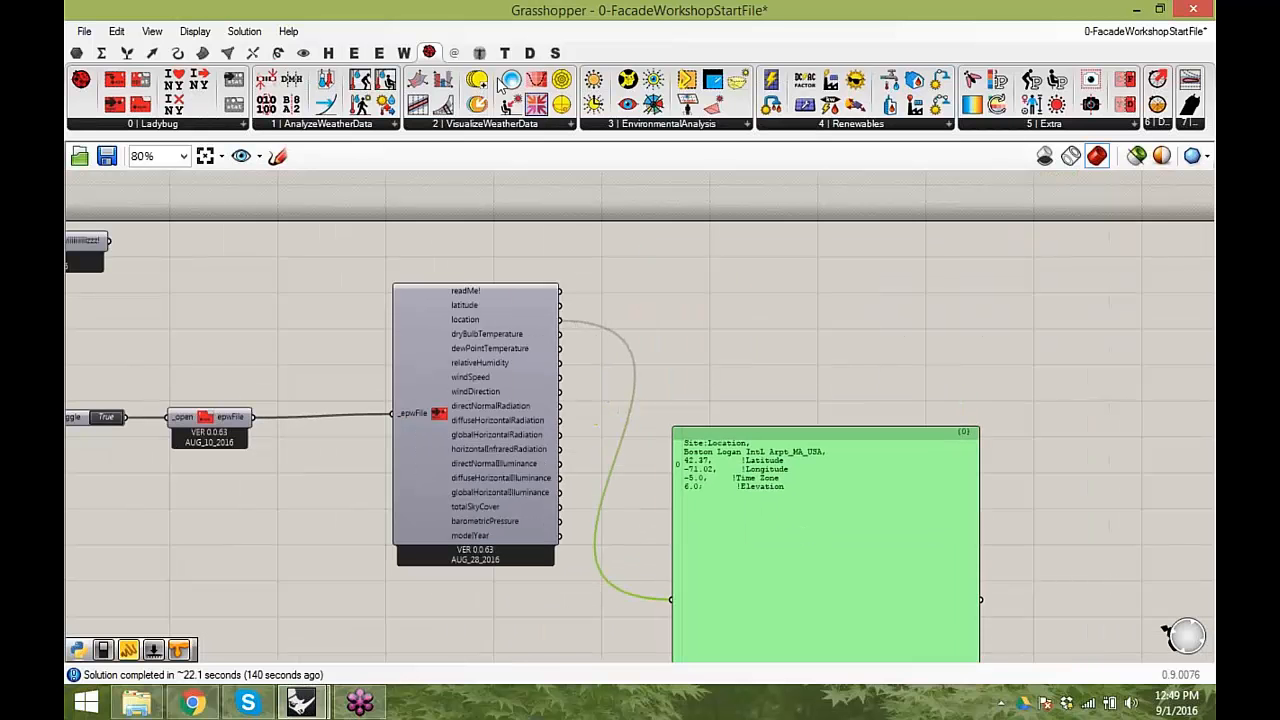
- Place the Ladybug SunPath component beside Import epw, clear of the panel, and connect the location output to its _location input
left_click(561, 100)
left_click(865, 278)
right_click_drag(863, 270, 789, 346)
left_click_drag(783, 351, 774, 261)
left_click_drag(721, 531, 737, 667)
left_click_drag(738, 249, 763, 422)
left_click_drag(487, 395, 713, 310)
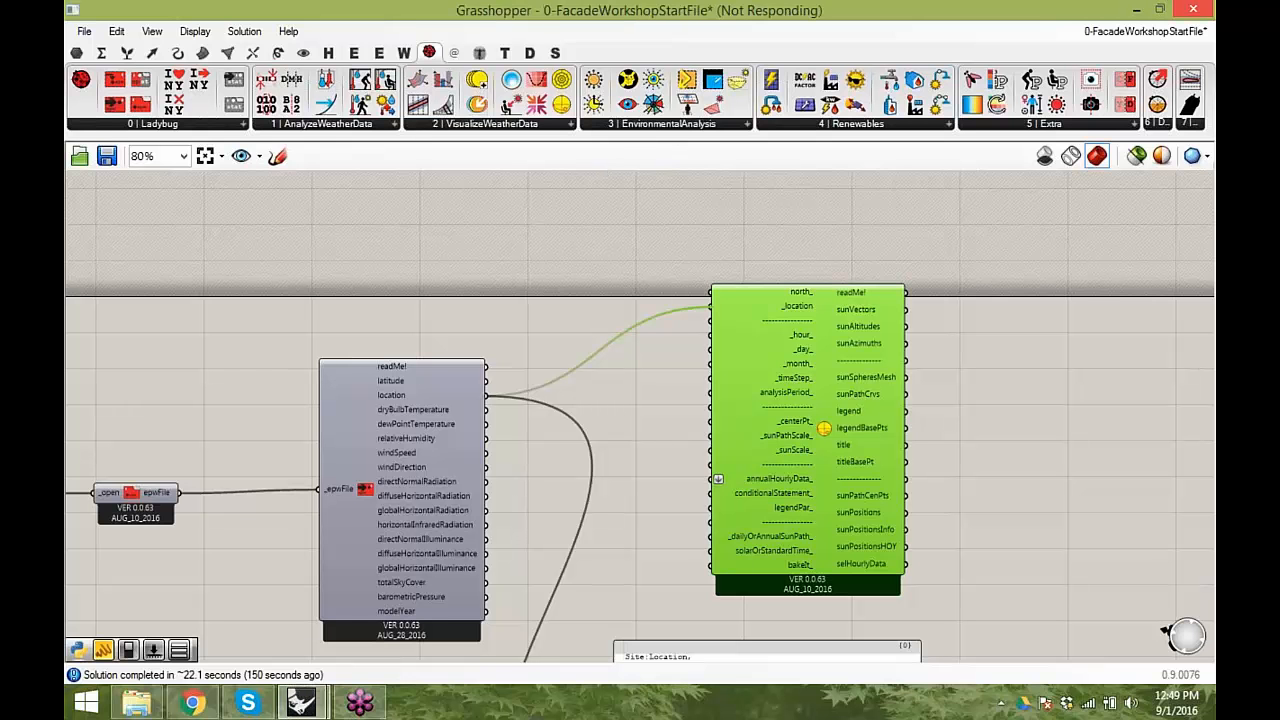
- Arrange the Grasshopper window beside the Rhino viewport and examine the sun path around the building massing
double_click(594, 9)
left_click_drag(593, 7, 468, 1)
left_click_drag(460, 121, 1215, 179)
scroll(450, 338, "down", 9)
right_click_drag(1123, 424, 745, 396)
right_click_drag(877, 396, 1007, 398)
right_click_drag(405, 412, 412, 480)
scroll(447, 382, "up", 4)
right_click_drag(449, 382, 457, 334)
right_click_drag(467, 415, 474, 330)
- Replace the panel's source with the diffuseHorizontalRadiation output of the Import epw component
right_click_drag(1027, 515, 939, 377)
left_click_drag(942, 563, 979, 550)
left_click_drag(972, 473, 976, 581)
left_click_drag(916, 615, 875, 469)
right_click_drag(839, 451, 951, 418)
mouse_move(829, 288)
left_mouse_down()
mouse_move(852, 296)
mouse_move(829, 296)
left_mouse_up()
left_click_drag(845, 311, 966, 517)
right_click_drag(802, 397, 824, 495)
left_click_drag(824, 495, 813, 461)
mouse_move(813, 463)
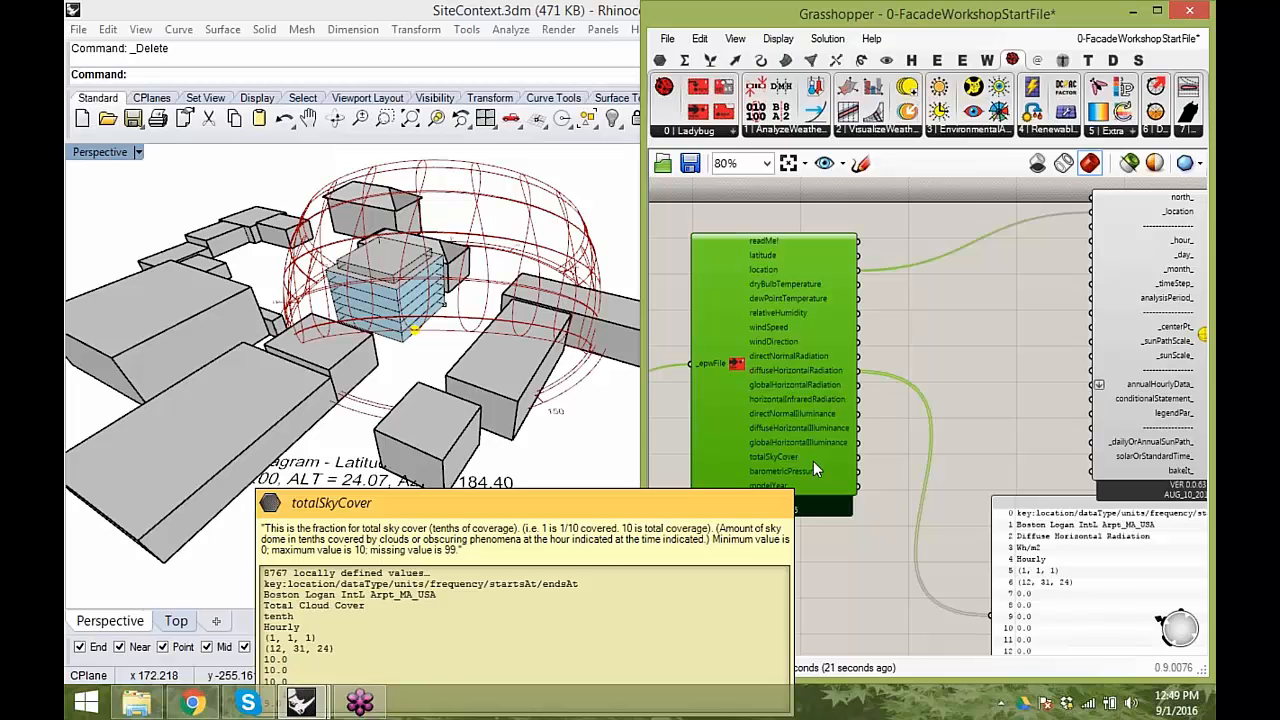
right_click_drag(919, 443, 981, 456)
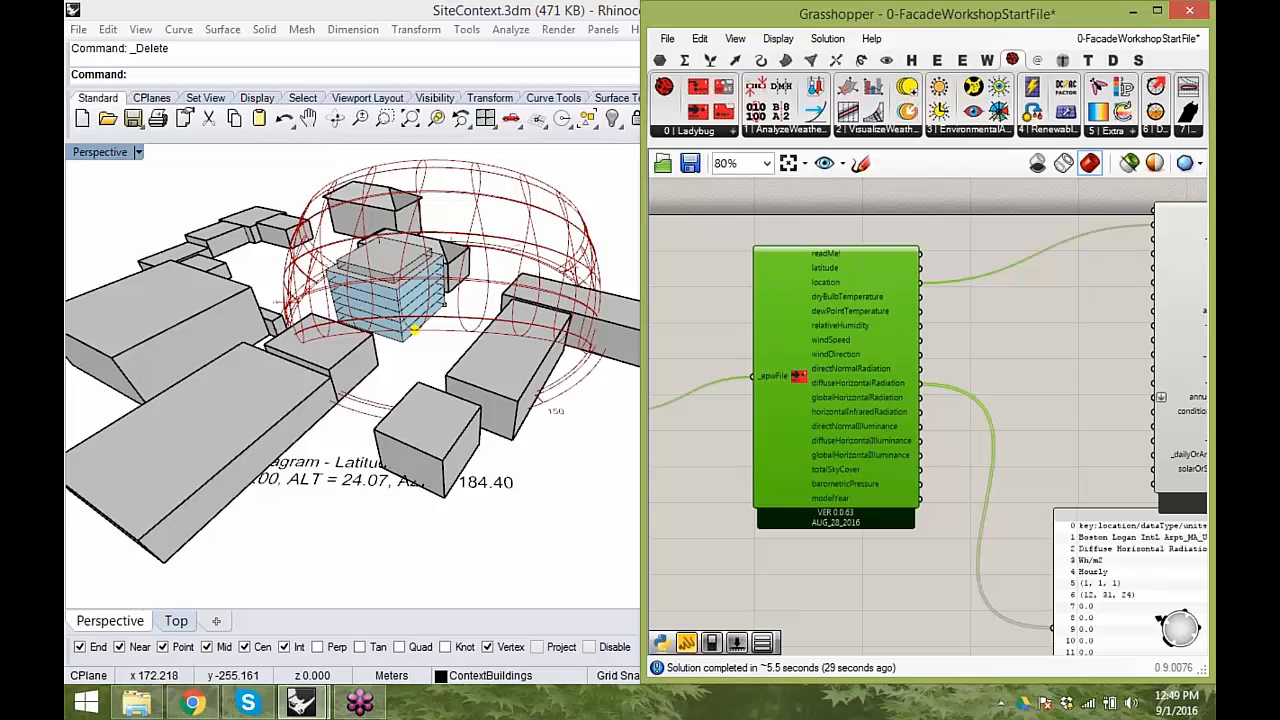
right_click_drag(982, 441, 1050, 413)
scroll(1078, 428, "down", 1)
- Maximize the Grasshopper window and place the Ladybug GenCumulativeSkyMtx component below the Import epw component
left_click_drag(914, 14, 764, 0)
right_click_drag(284, 443, 458, 466)
scroll(459, 466, "up", 2)
left_click_drag(618, 396, 619, 393)
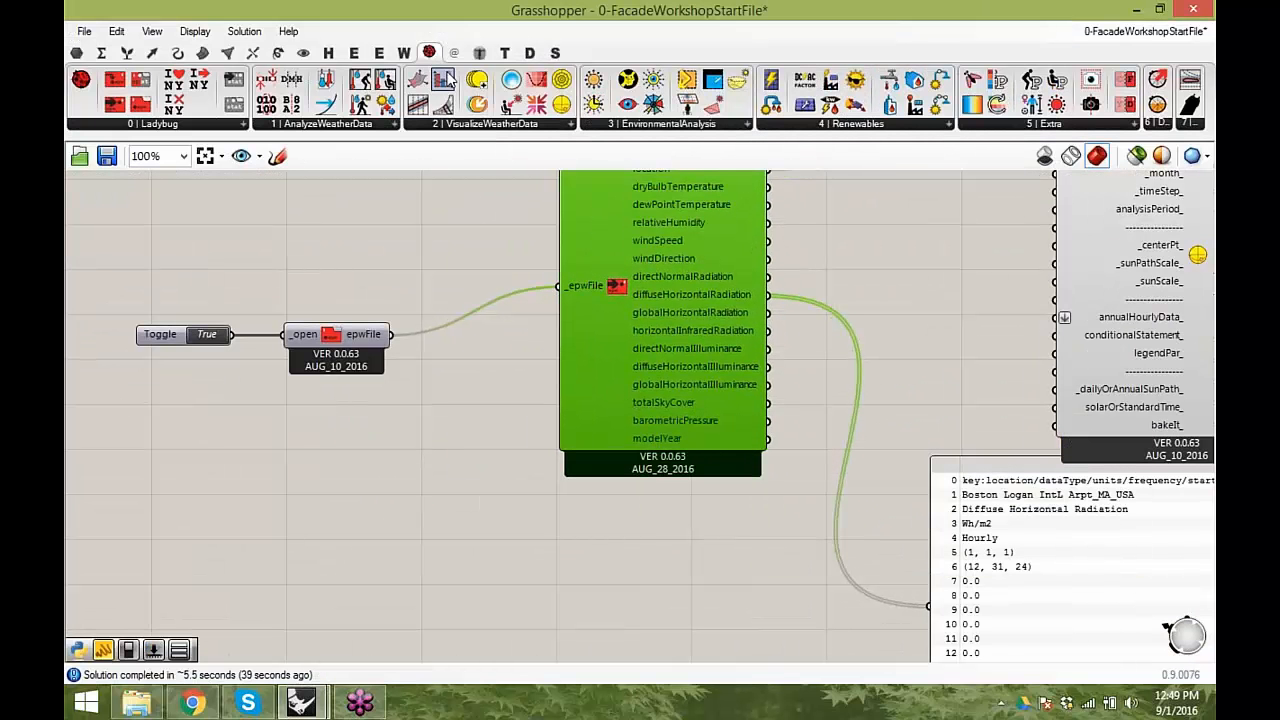
right_click_drag(956, 434, 899, 543)
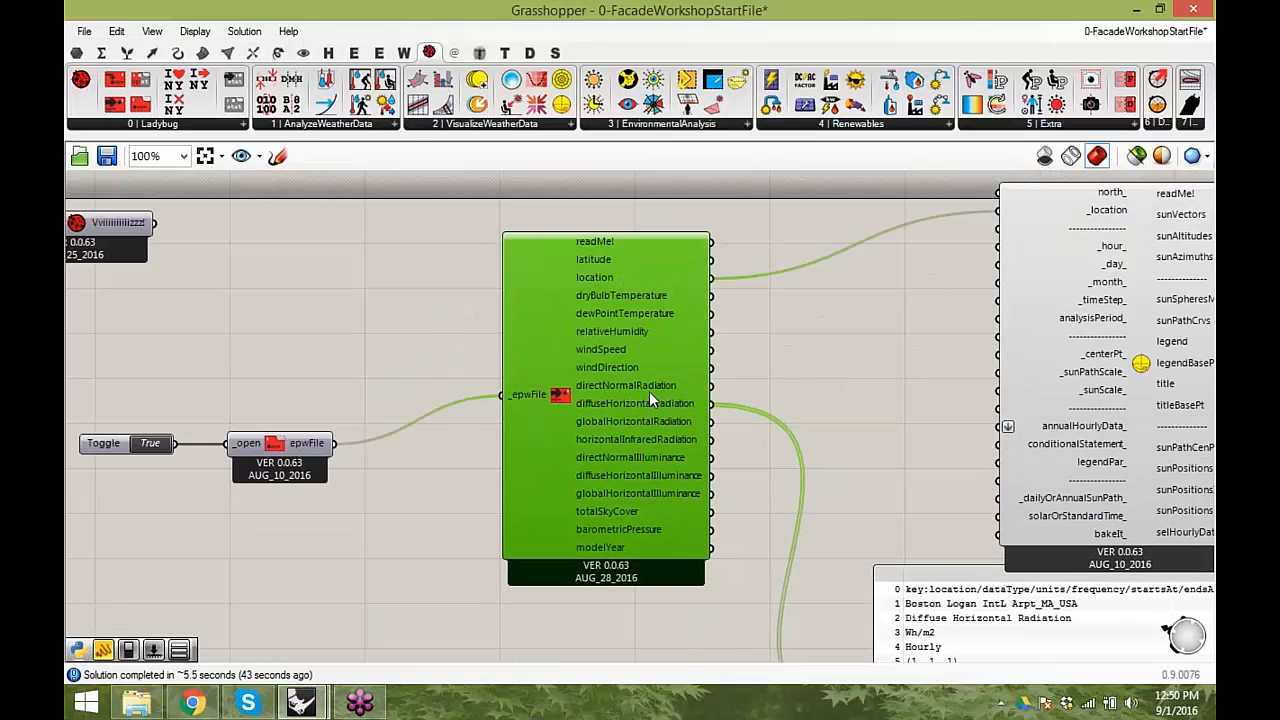
right_click_drag(626, 450, 660, 385)
left_click_drag(478, 82, 582, 607)
right_click_drag(643, 610, 706, 514)
left_click_drag(649, 498, 668, 526)
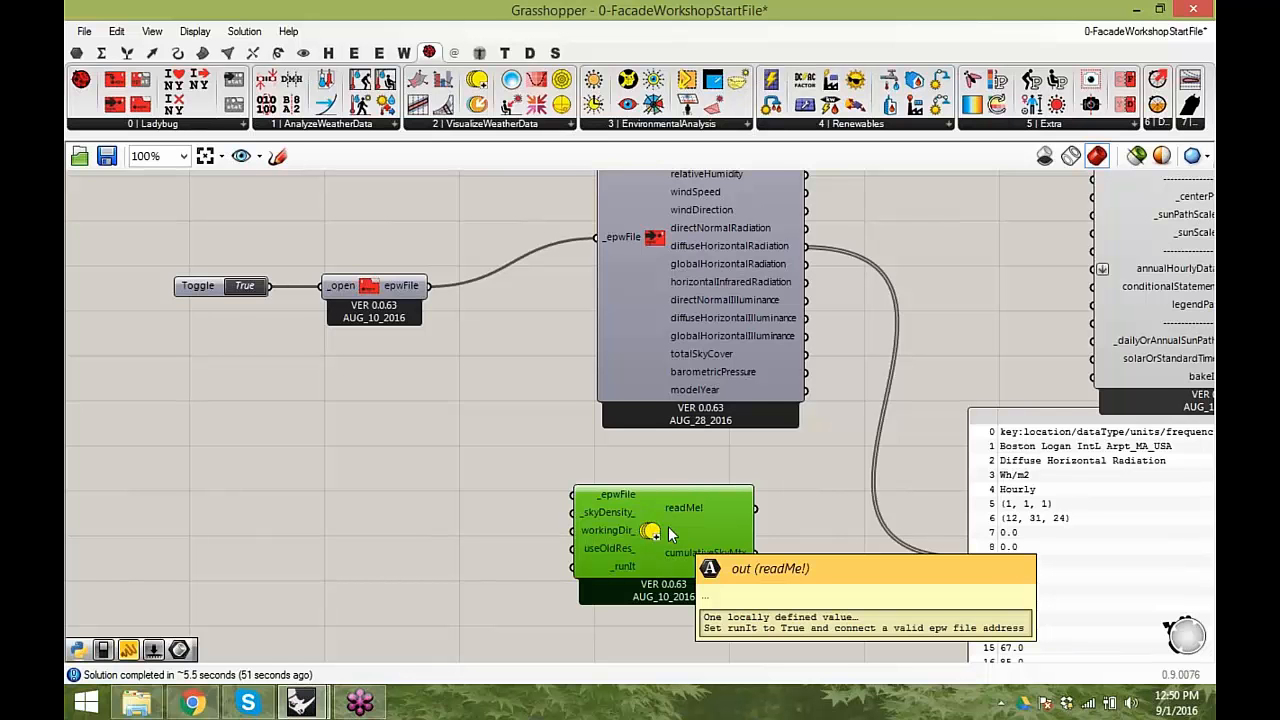
right_click_drag(770, 520, 708, 516)
left_click_drag(640, 524, 664, 522)
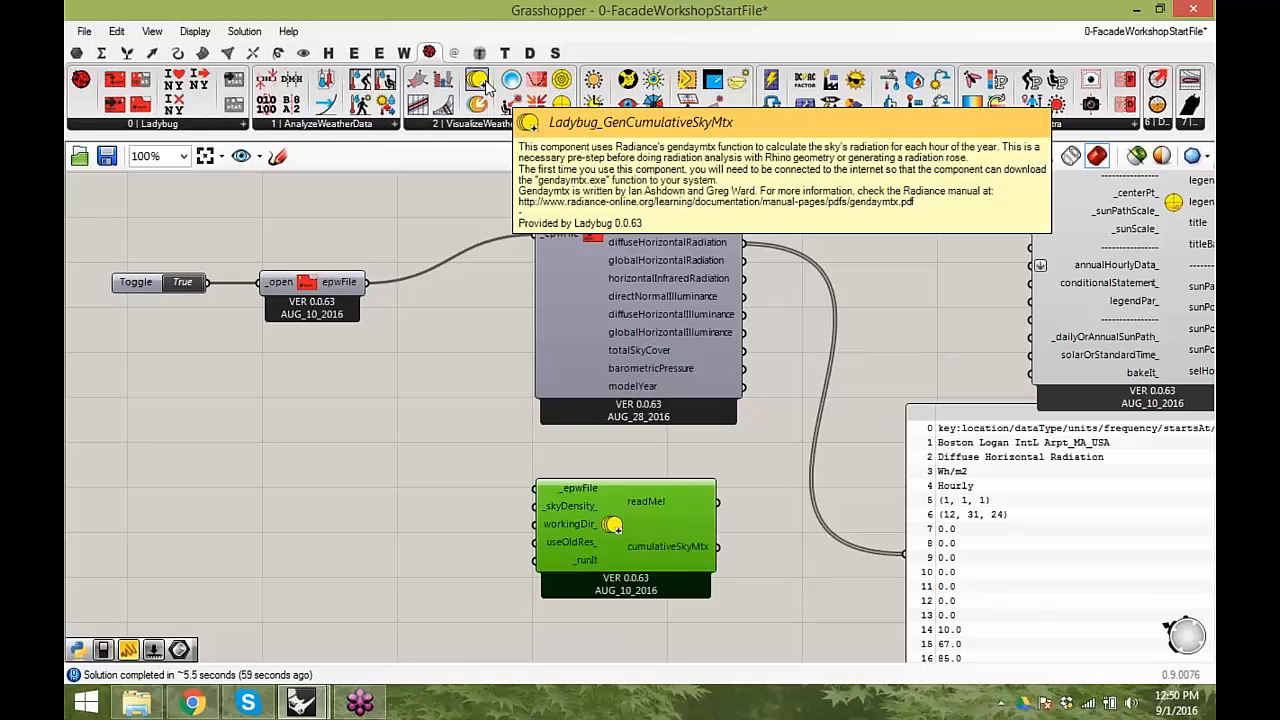
- Connect the epwFile output of Open EPW to the _epwFile input of the GenCumulativeSkyMtx component
left_click_drag(634, 532, 569, 532)
right_click_drag(701, 387, 695, 421)
right_click_drag(500, 526, 608, 488)
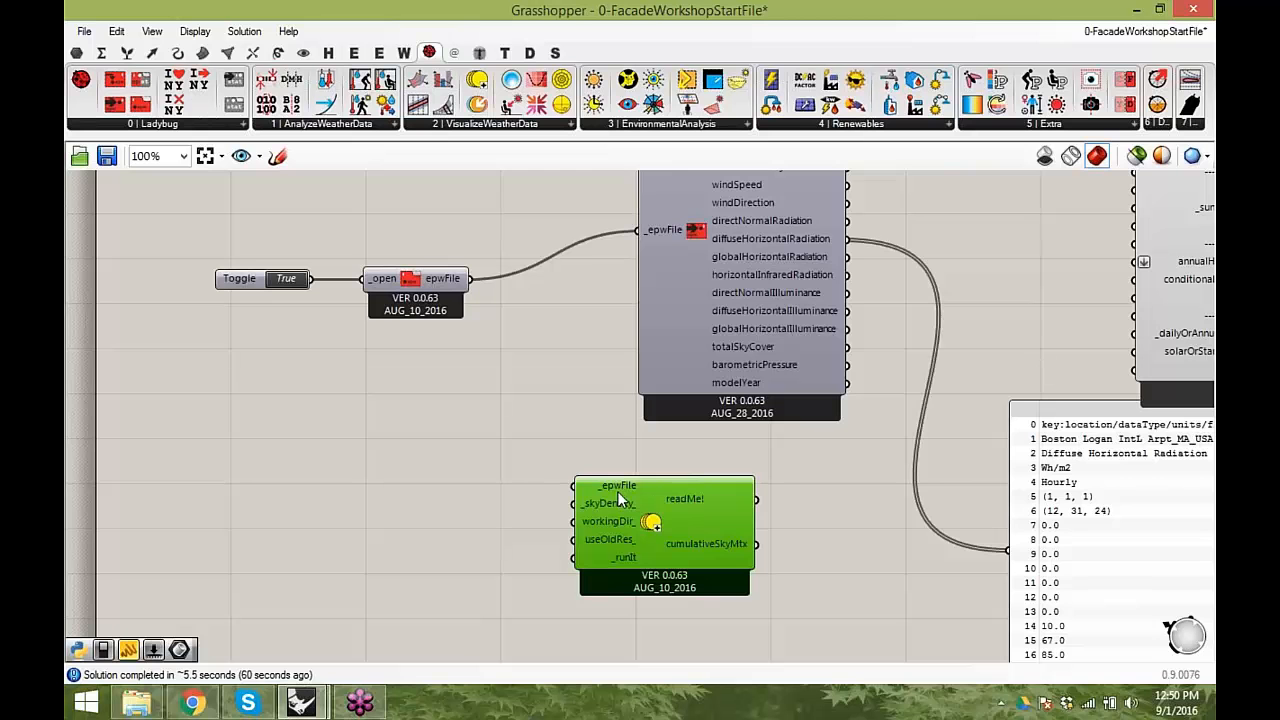
right_click_drag(650, 498, 558, 583)
left_click_drag(658, 427, 652, 398)
right_click_drag(622, 472, 626, 449)
left_click_drag(588, 608, 650, 579)
left_click_drag(383, 341, 548, 522)
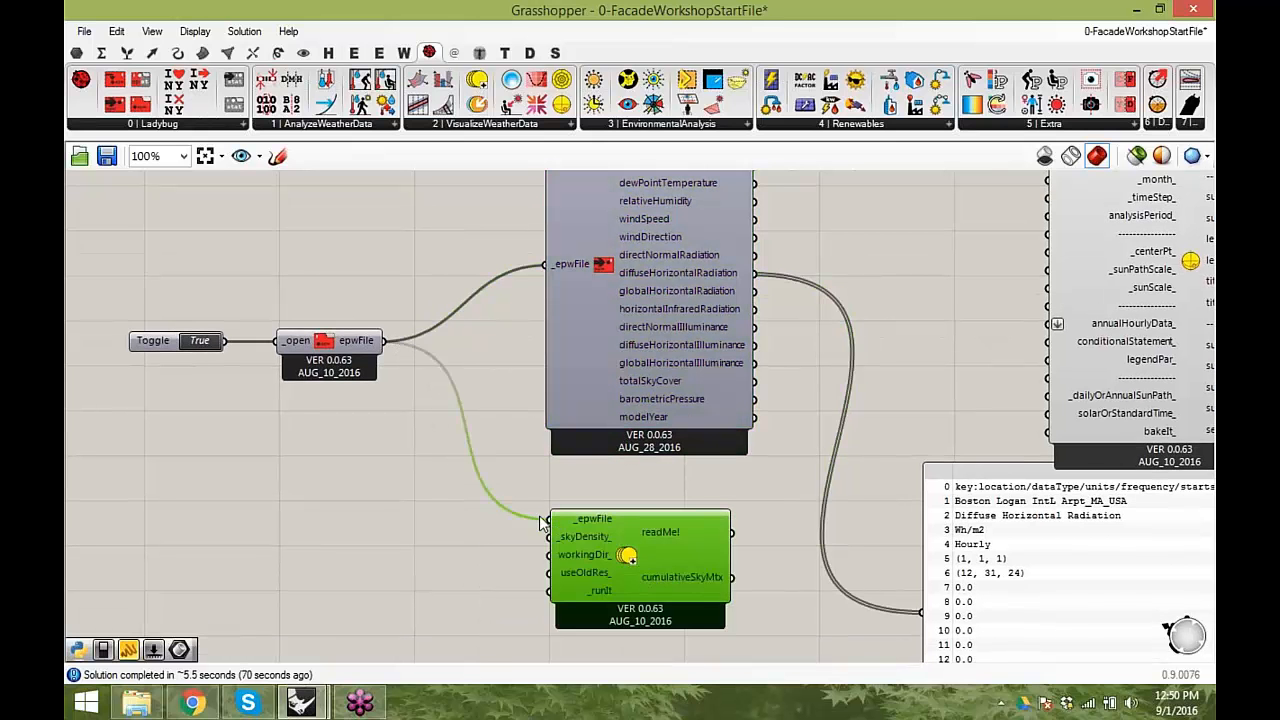
- Add a Boolean toggle set to False and connect it to the useOldRes_ input of GenCumulativeSkyMtx
right_click_drag(684, 573, 734, 468)
left_click_drag(690, 452, 673, 472)
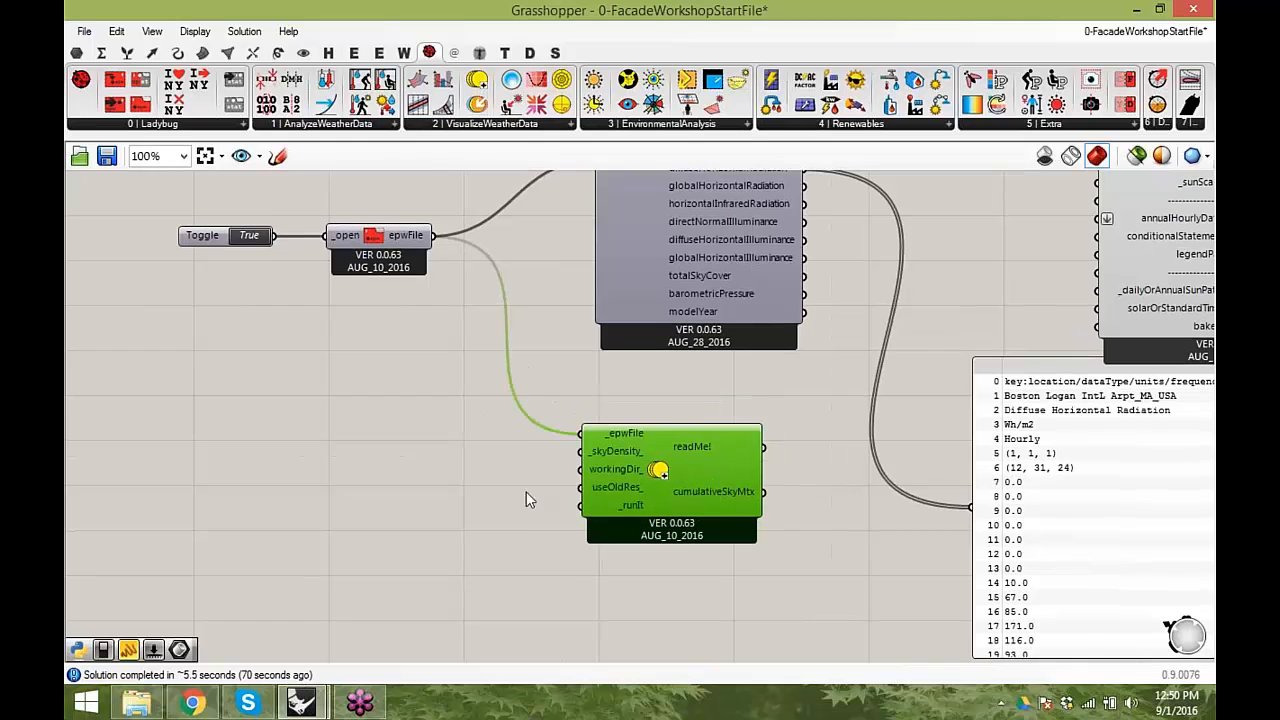
scroll(518, 518, "up", 1)
double_click(520, 502)
type("bool")
key("Return")
left_click_drag(495, 500, 484, 482)
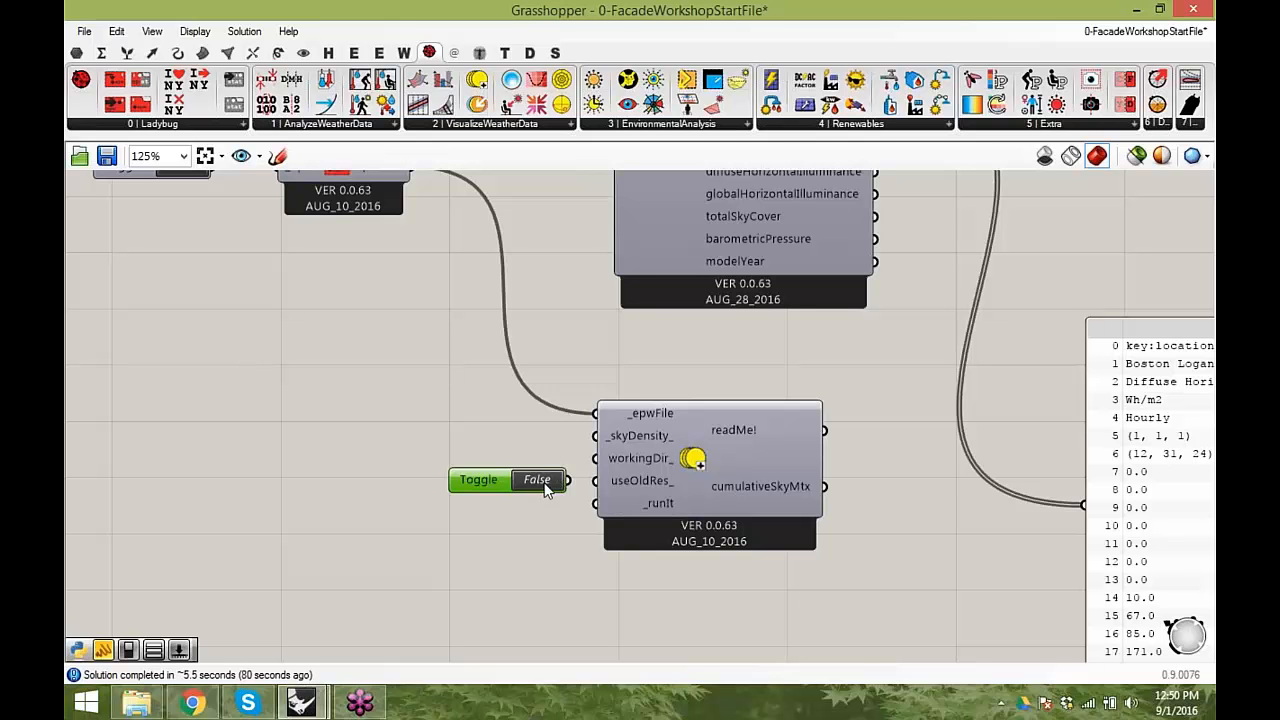
left_click_drag(566, 480, 600, 483)
- Duplicate the toggle below the first, set the copy to True and connect it to _runIt to calculate the sky matrix
left_click_drag(497, 482, 472, 520)
key("ctrl+c")
key("ctrl+v")
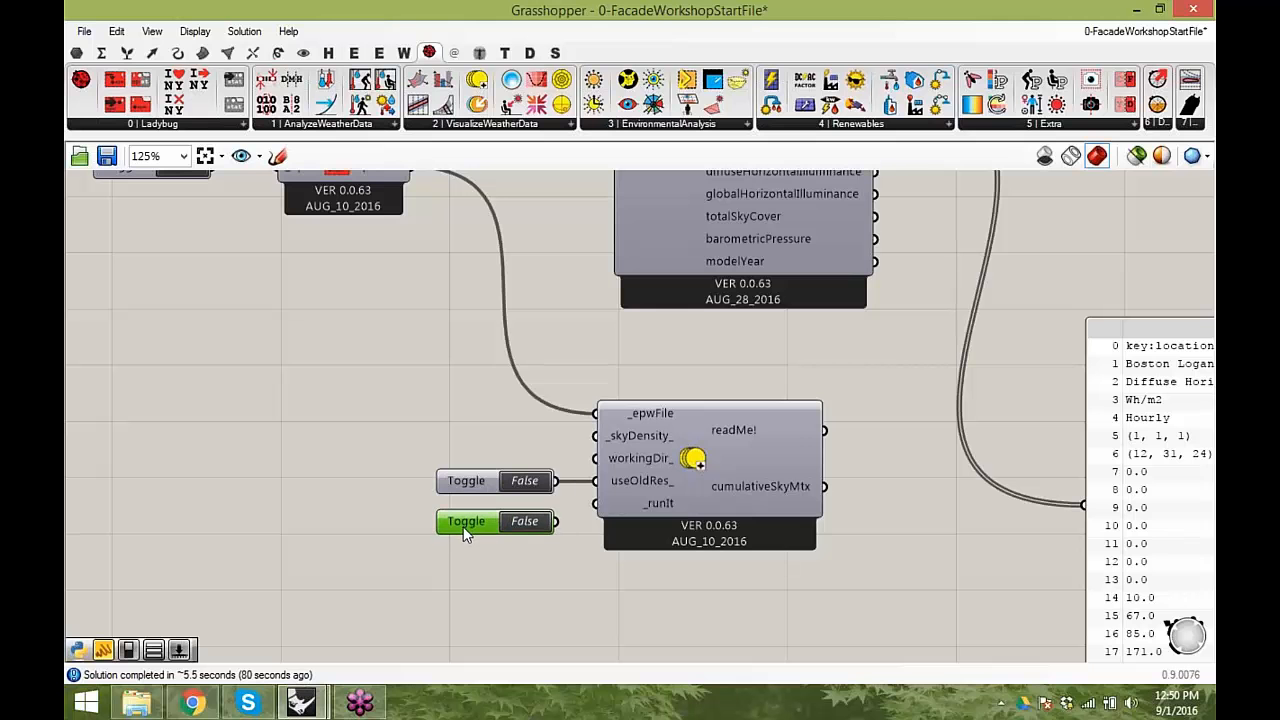
left_click(550, 549)
right_click_drag(592, 550, 559, 548)
double_click(493, 519)
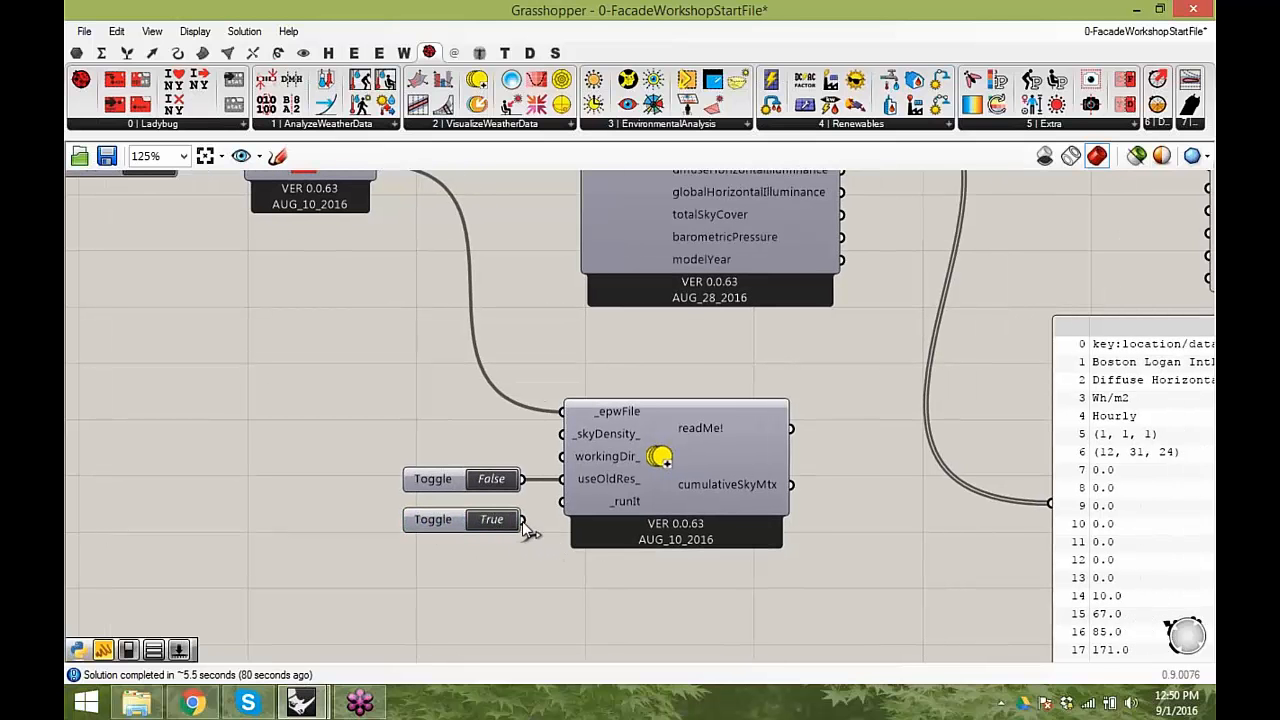
left_click_drag(440, 479, 429, 480)
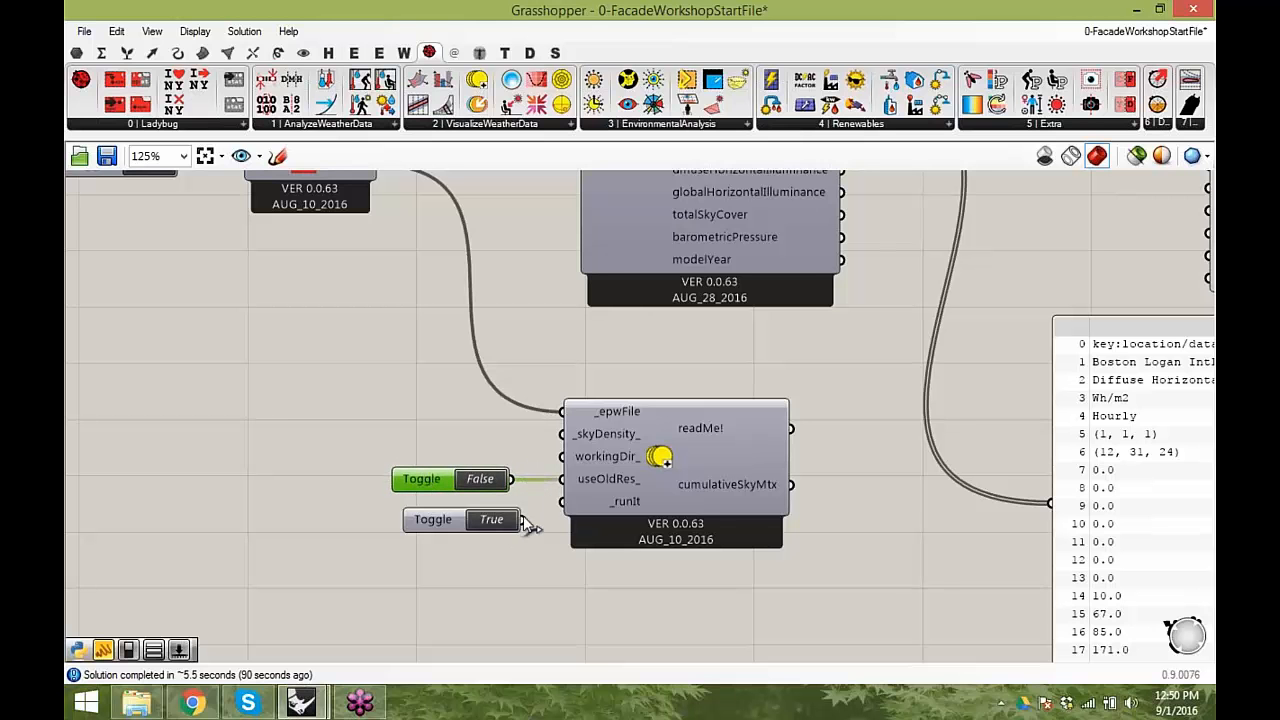
left_click_drag(524, 520, 563, 508)
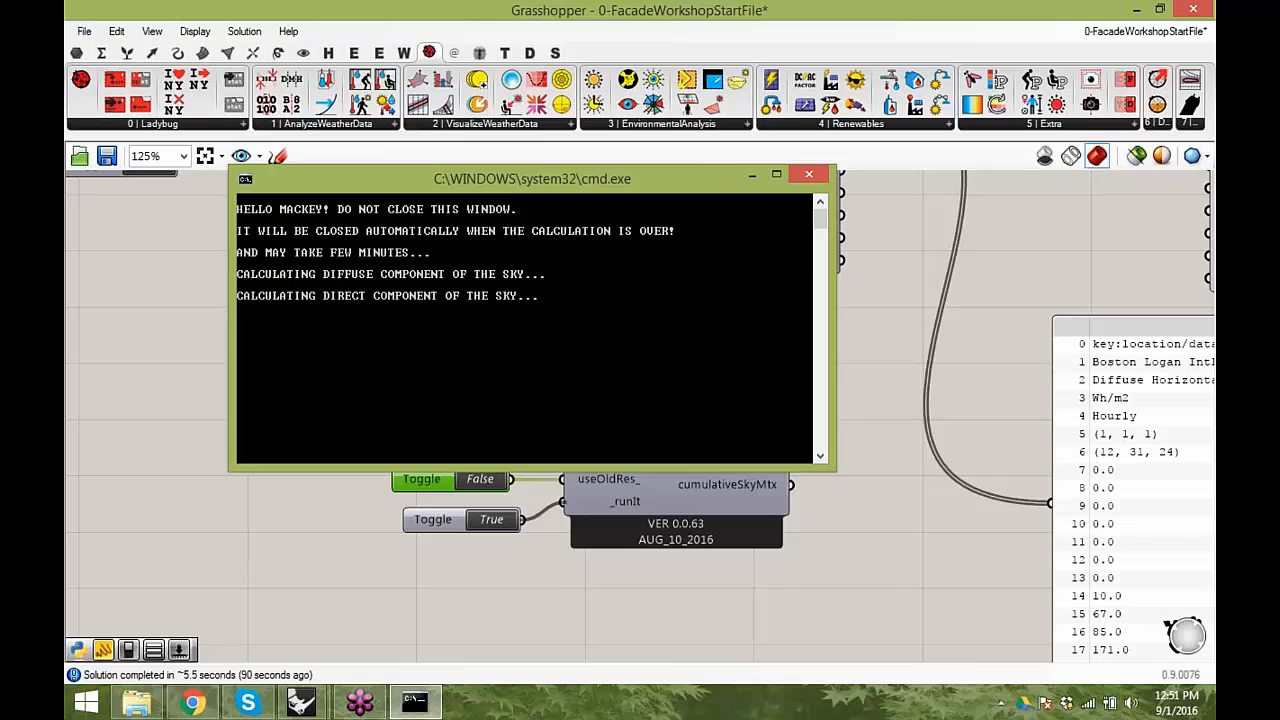
left_click_drag(602, 184, 565, 162)
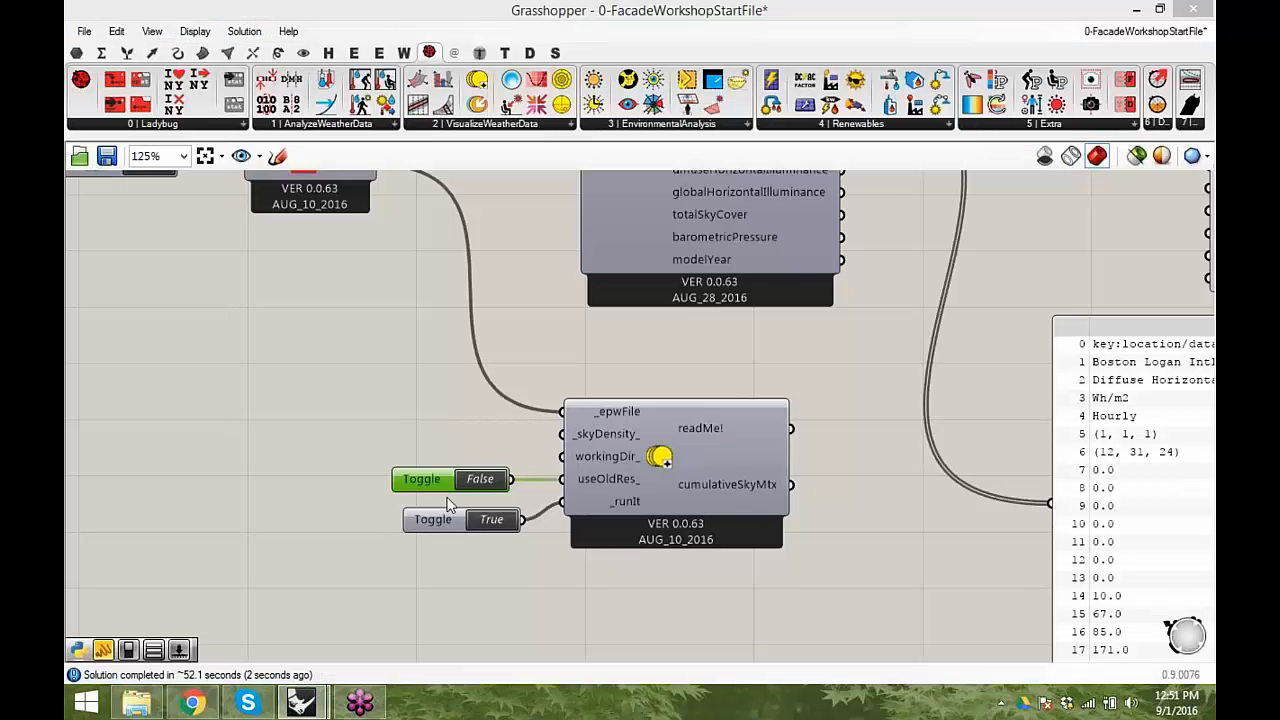
- Line up the two toggles beside the useOldRes_ and _runIt inputs of GenCumulativeSkyMtx
left_click(496, 417)
scroll(480, 454, "up", 1)
mouse_move(397, 459)
left_mouse_down()
mouse_move(425, 455)
mouse_move(414, 448)
left_mouse_up()
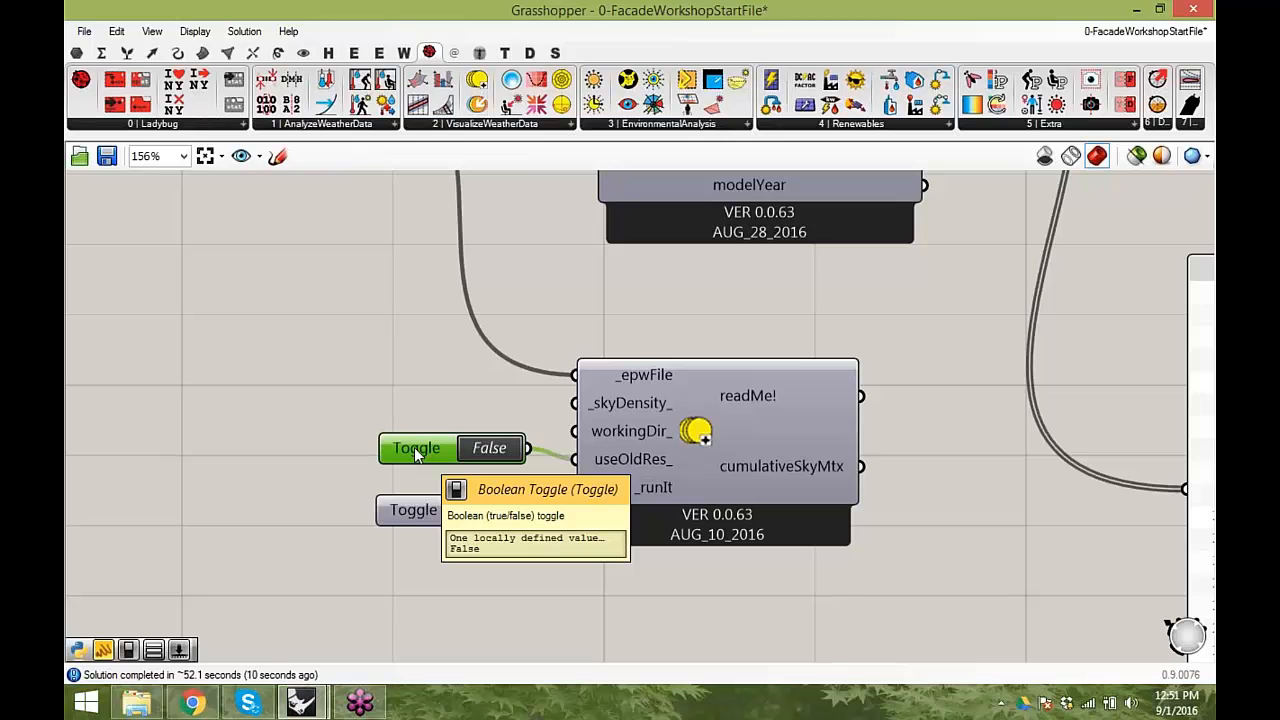
mouse_move(414, 447)
left_mouse_down()
mouse_move(405, 456)
mouse_move(452, 449)
mouse_move(408, 433)
mouse_move(437, 451)
left_mouse_up()
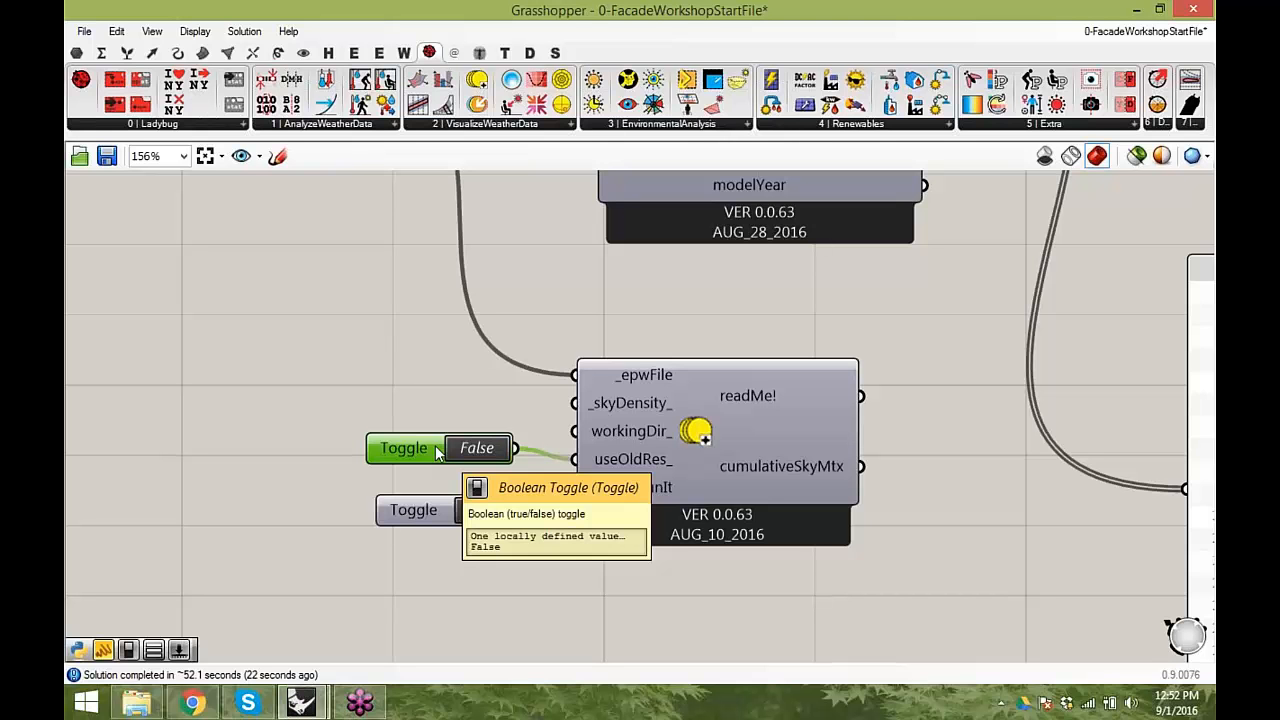
left_click(413, 503)
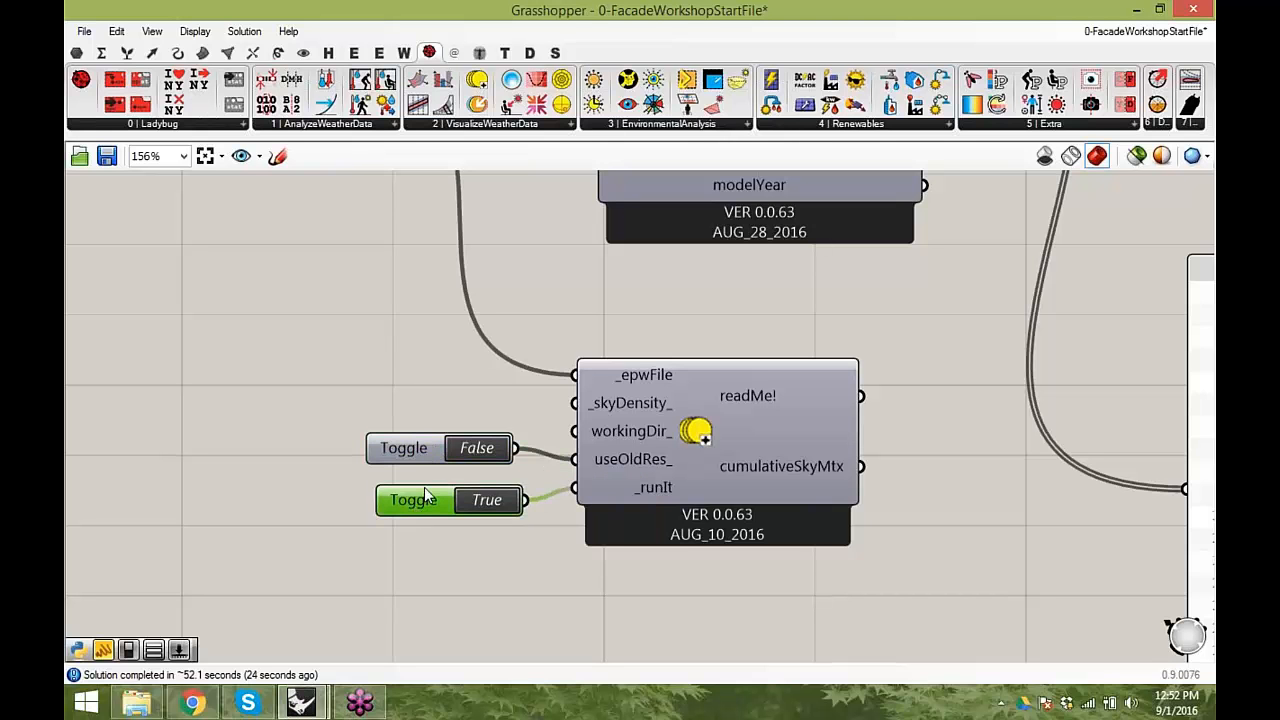
left_click(430, 450)
left_click_drag(426, 441, 436, 438)
scroll(436, 438, "down", 1)
scroll(440, 441, "down", 1)
right_click_drag(652, 382, 526, 396)
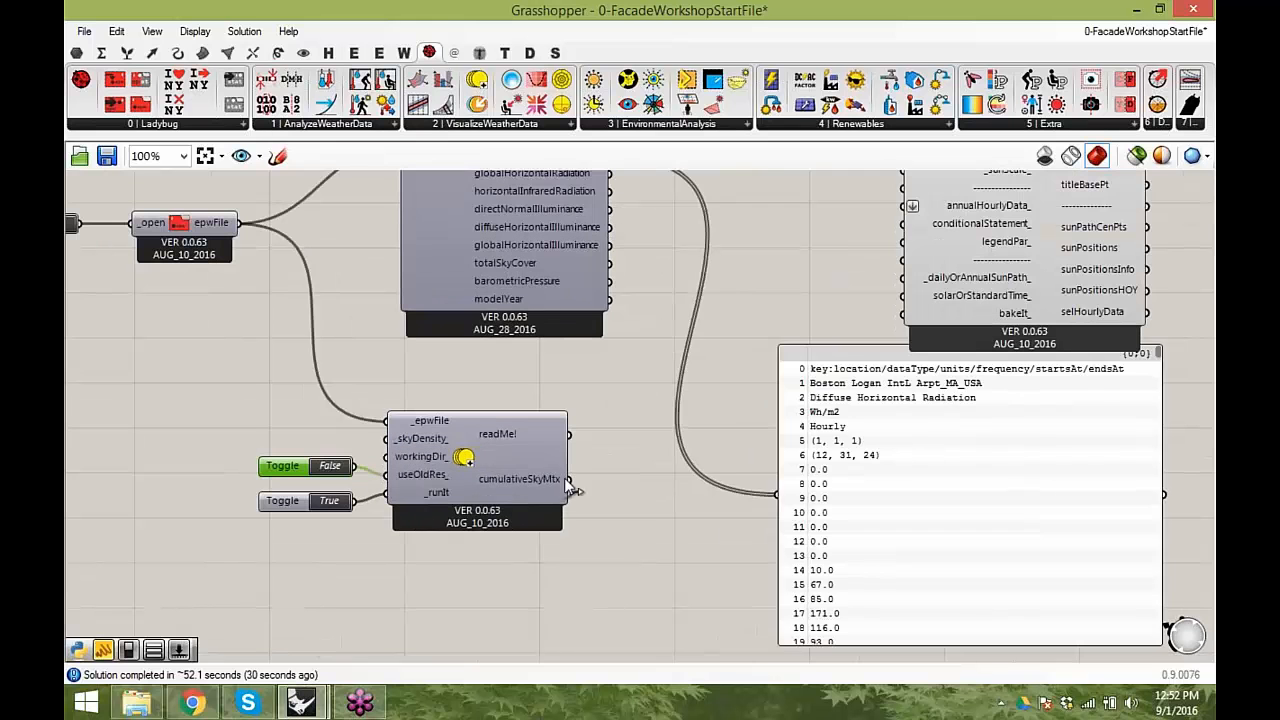
- Connect the cumulativeSkyMtx output to the existing radiation panel, then shrink the panel and place it beside GenCumulativeSkyMtx
left_click_drag(775, 497, 780, 494)
left_click_drag(1020, 438, 883, 500)
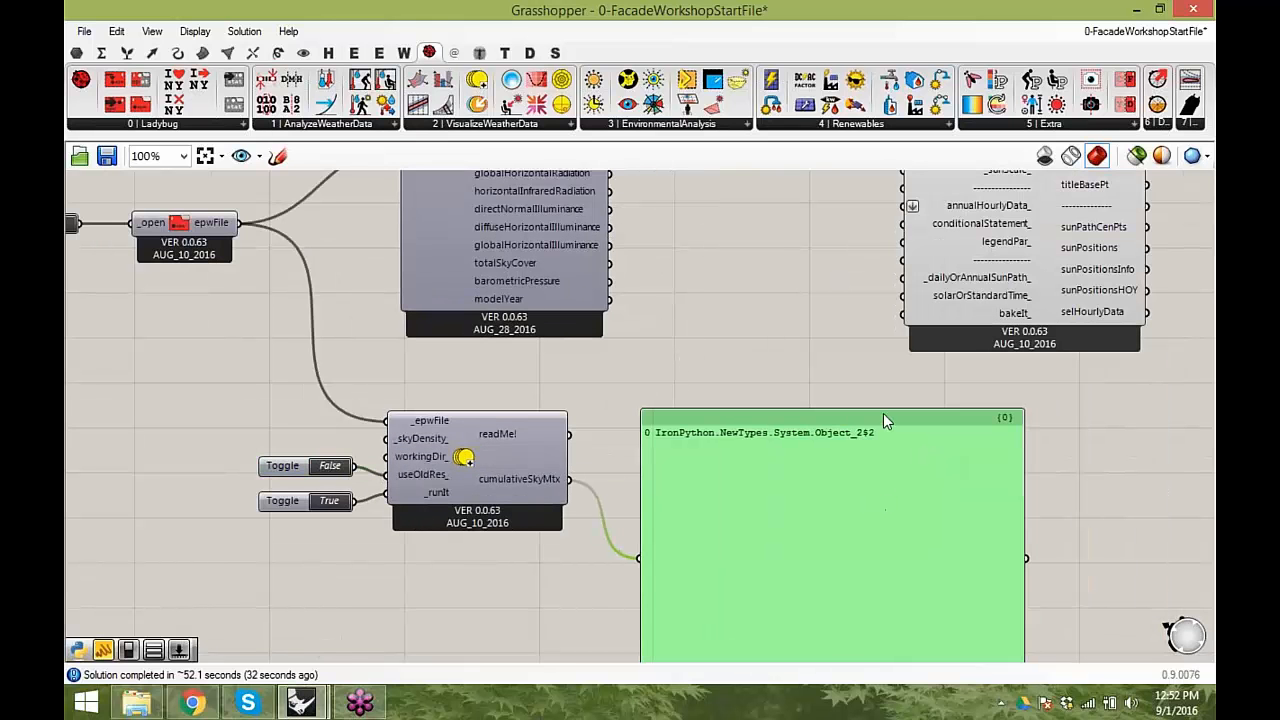
left_click_drag(886, 409, 820, 460)
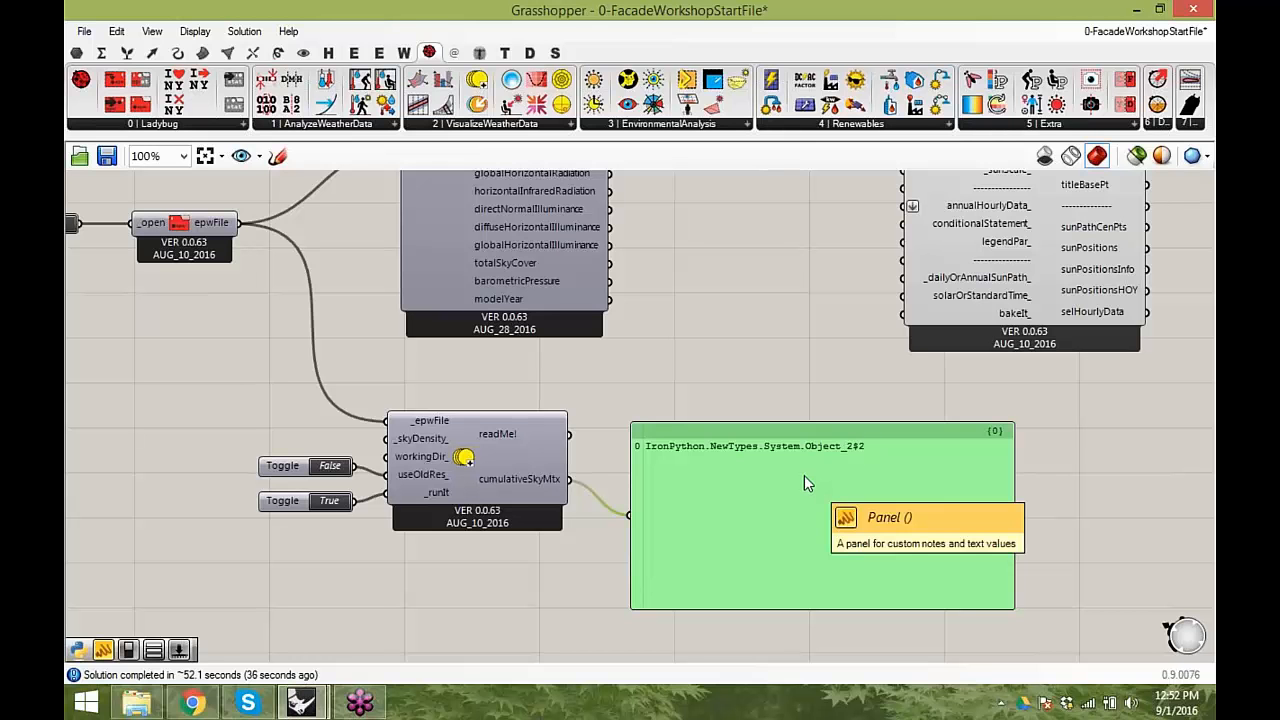
mouse_move(779, 521)
left_mouse_down()
mouse_move(794, 477)
mouse_move(783, 513)
left_mouse_up()
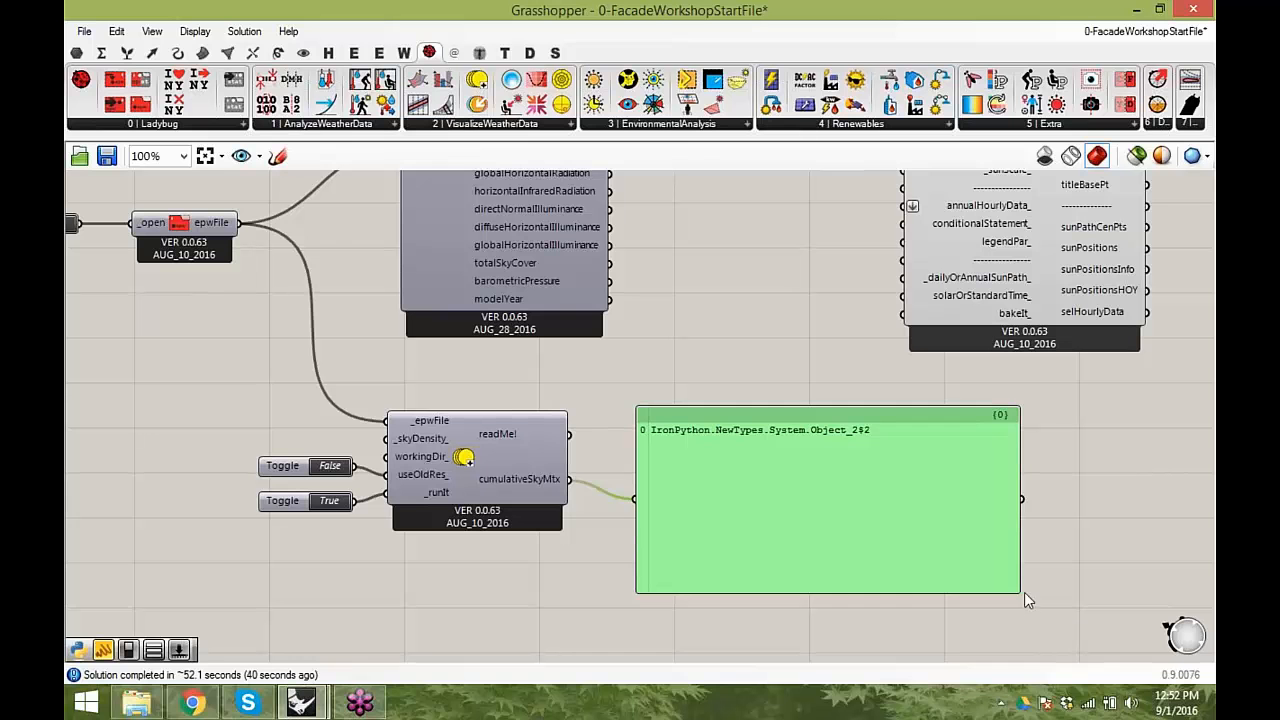
left_click_drag(1013, 589, 1036, 470)
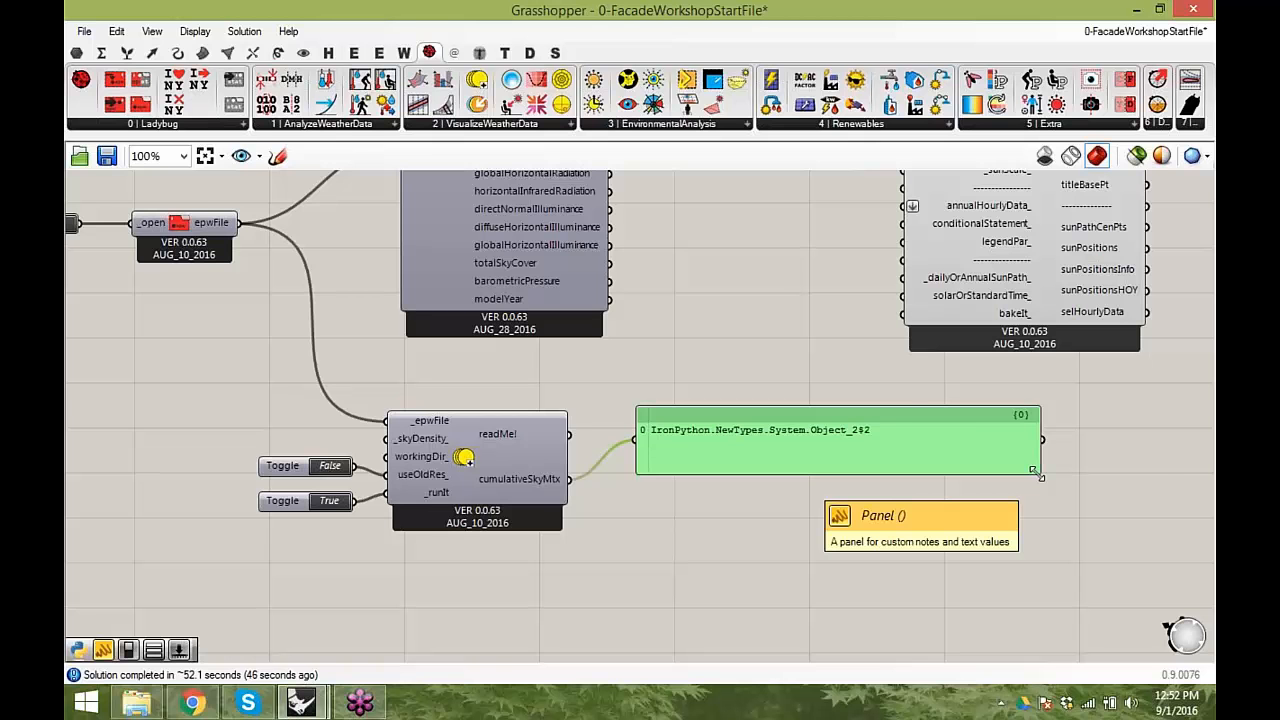
scroll(513, 494, "up", 1)
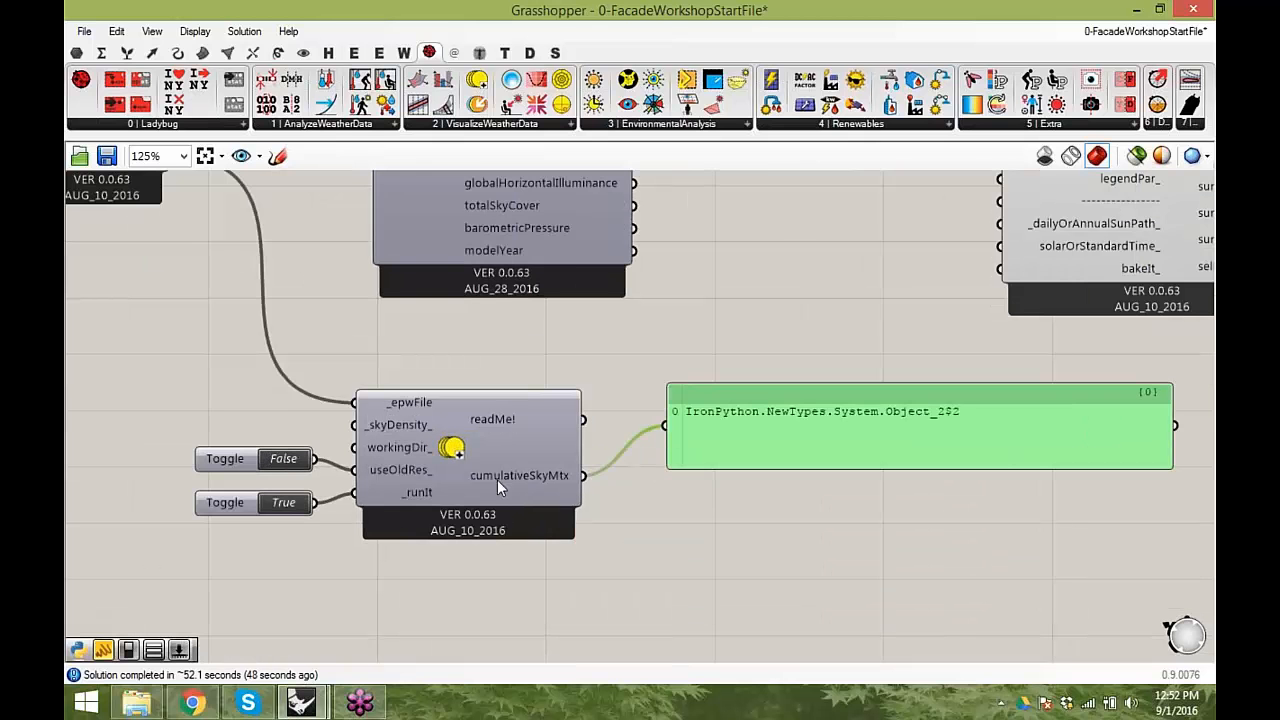
right_click_drag(554, 491, 452, 451)
left_click_drag(774, 388, 943, 388)
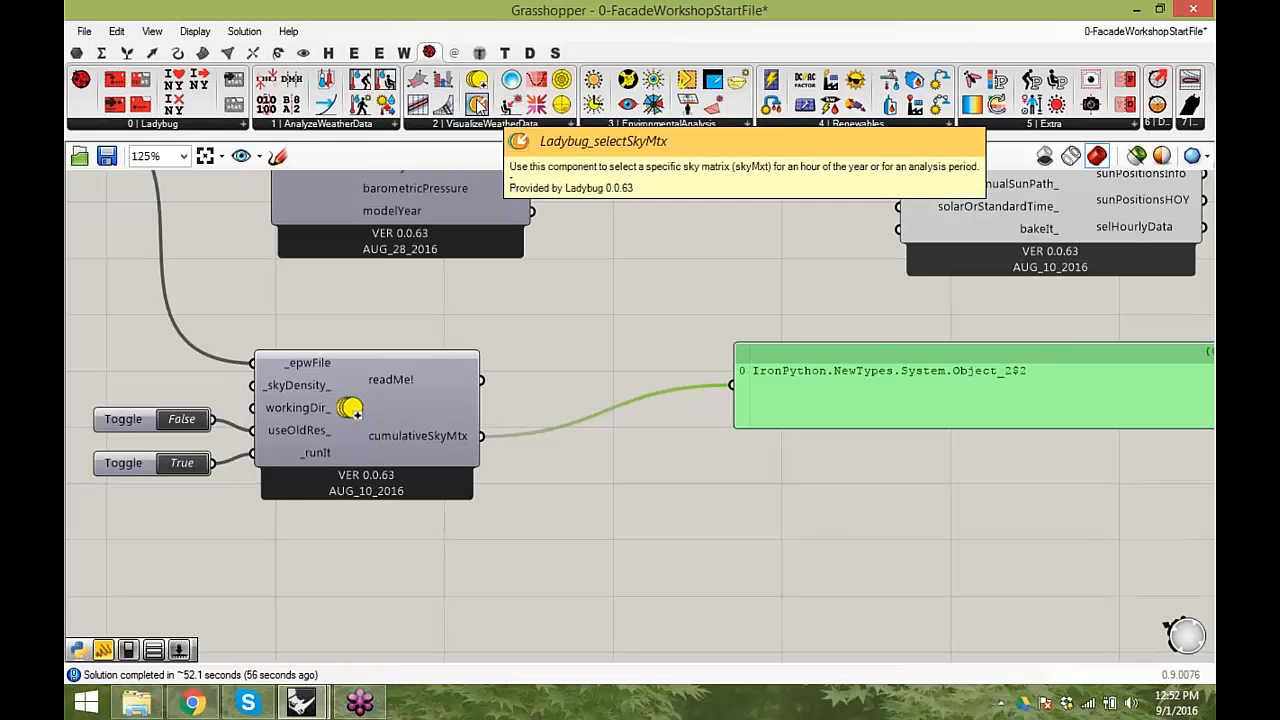
- Add a Ladybug selectSkyMtx component and connect the cumulativeSkyMtx output to its _cumulativeSkyMtx input
left_click_drag(478, 105, 710, 531)
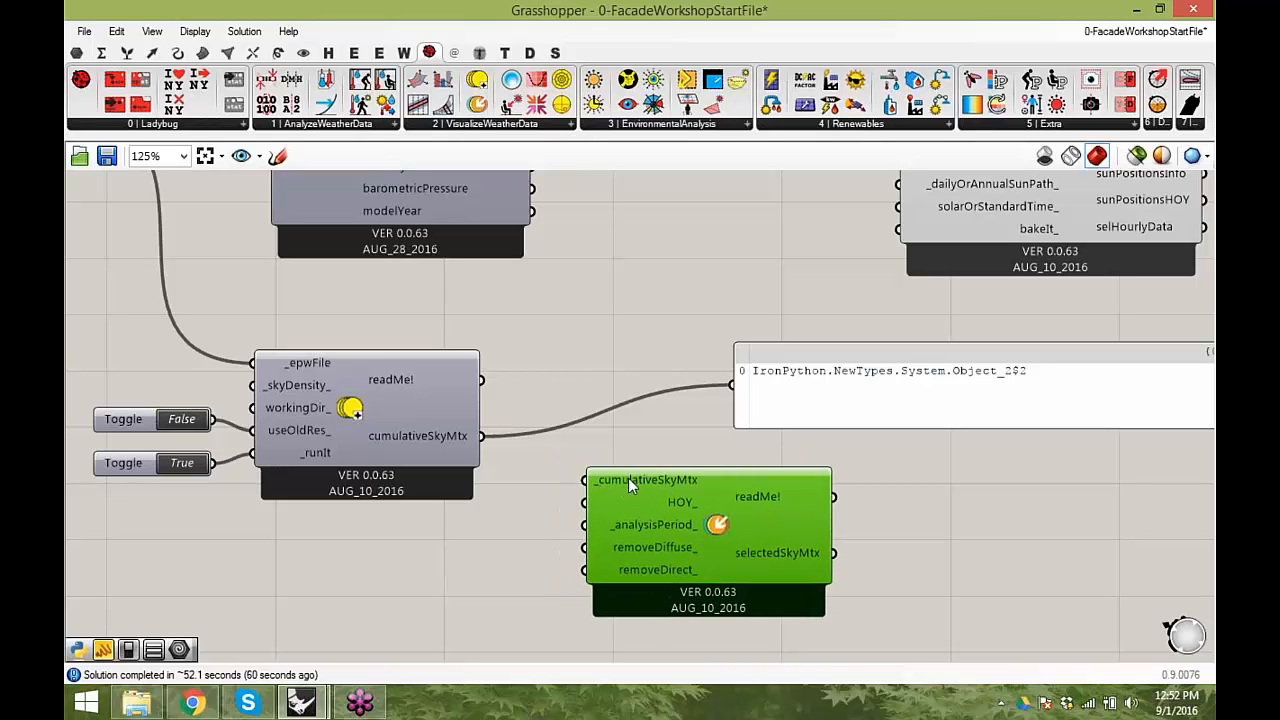
left_click_drag(481, 436, 587, 481)
left_click_drag(700, 501, 670, 495)
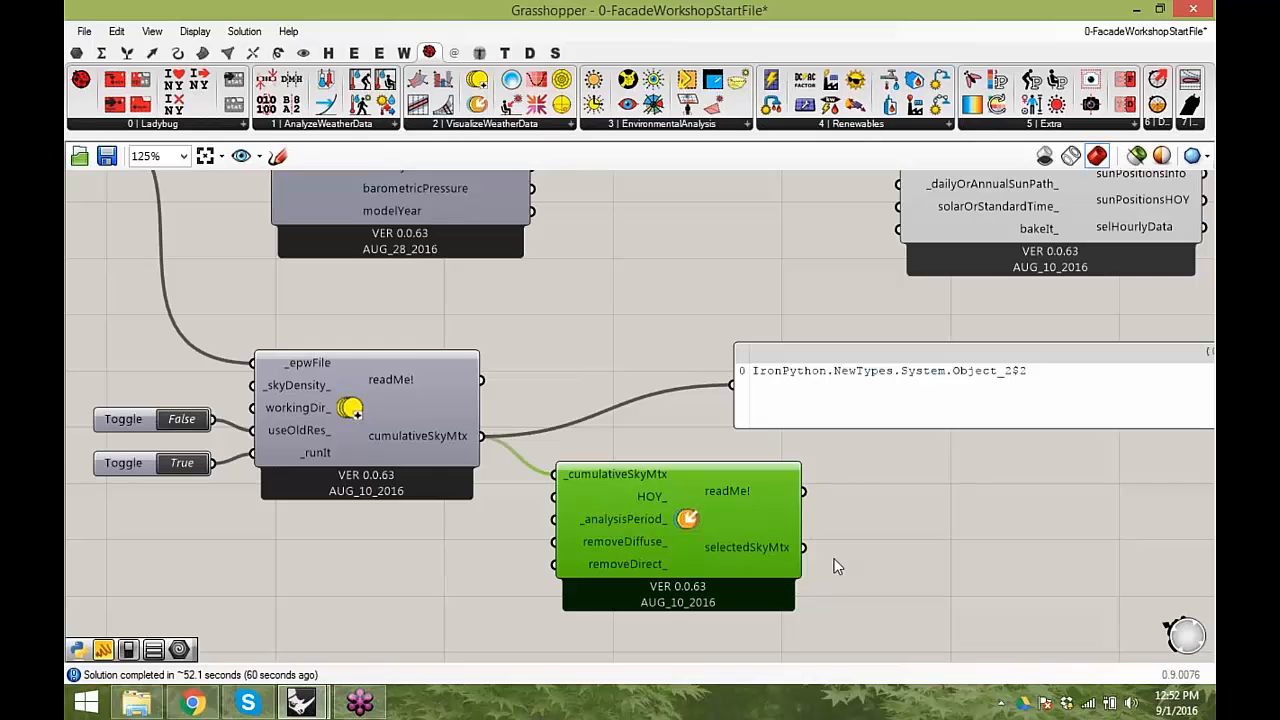
scroll(574, 482, "up", 3)
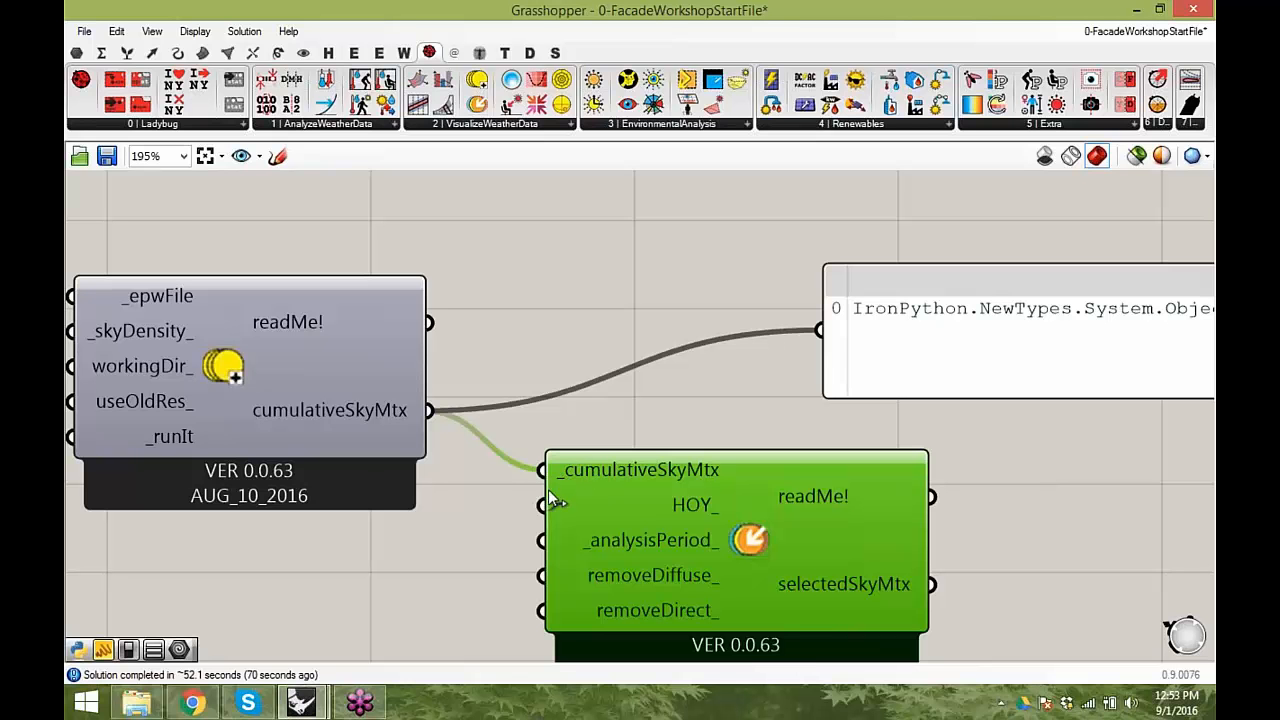
scroll(622, 479, "down", 3)
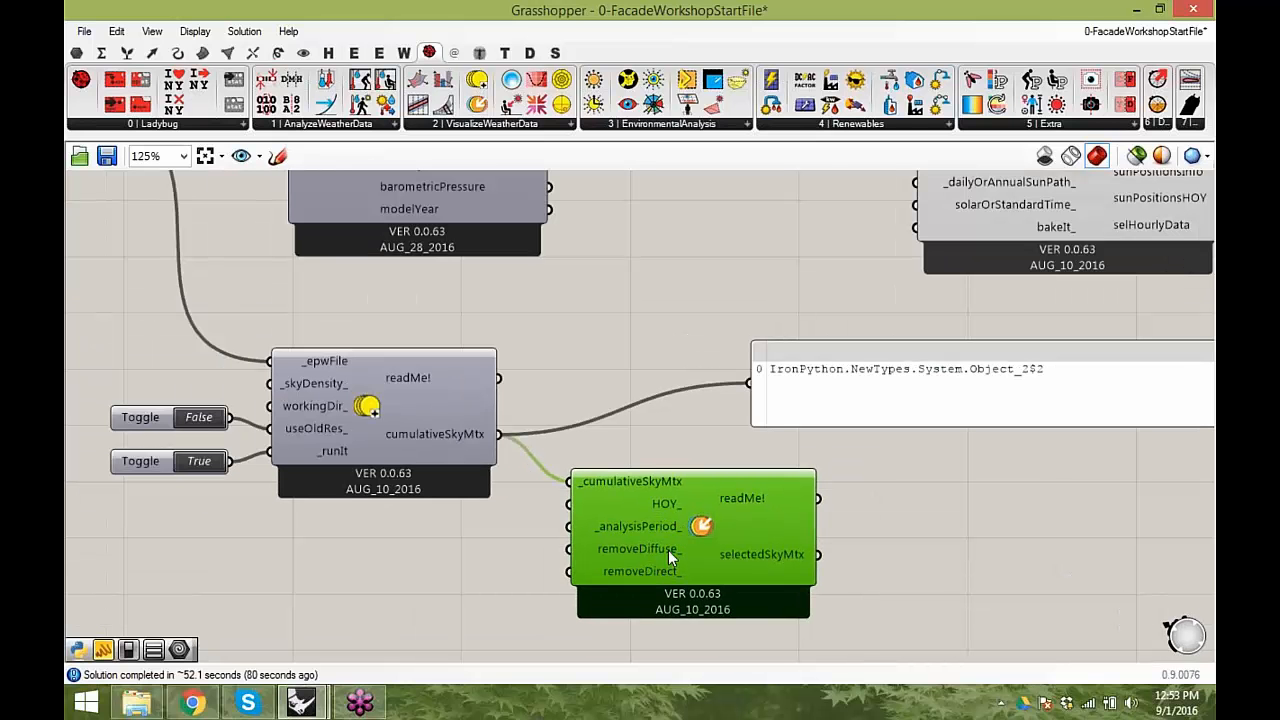
- Connect selectedSkyMtx to the panel, enlarge the panel and review its listed sky patch radiation values
left_click_drag(819, 555, 764, 396)
right_click_drag(1042, 498, 842, 412)
left_click_drag(962, 339, 967, 408)
left_click_drag(883, 371, 987, 414)
left_click_drag(1153, 458, 1133, 630)
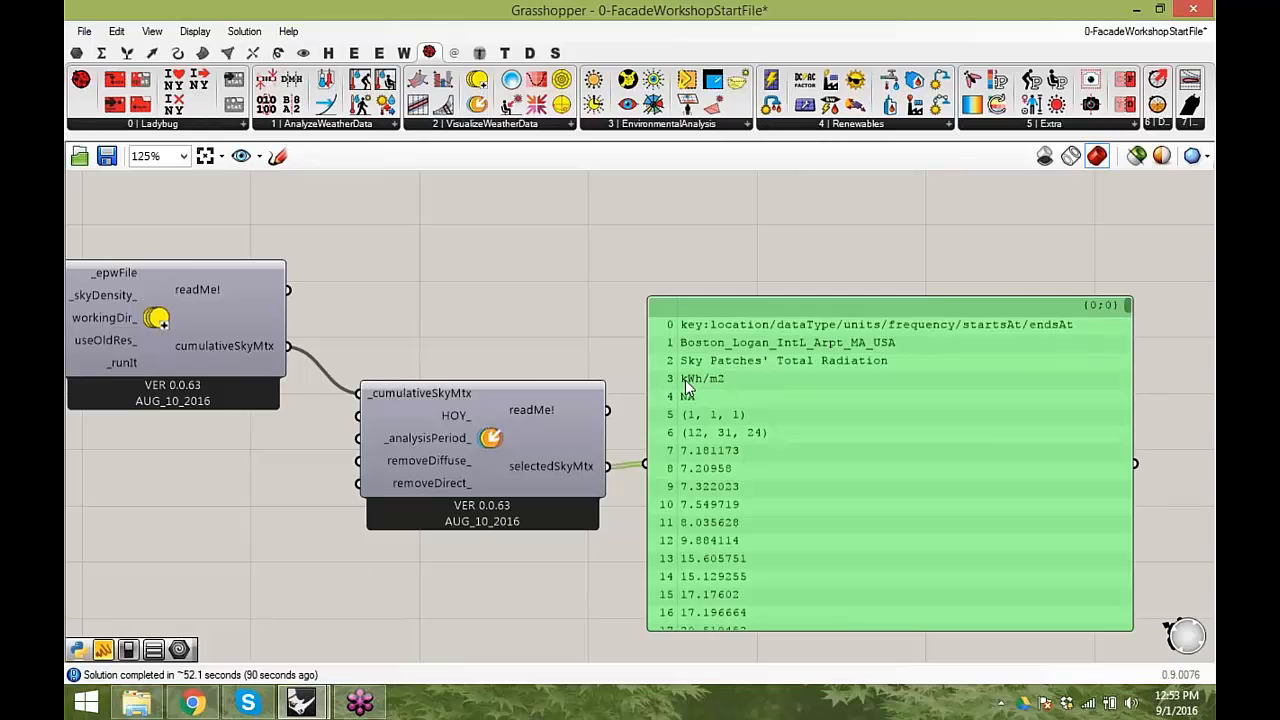
scroll(690, 386, "up", 1)
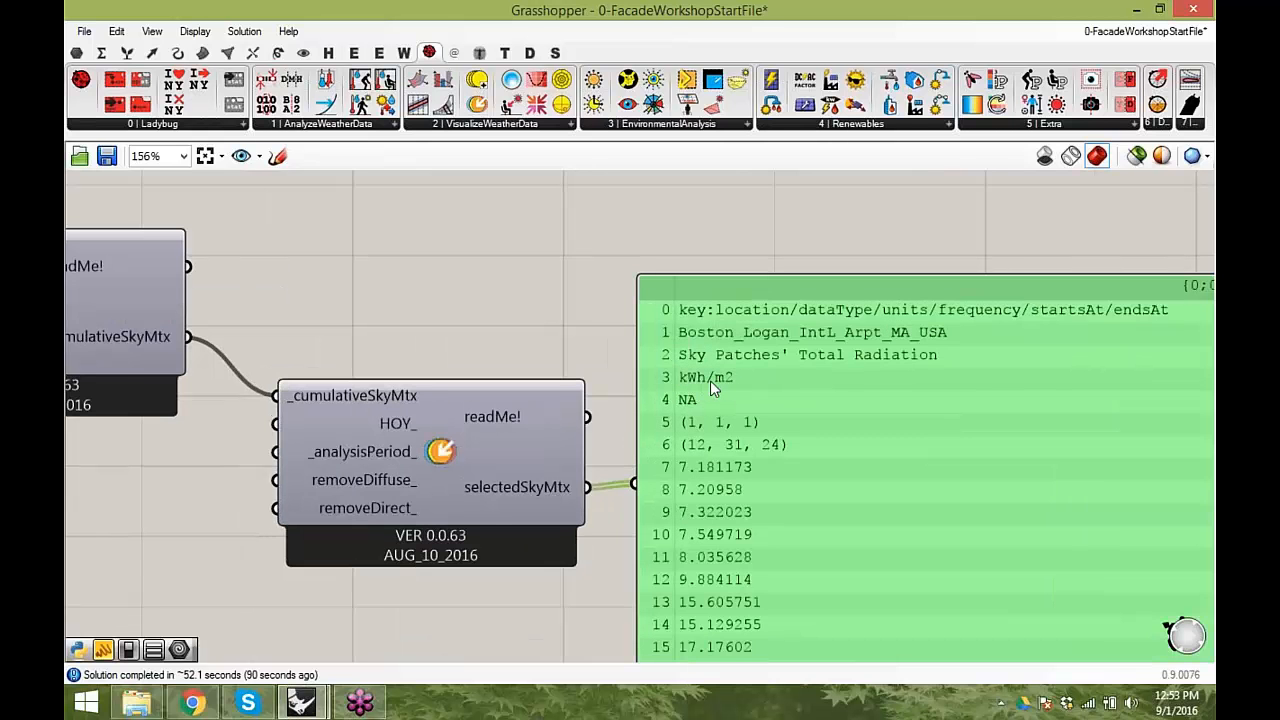
scroll(710, 387, "down", 1)
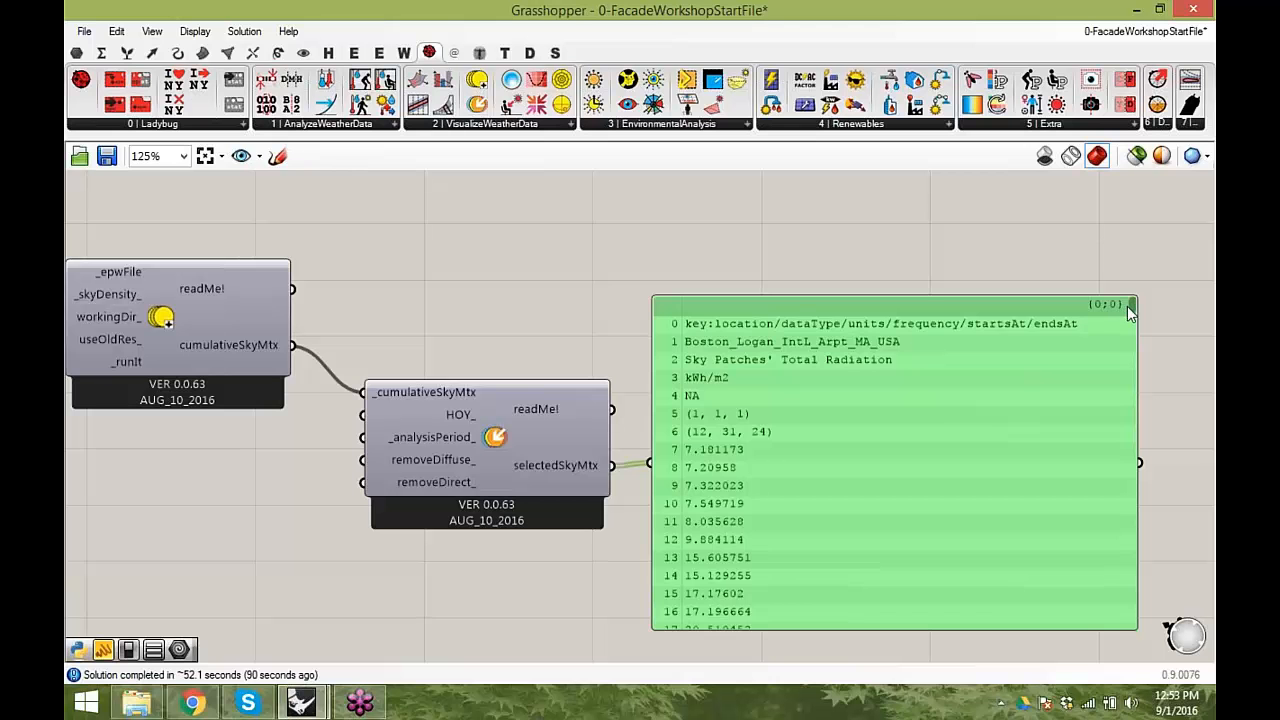
left_click_drag(1130, 306, 1137, 408)
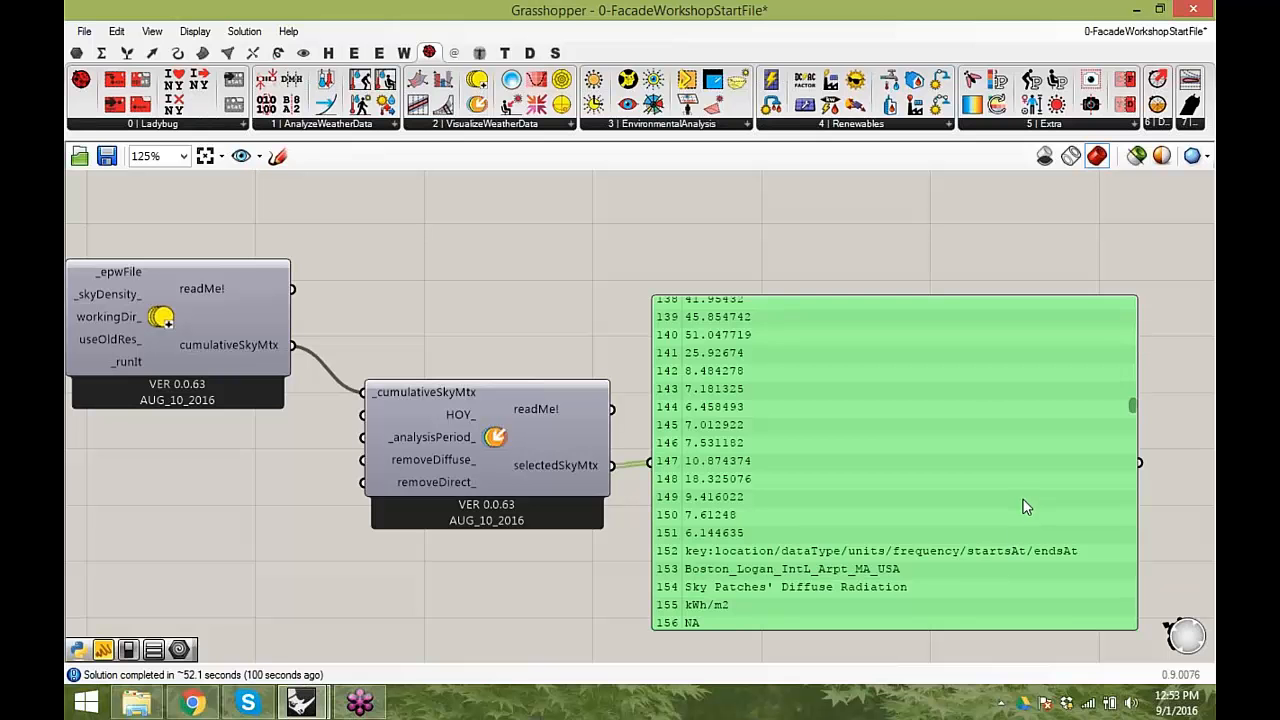
left_click_drag(1134, 406, 1123, 321)
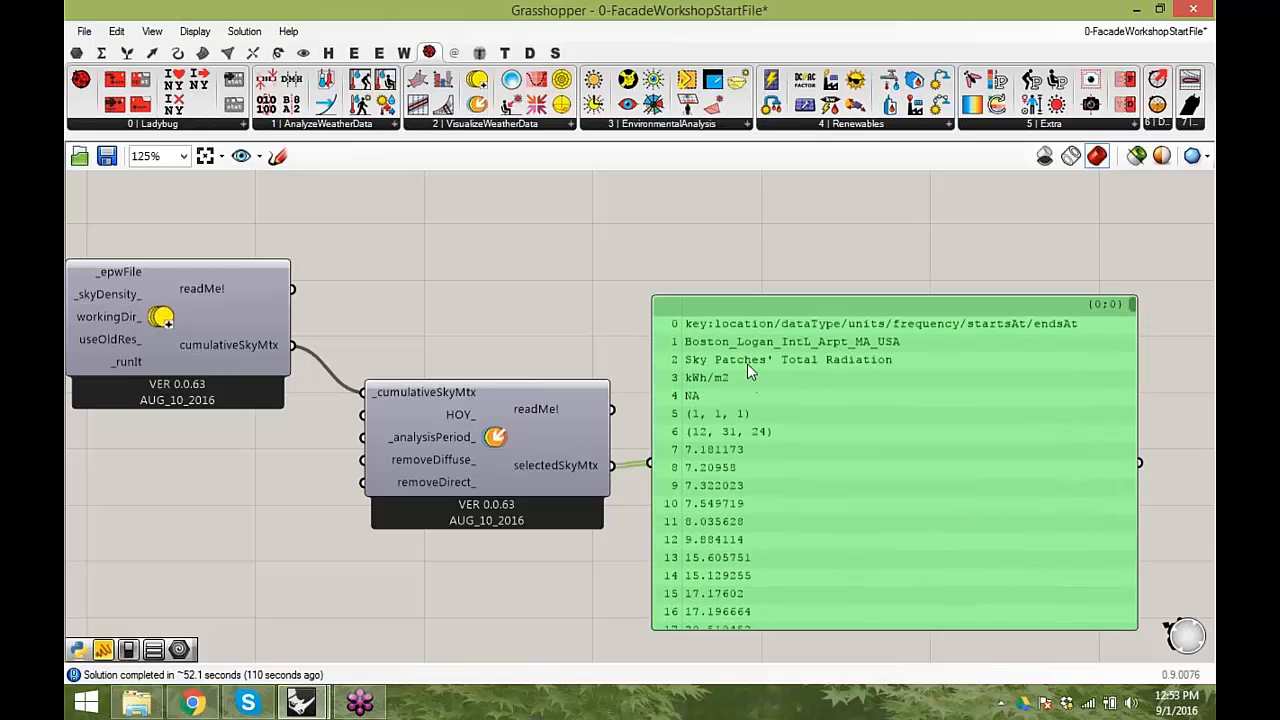
- Move selectSkyMtx closer to GenCumulativeSkyMtx and shift the panel farther away to make room between them
scroll(760, 385, "down", 3)
right_click_drag(873, 369, 839, 380)
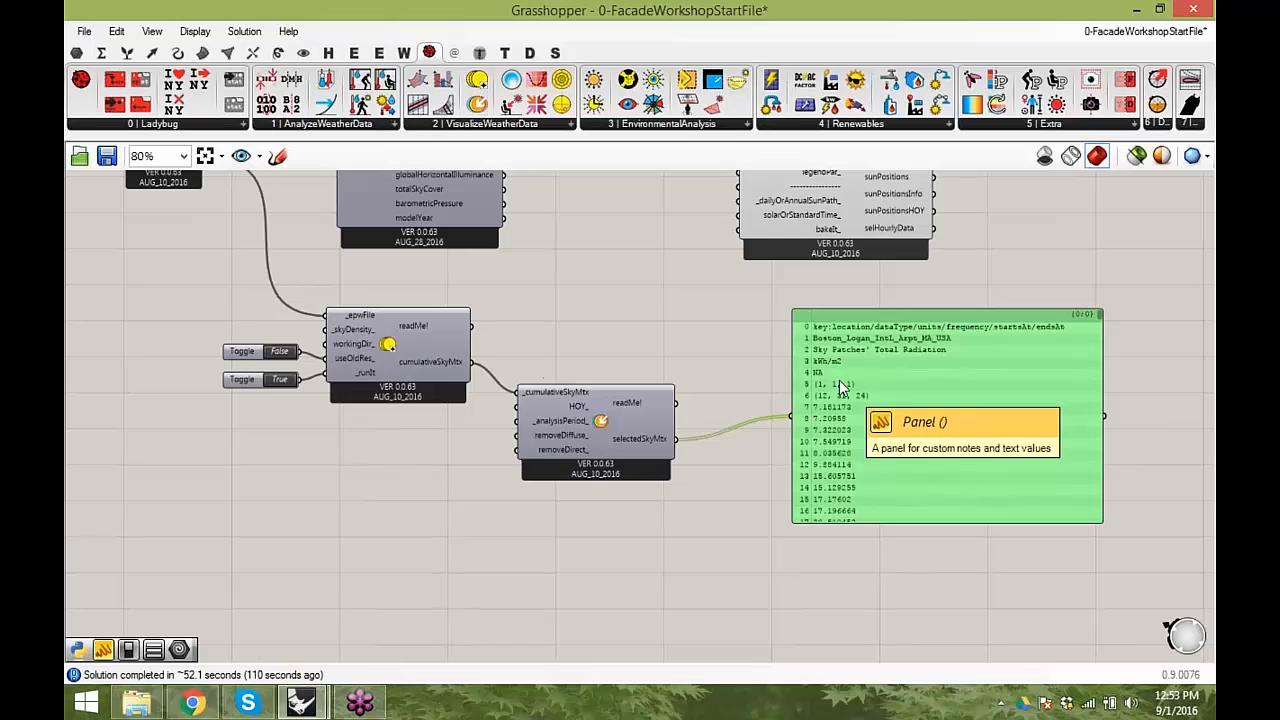
left_click_drag(625, 417, 610, 394)
left_click_drag(867, 429, 1020, 423)
left_click(748, 482)
right_click_drag(746, 480, 612, 505)
scroll(612, 505, "up", 1)
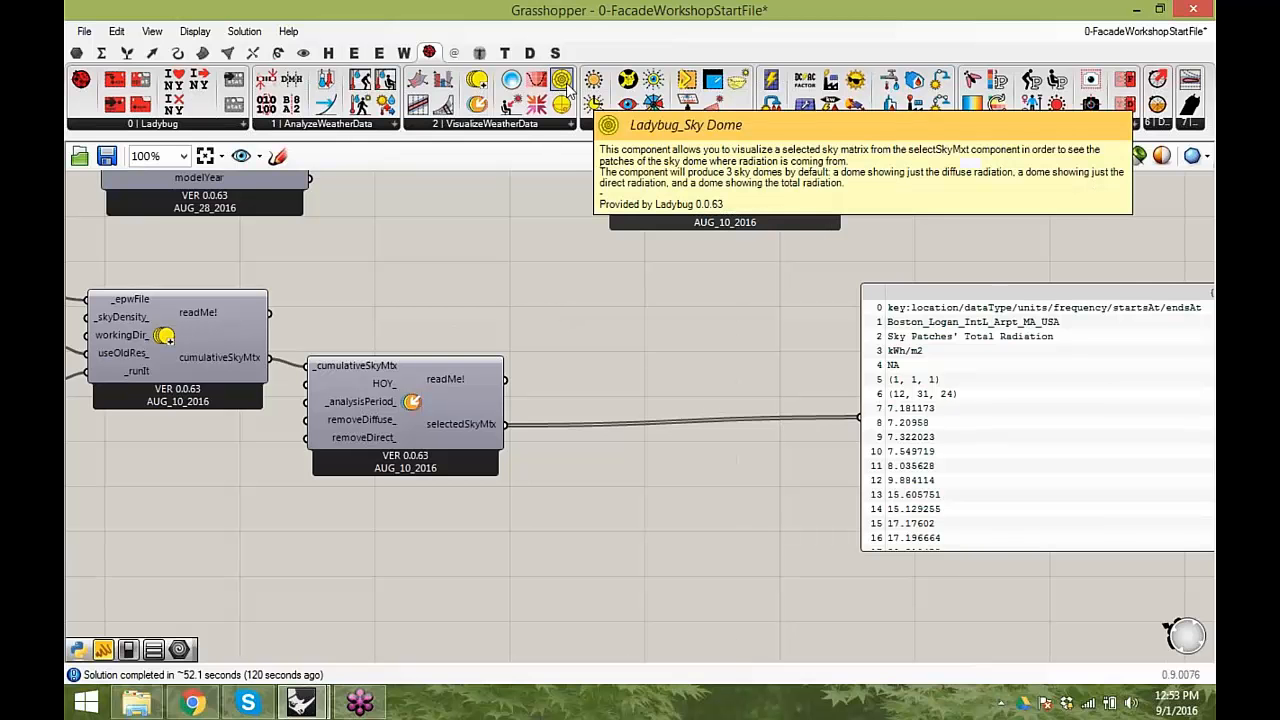
- Add a Ladybug Sky Dome component and connect selectedSkyMtx to its _selectedSkyMtx input
left_click_drag(566, 86, 707, 535)
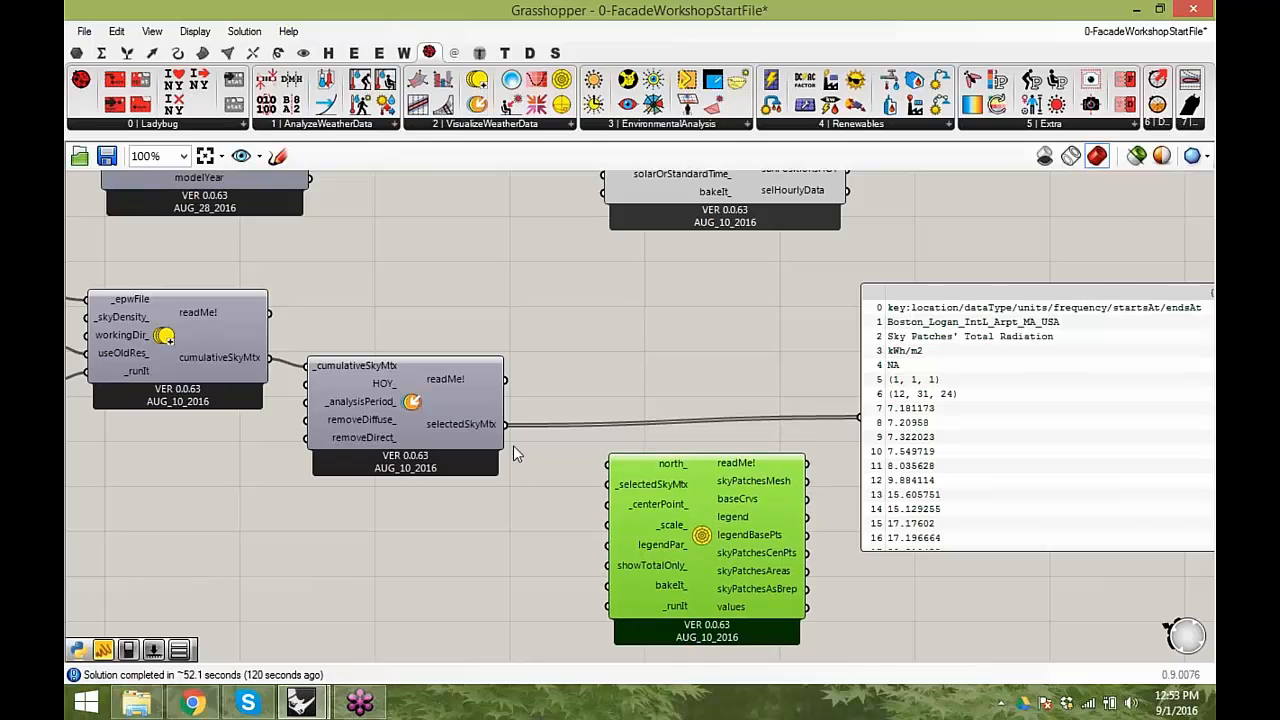
left_click_drag(510, 430, 624, 496)
right_click_drag(702, 527, 732, 440)
left_click_drag(732, 440, 727, 462)
- Add a Boolean toggle, connect it to the Sky Dome's _runIt input and set it to True
double_click(577, 561)
type("bool")
left_click(584, 517)
left_click_drag(573, 560, 624, 541)
double_click(585, 548)
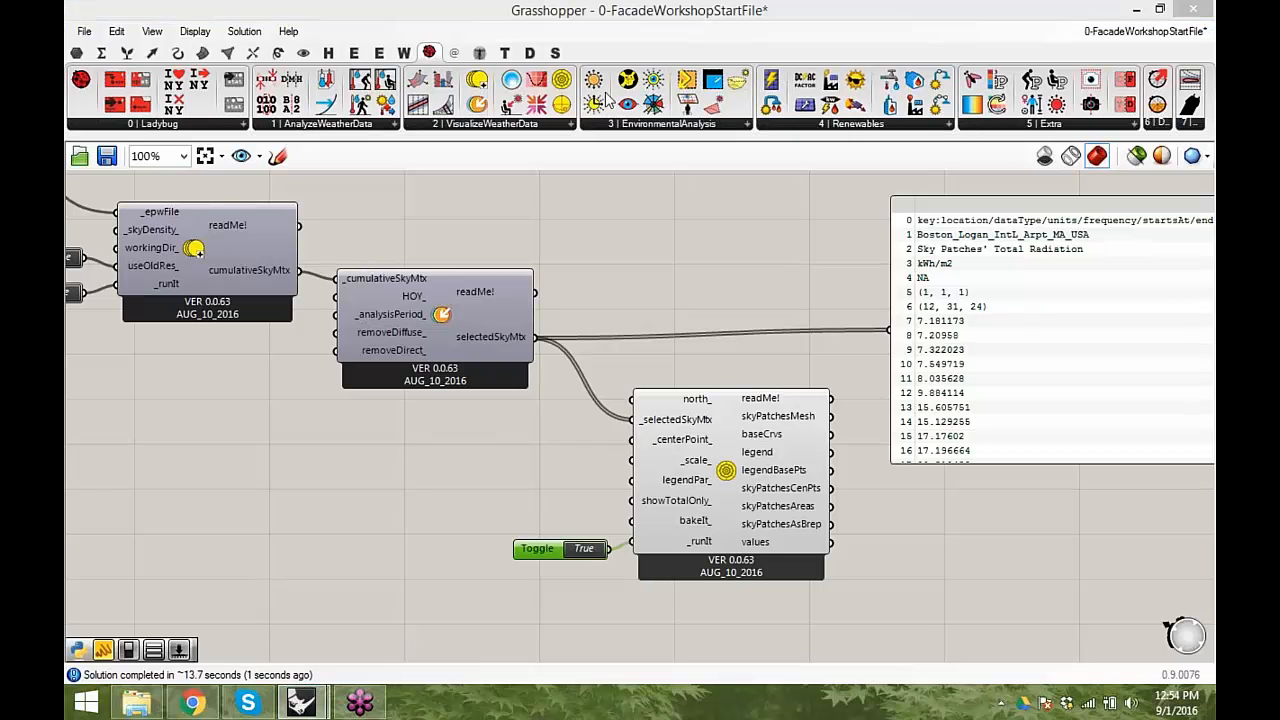
- Arrange the Grasshopper window beside the Rhino viewport so that the canvas and the whole model are both visible
left_click_drag(590, 18, 1212, 40)
mouse_move(495, 14)
left_mouse_down()
mouse_move(493, 46)
mouse_move(490, 2)
left_mouse_up()
right_click_drag(460, 300, 475, 380)
right_click_drag(988, 364, 918, 385)
right_click_drag(318, 390, 314, 334)
scroll(316, 333, "down", 5)
scroll(314, 328, "down", 2)
- Select all the site context geometry in the Perspective view and hide it
left_click_drag(515, 440, 170, 213)
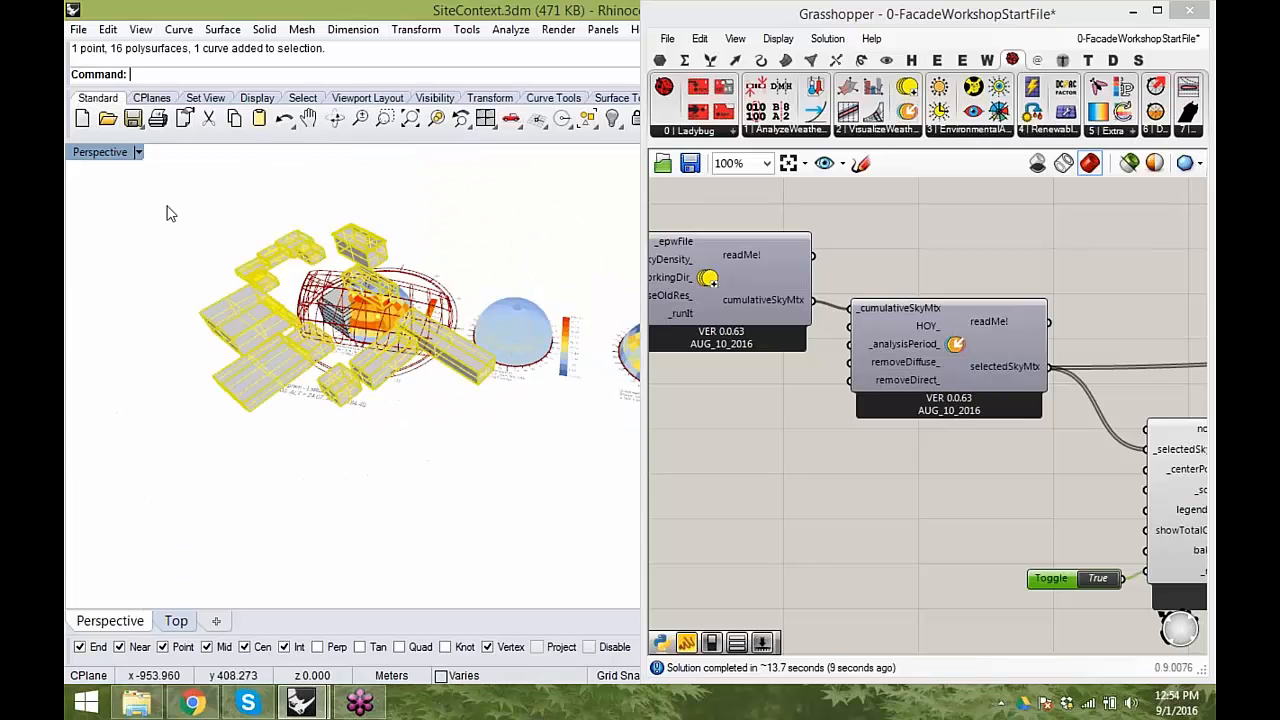
type("Hide")
key("Return")
- Turn off the preview of the building massing geometry on the Grasshopper canvas
right_click_drag(768, 452, 865, 315)
scroll(865, 315, "down", 3)
right_click_drag(765, 628, 845, 506)
right_click_drag(838, 638, 840, 481)
left_click_drag(835, 581, 787, 442)
right_click(833, 420)
left_click(915, 355)
left_click(895, 370)
left_click(540, 402)
- Examine the total radiation sky dome, its legend and the surrounding sun path from several angles
scroll(365, 315, "up", 10)
right_click_drag(376, 391, 385, 440)
scroll(348, 391, "down", 3)
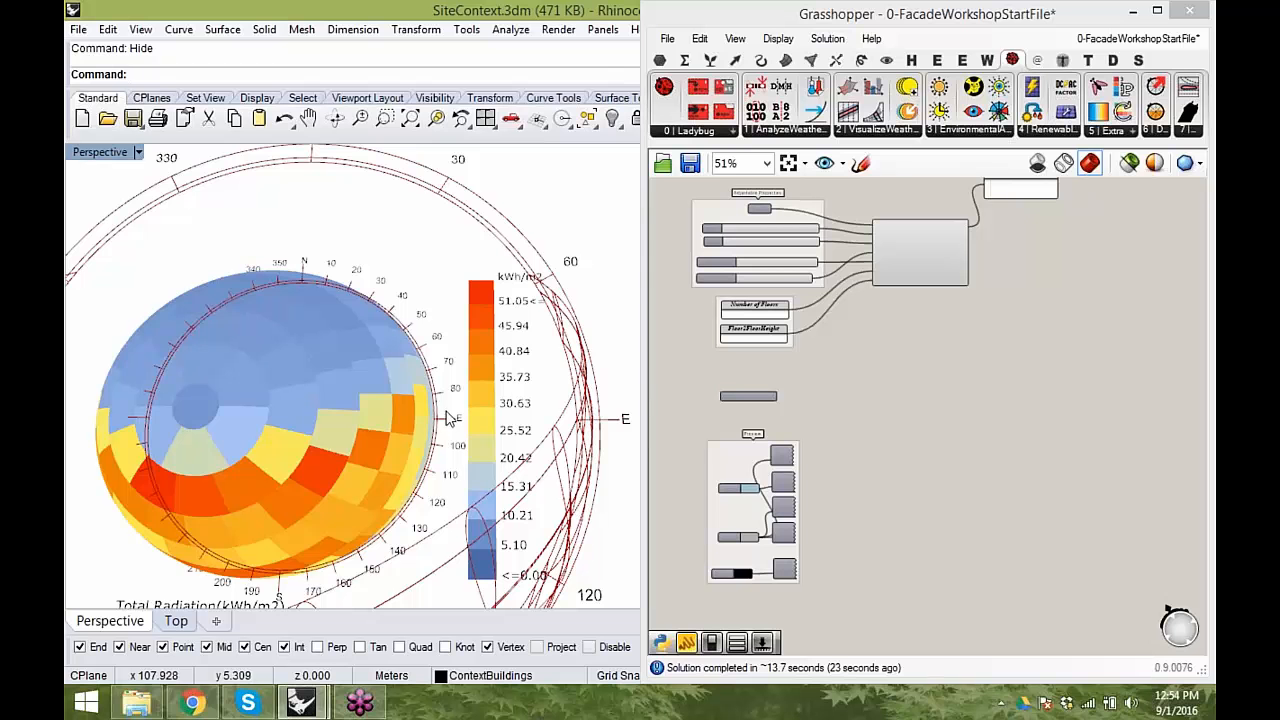
right_click_drag(385, 440, 296, 212)
scroll(296, 212, "up", 6)
right_click_drag(318, 278, 367, 255)
scroll(357, 310, "down", 7)
scroll(378, 297, "down", 2)
right_click_drag(1016, 406, 864, 449)
right_click_drag(965, 352, 868, 473)
scroll(887, 464, "down", 2)
scroll(860, 400, "up", 5)
scroll(424, 380, "up", 1)
left_click(424, 380)
right_click_drag(424, 380, 432, 556)
scroll(480, 366, "up", 5)
scroll(455, 485, "down", 5)
right_click_drag(437, 400, 423, 288)
- Add a panel with the value 2 and connect it to the Sky Dome's _scale_ input
right_click_drag(954, 555, 829, 419)
scroll(904, 415, "up", 1)
double_click(812, 362)
type("\"2")
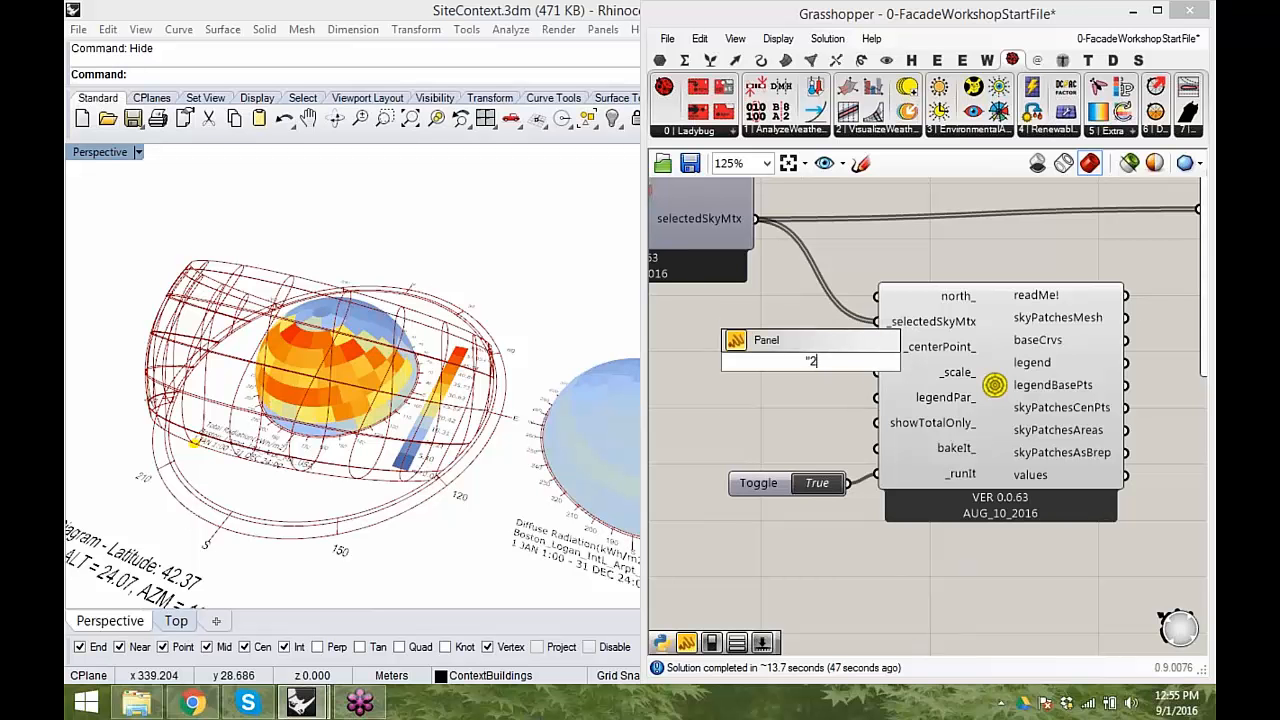
key("Return")
left_click_drag(896, 413, 774, 337)
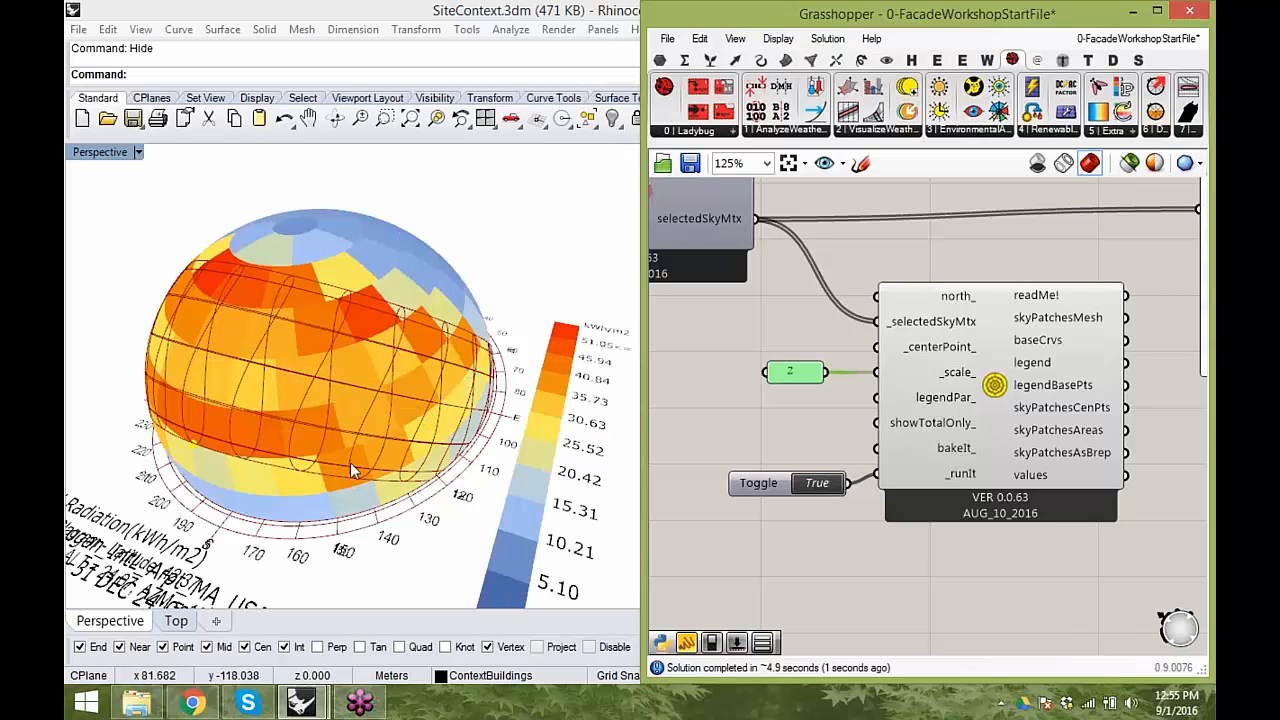
- Turn off the preview of the sunPath component so that only the sky domes are displayed
scroll(470, 385, "down", 5)
right_click_drag(455, 388, 540, 365)
scroll(501, 360, "up", 5)
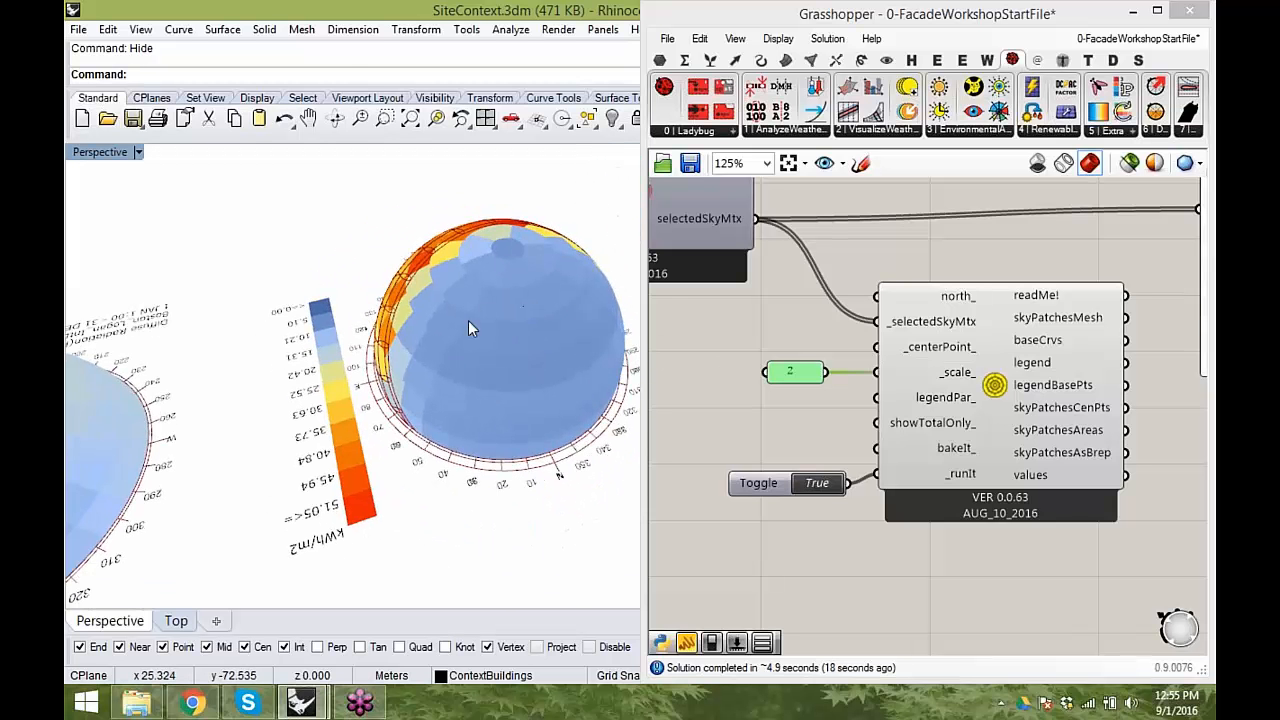
right_click_drag(559, 474, 300, 440)
scroll(960, 483, "down", 4)
right_click_drag(960, 483, 899, 570)
left_click(872, 300)
right_click(1023, 304)
left_click(1071, 350)
- Compare the total and diffuse radiation sky domes with the radiation outputs of the imported weather data
right_click_drag(301, 382, 420, 350)
right_click_drag(445, 430, 432, 325, "shift")
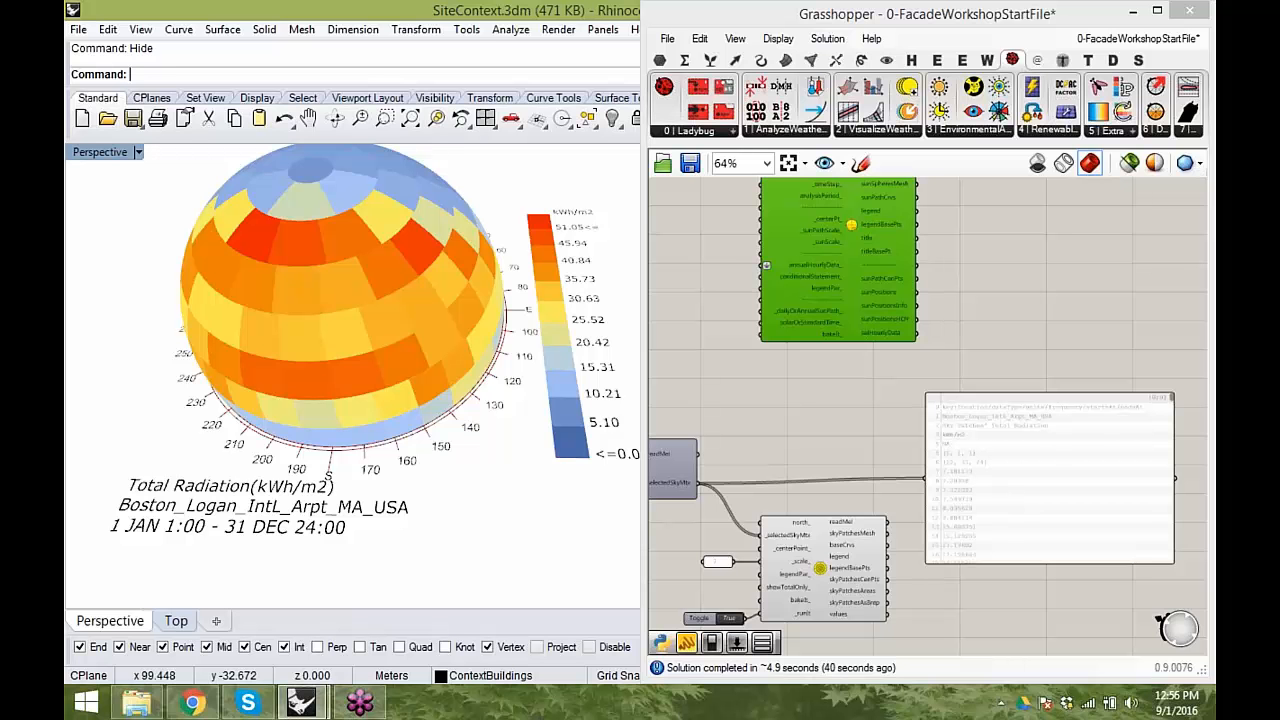
right_click_drag(432, 325, 491, 433)
scroll(490, 431, "down", 2)
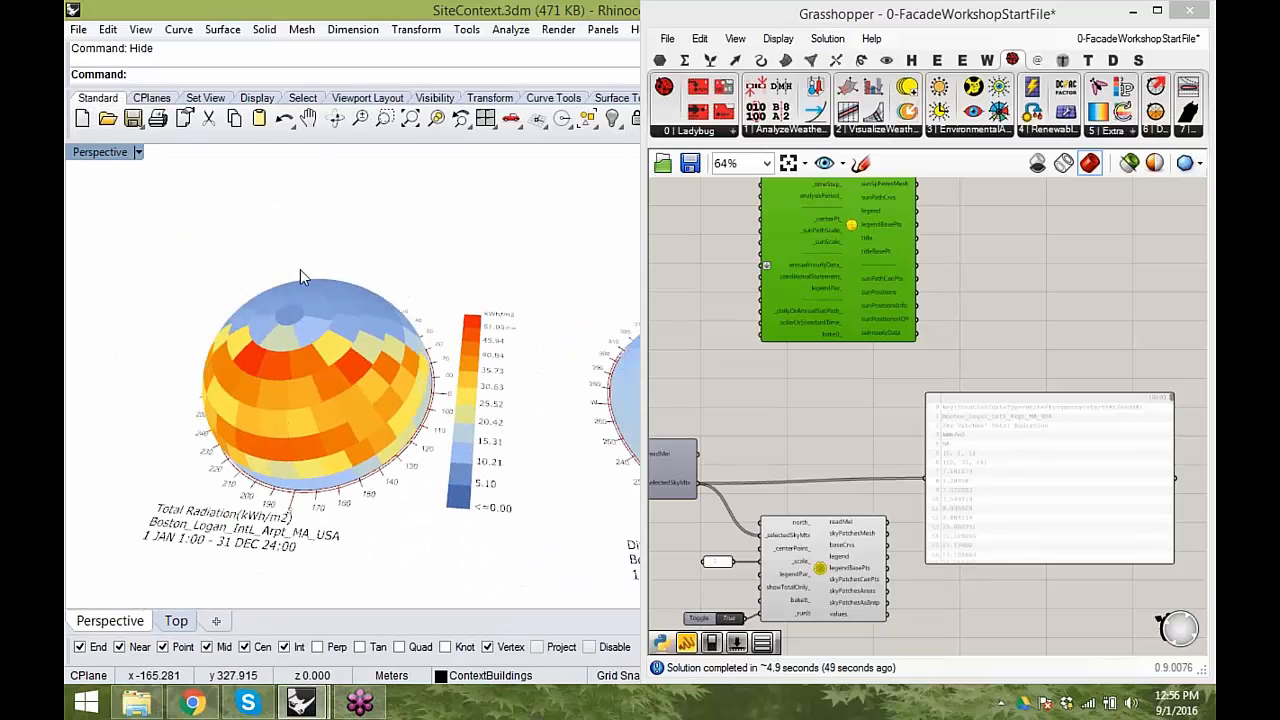
right_click_drag(500, 447, 238, 399, "shift")
right_click_drag(590, 418, 499, 415, "shift")
right_click_drag(756, 414, 975, 434)
scroll(736, 338, "up", 2)
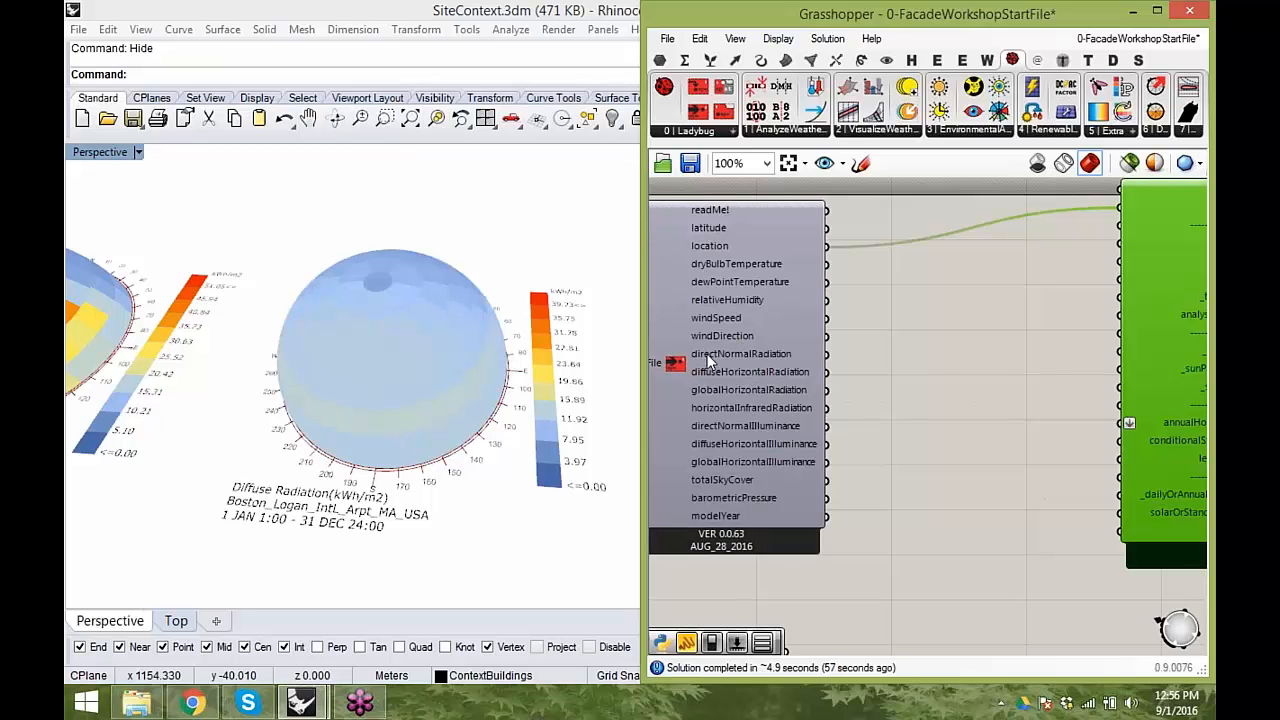
right_click_drag(362, 383, 493, 378)
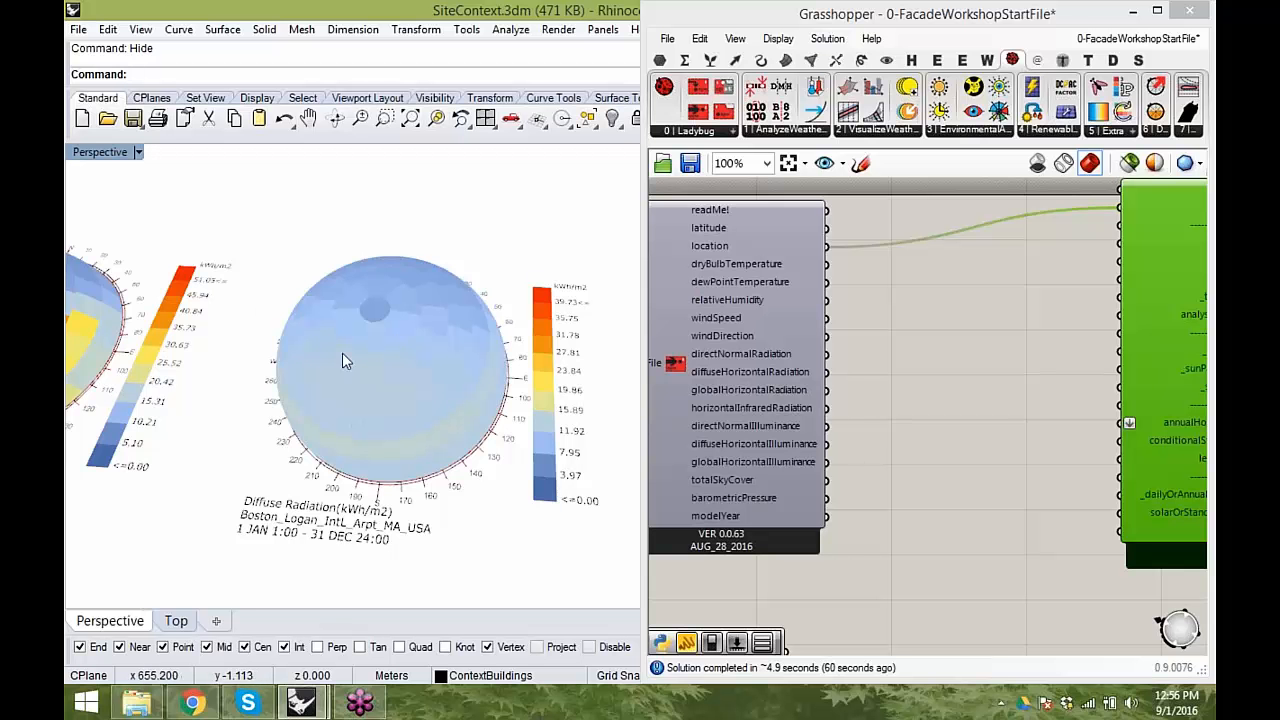
right_click_drag(420, 392, 110, 390)
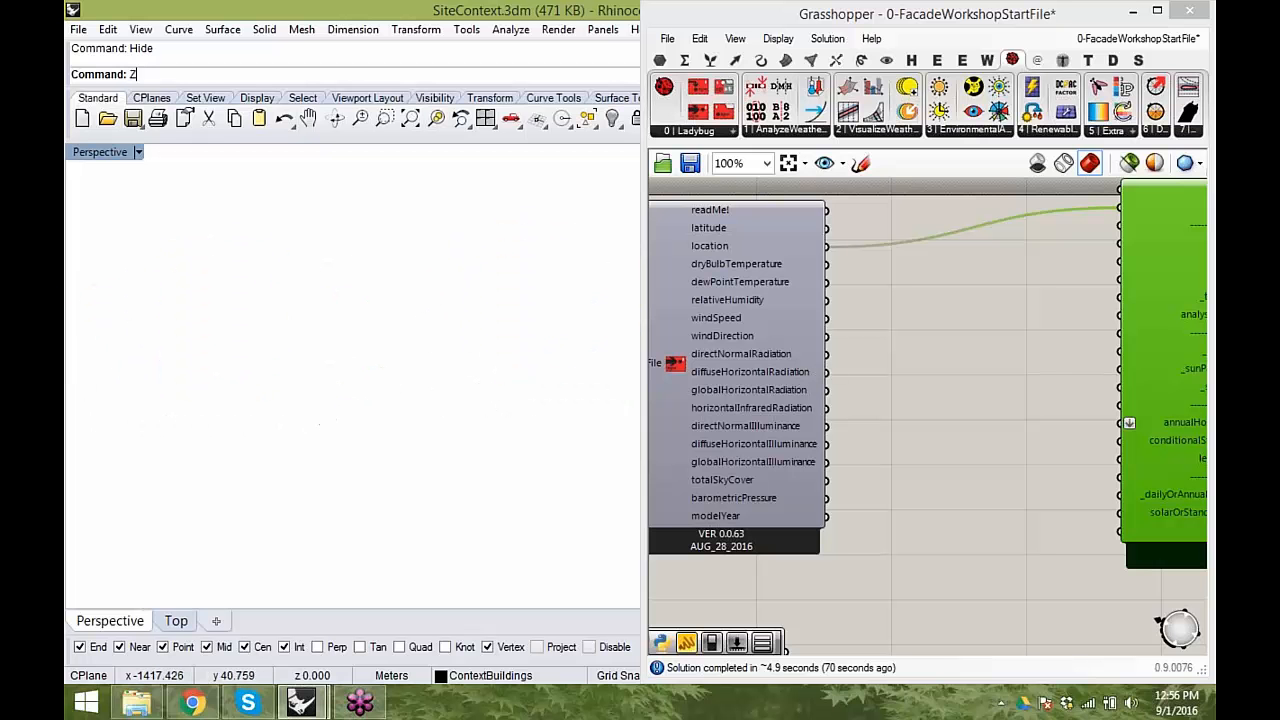
- Zoom the Perspective view to the extents of all displayed geometry
key("Return")
type("s")
key("Return")
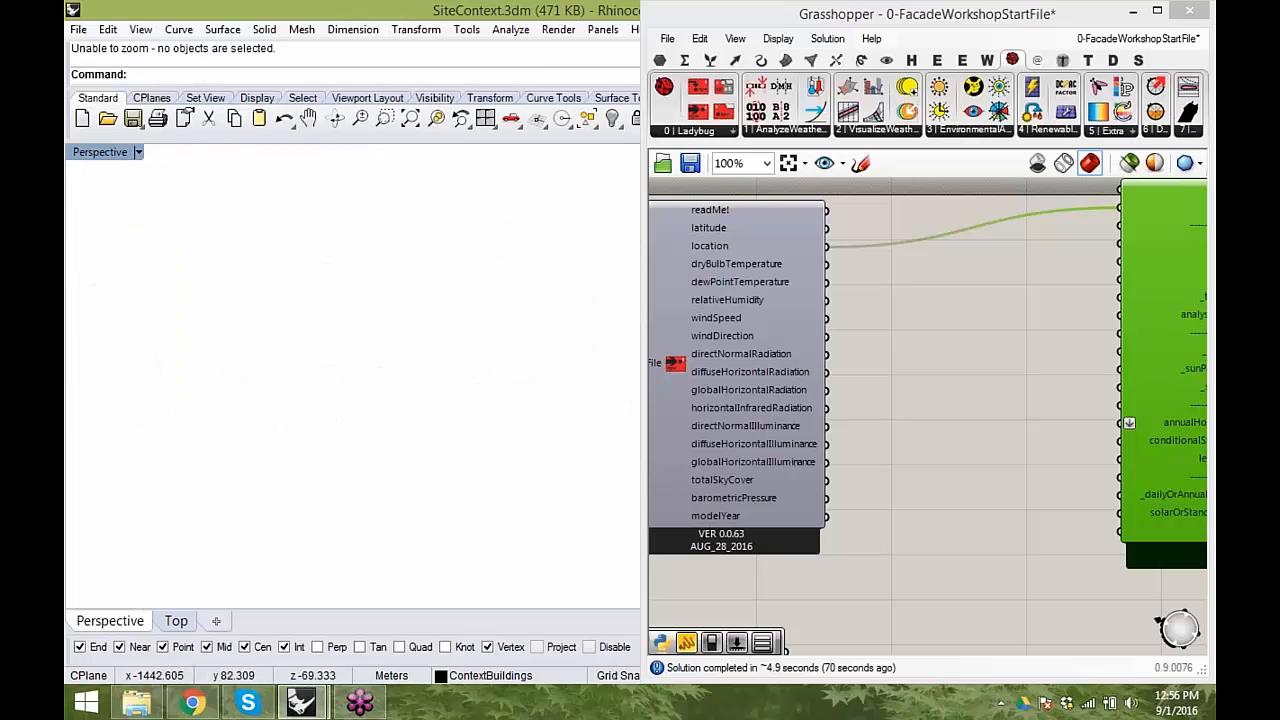
type("Zoom")
key("Return")
type("e")
key("Return")
- Inspect the sky domes at closer range together with the sky matrix components that generate them
scroll(380, 510, "up", 11)
right_click_drag(226, 474, 422, 434, "shift")
scroll(295, 440, "up", 4)
right_click_drag(297, 441, 316, 457)
right_click_drag(171, 468, 212, 352, "shift")
scroll(372, 412, "down", 8)
left_click(974, 483)
right_click_drag(965, 530, 751, 548)
scroll(854, 350, "down", 2)
mouse_move(946, 462)
right_mouse_down()
mouse_move(982, 440)
mouse_move(934, 475)
mouse_move(952, 502)
mouse_move(935, 454)
right_mouse_up()
right_click_drag(304, 412, 368, 440)
- Move the Sky Dome component with its scale panel and toggle farther below selectSkyMtx
right_click_drag(917, 503, 950, 382)
right_click_drag(938, 521, 930, 537)
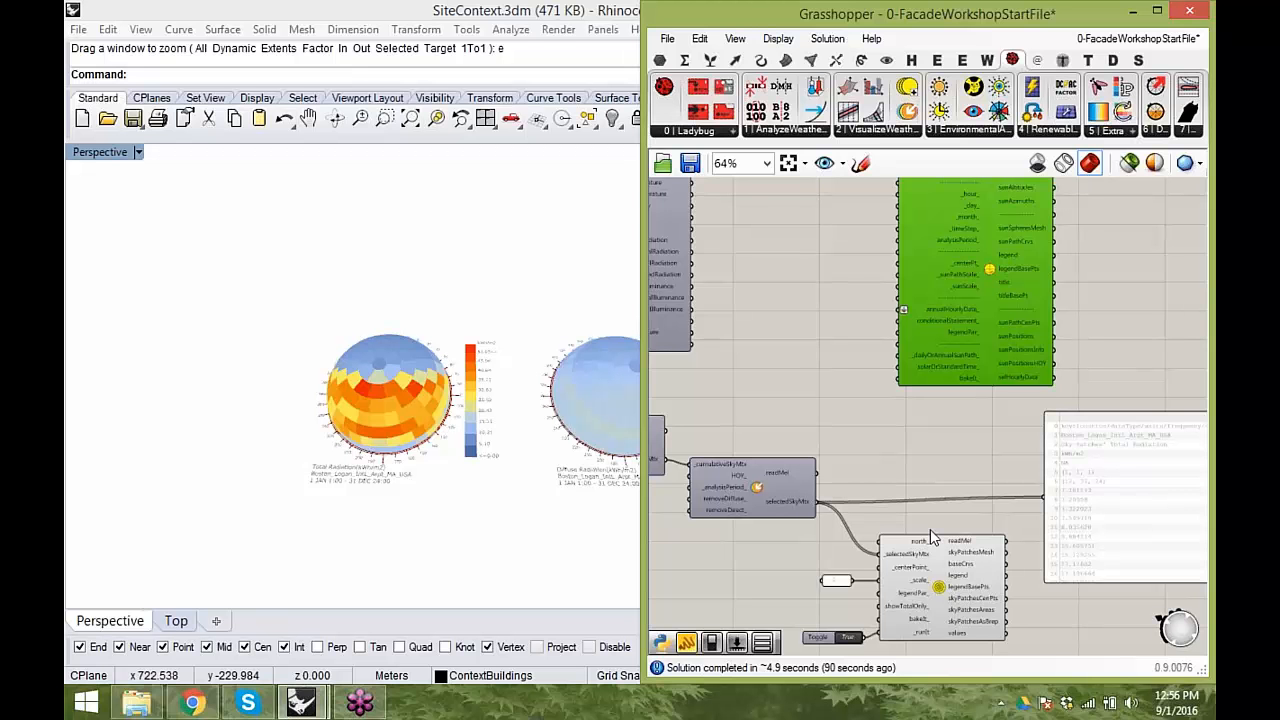
right_click_drag(930, 537, 938, 445)
scroll(966, 447, "up", 1)
left_click_drag(991, 560, 772, 404)
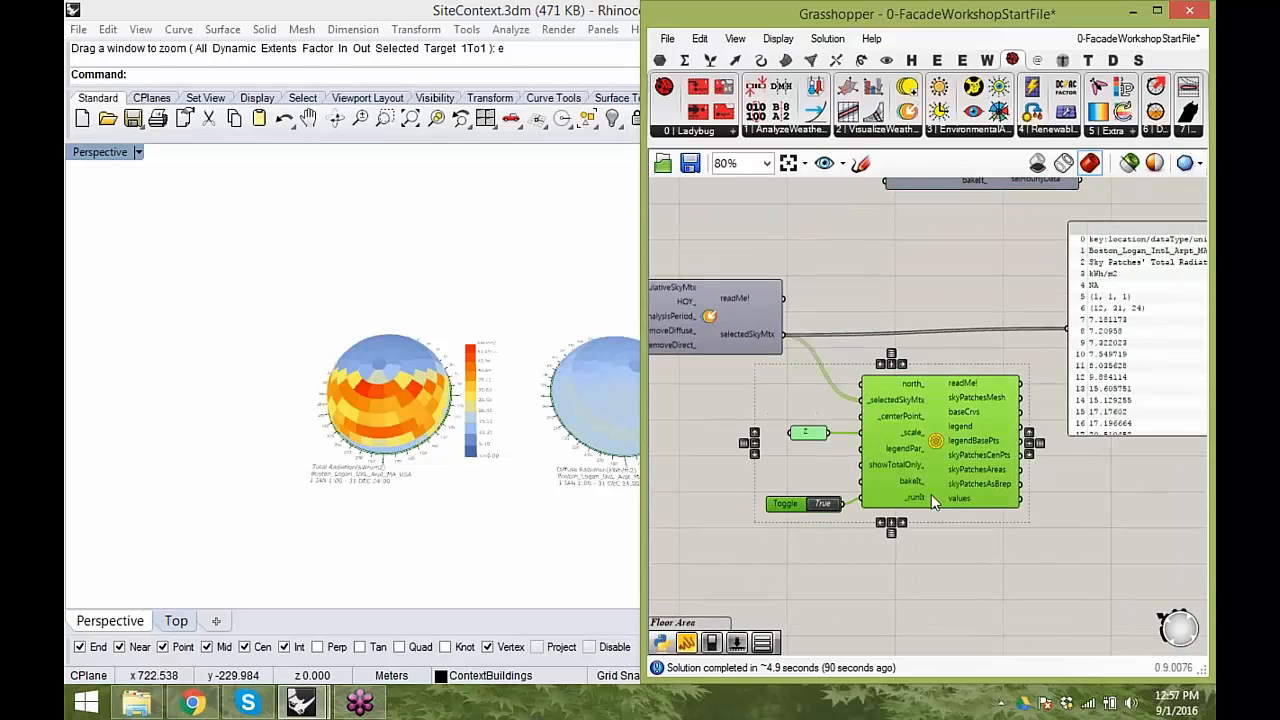
right_click_drag(932, 493, 901, 527)
left_click_drag(910, 504, 951, 569)
- Set the Sky Dome's _runIt toggle to False
right_click_drag(1063, 428, 1035, 438)
right_click_drag(850, 437, 849, 309)
left_click(849, 312)
left_click(802, 482)
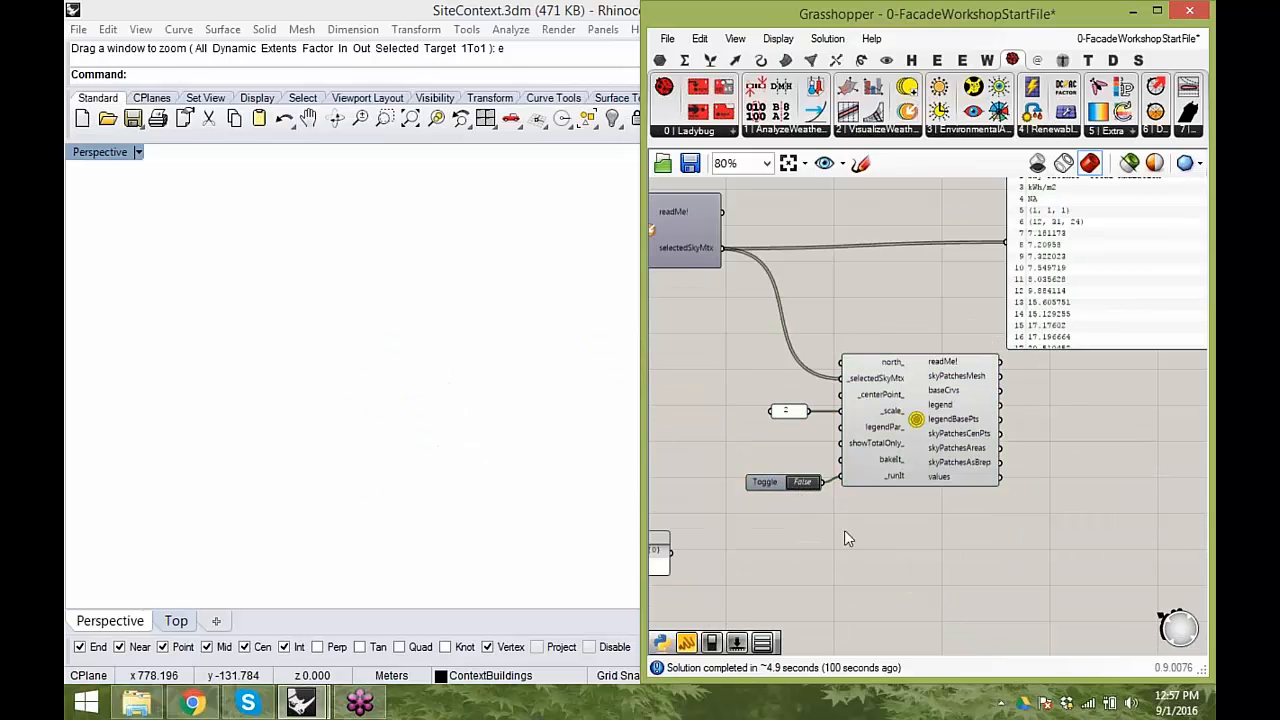
- Delete the panel listing the selectedSkyMtx values
right_click_drag(933, 479, 919, 552)
right_click_drag(1096, 403, 1074, 508)
left_click(1079, 456)
key("Delete")
- Show all the hidden site context geometry again in Rhino
left_click(393, 479)
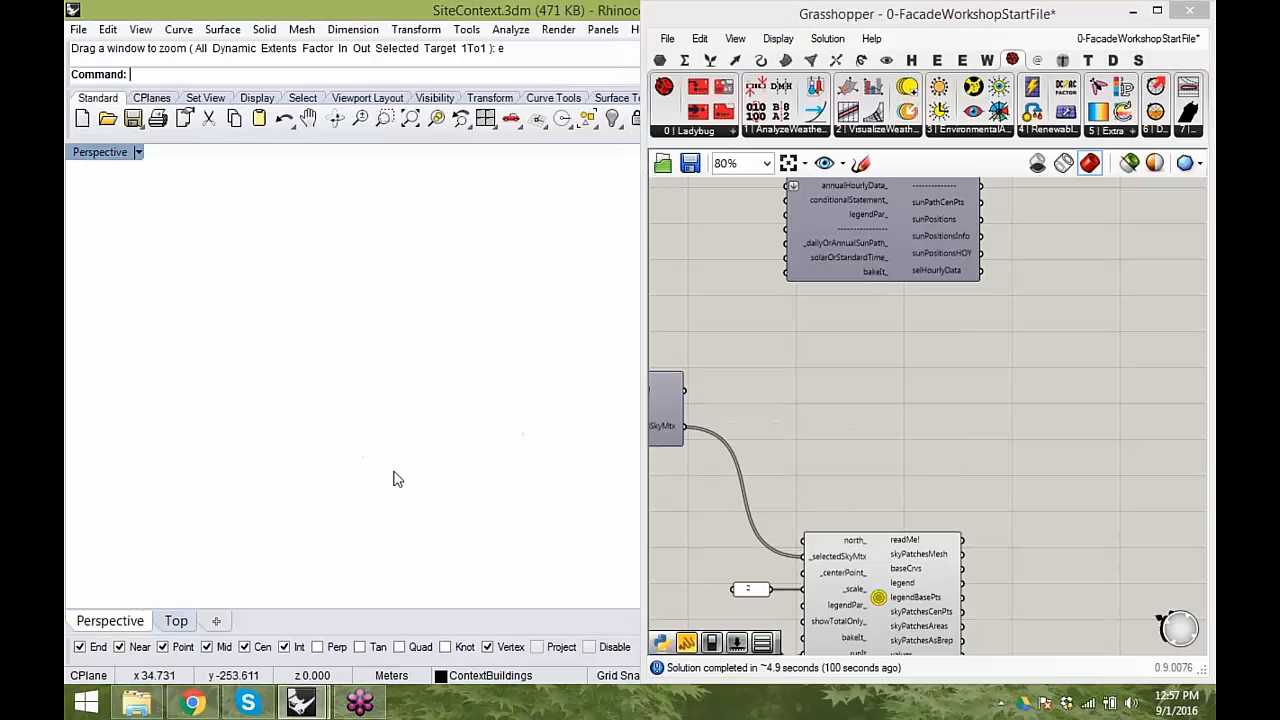
type("Show")
key("Return")
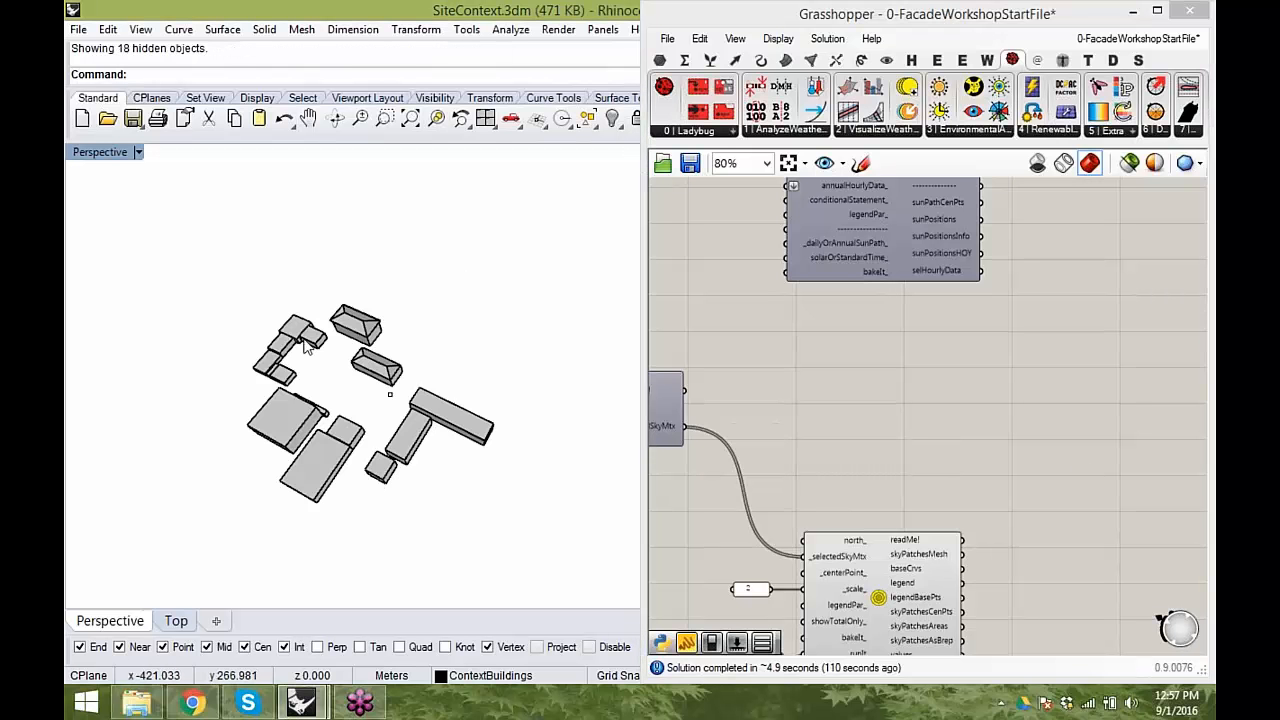
- Examine the site context buildings from closer angles in the perspective view
scroll(381, 454, "up", 6)
right_click_drag(383, 456, 340, 338)
scroll(340, 336, "up", 5)
right_click_drag(400, 391, 471, 385)
right_click_drag(992, 501, 1150, 454)
mouse_move(487, 411)
right_mouse_down()
mouse_move(529, 451)
mouse_move(500, 415)
right_mouse_up()
left_click_drag(814, 387, 829, 381)
mouse_move(877, 513)
right_mouse_down()
mouse_move(857, 467)
mouse_move(886, 501)
right_mouse_up()
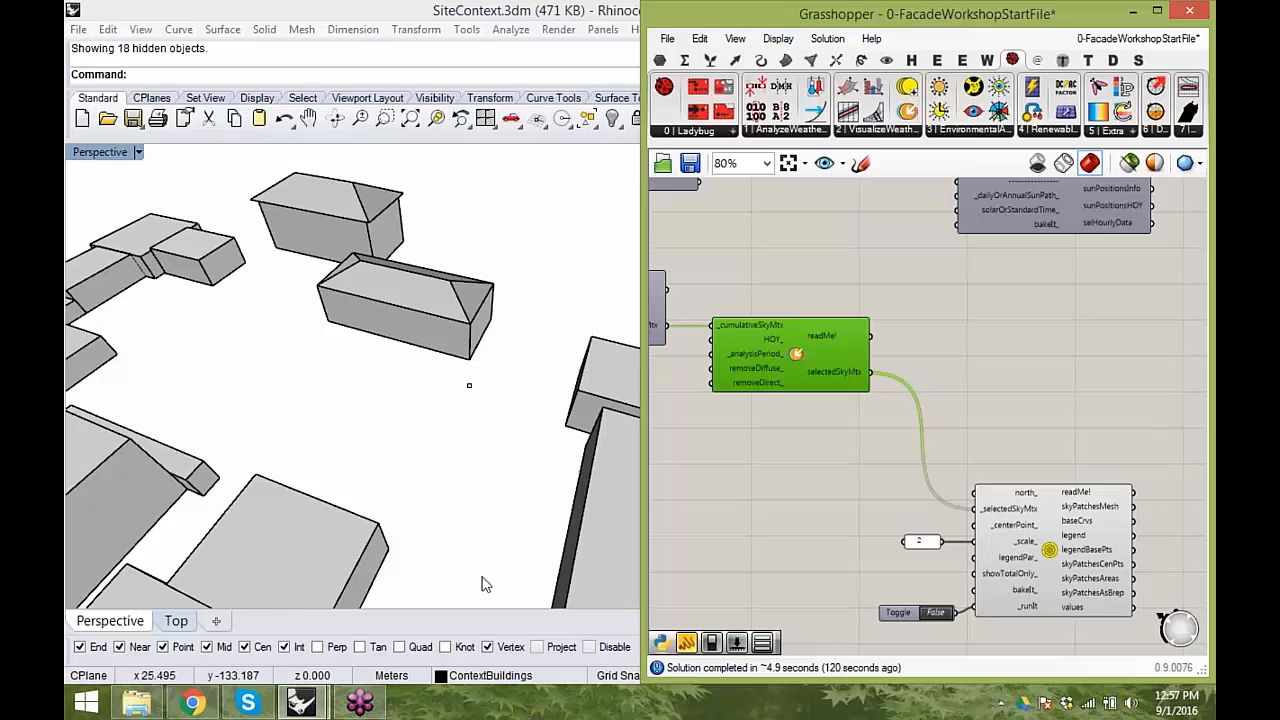
right_click_drag(470, 508, 490, 450)
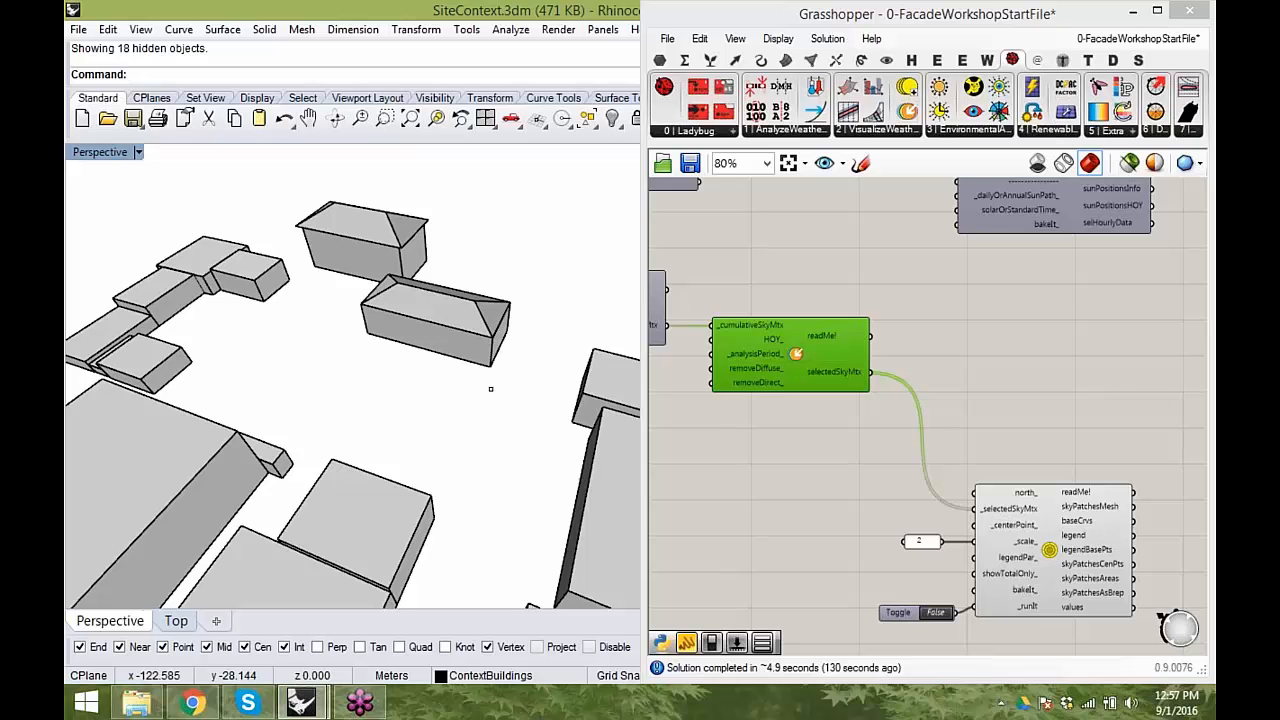
- Maximize the Grasshopper window and add a Ladybug Radiation Rose component beside selectSkyMtx
right_click_drag(905, 455, 839, 465)
double_click(925, 20)
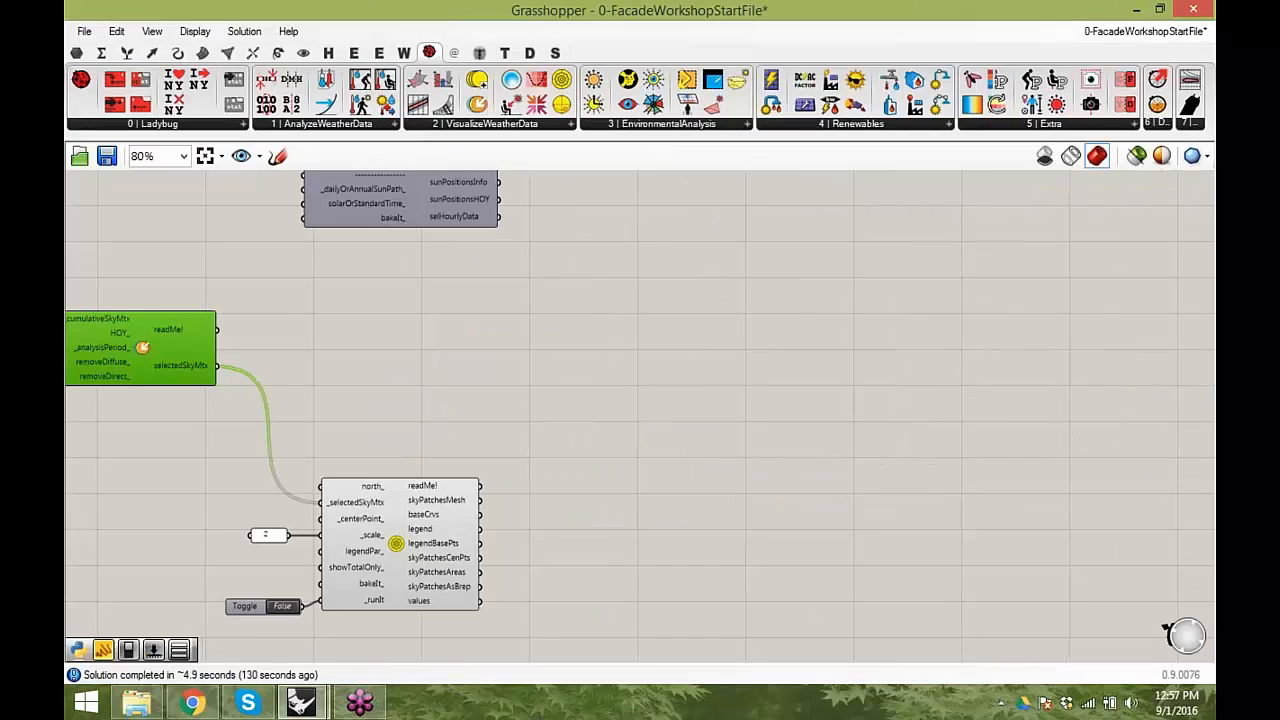
right_click_drag(820, 400, 838, 406)
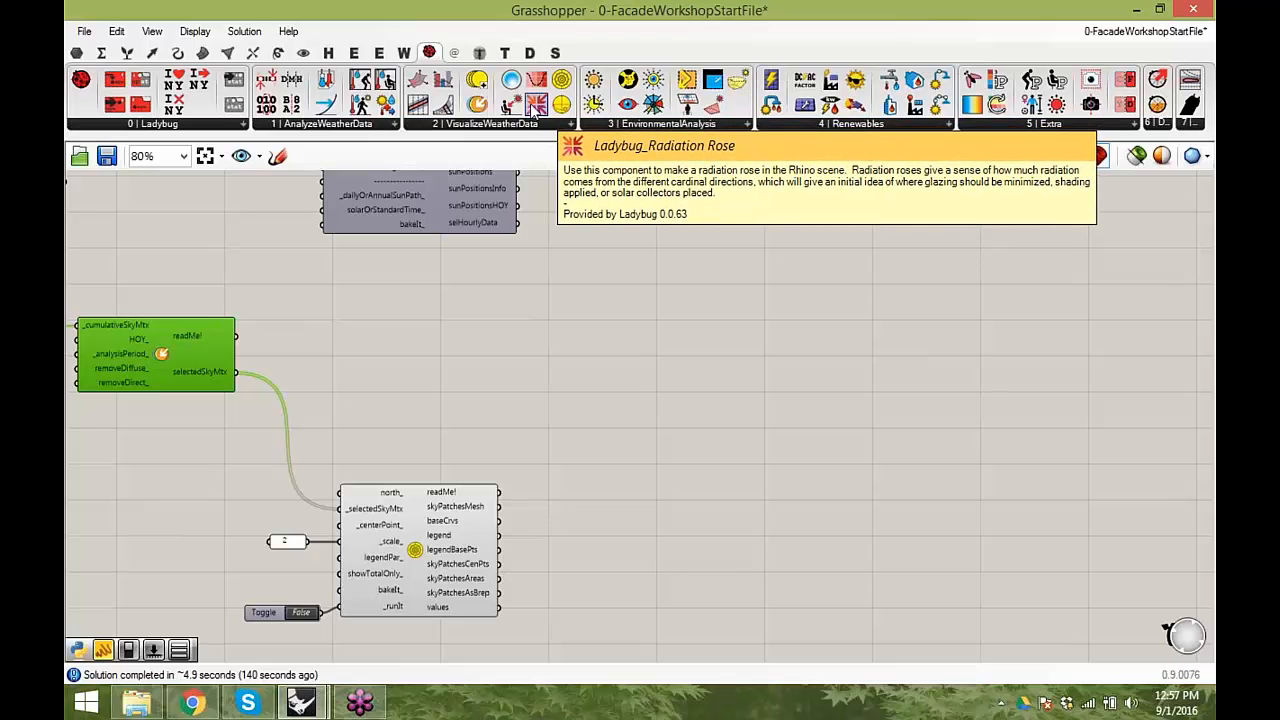
left_click_drag(533, 106, 417, 371)
right_click_drag(417, 371, 538, 311)
- Move the Sky Dome component and its inputs farther down to make room for the Radiation Rose
left_click_drag(669, 591, 410, 438)
left_click_drag(509, 472, 519, 531)
left_click(443, 405)
scroll(443, 401, "up", 1)
right_click_drag(420, 468, 438, 490)
left_click_drag(558, 358, 591, 362)
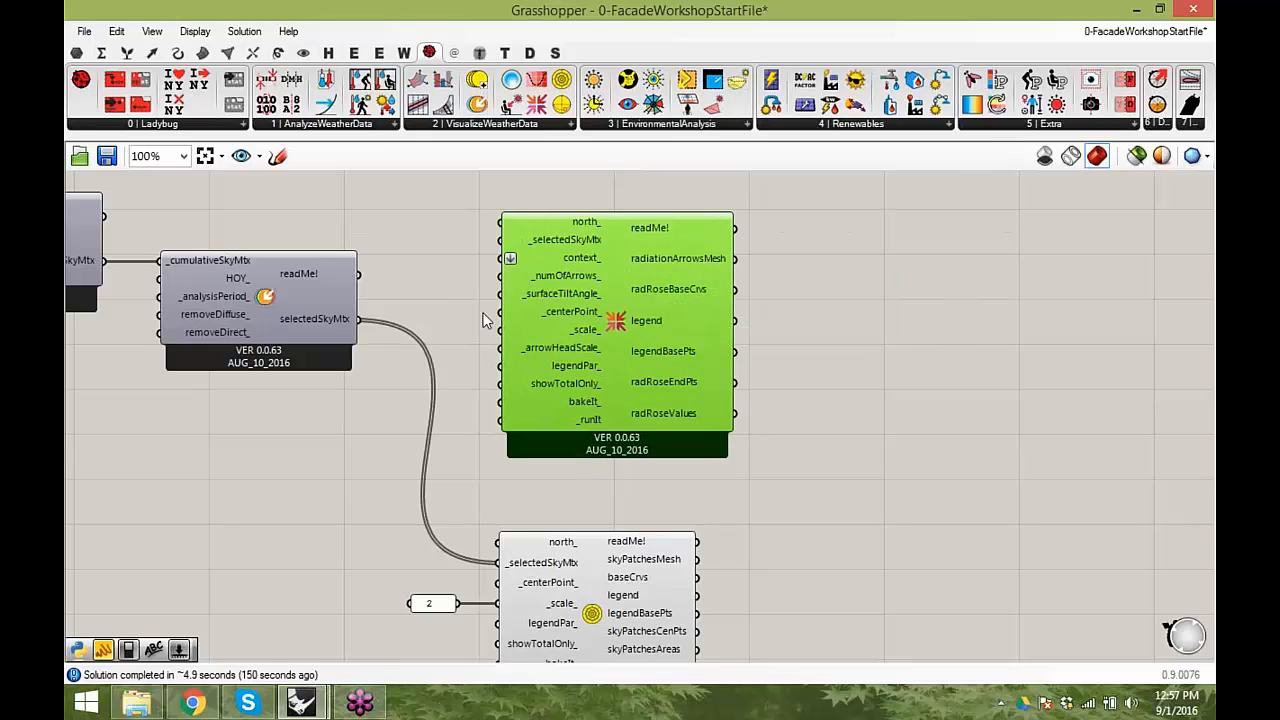
- Connect the selectedSkyMtx output to the Radiation Rose's _selectedSkyMtx input
right_click_drag(483, 320, 531, 308)
left_click_drag(434, 304, 570, 224)
scroll(759, 310, "up", 2)
right_click_drag(701, 397, 701, 457)
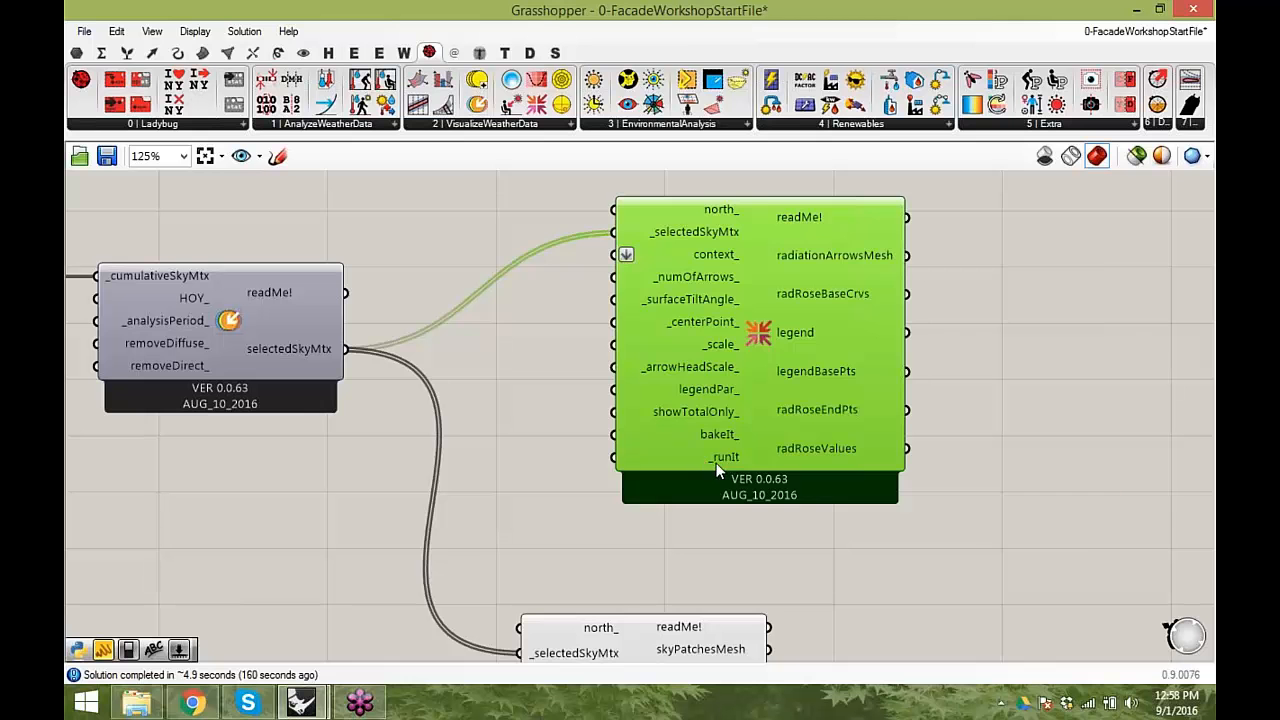
- Add a Boolean Toggle set to True and connect it to the Radiation Rose's _runIt input
double_click(538, 465)
type("boo")
left_click(557, 432)
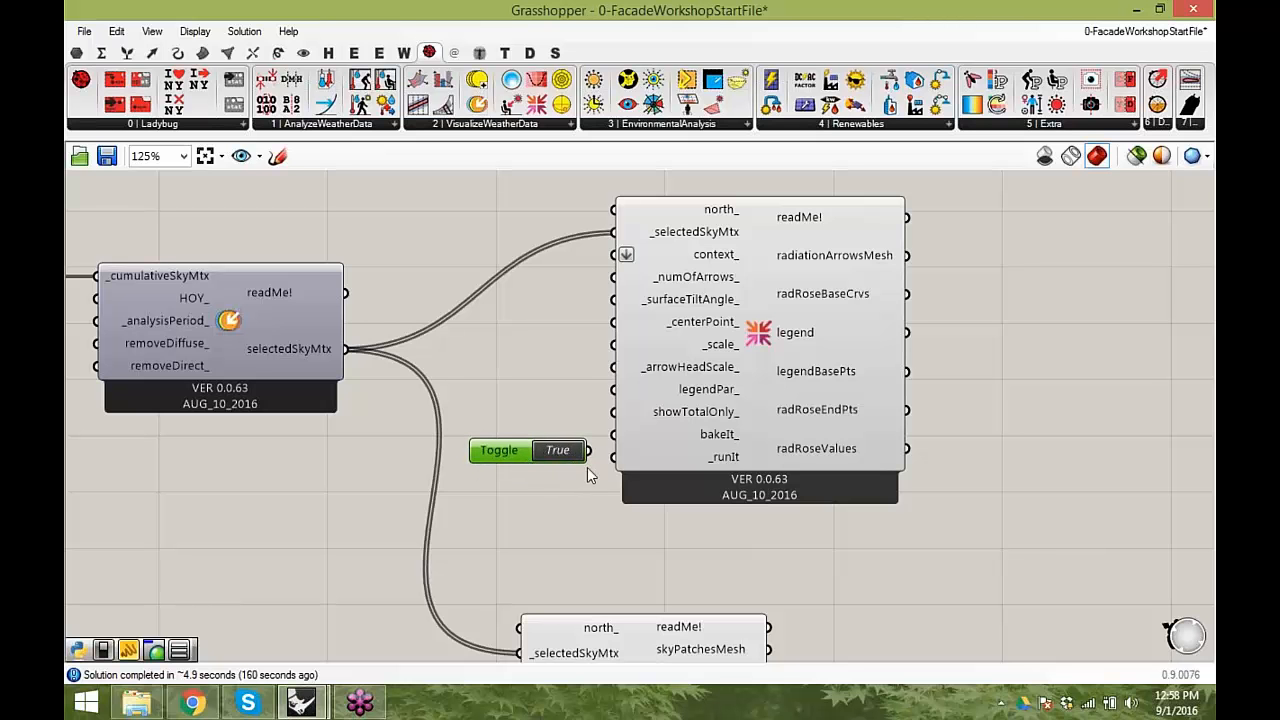
left_click_drag(590, 451, 612, 461)
- Place the Grasshopper window beside Rhino and hide all the site context geometry in Rhino
double_click(516, 14)
left_click_drag(558, 20, 1214, 123)
right_click_drag(524, 372, 500, 415)
right_click_drag(468, 422, 324, 450, "shift")
scroll(416, 436, "down", 3)
right_click_drag(420, 444, 458, 310, "shift")
scroll(470, 340, "down", 3)
left_click_drag(527, 417, 171, 131)
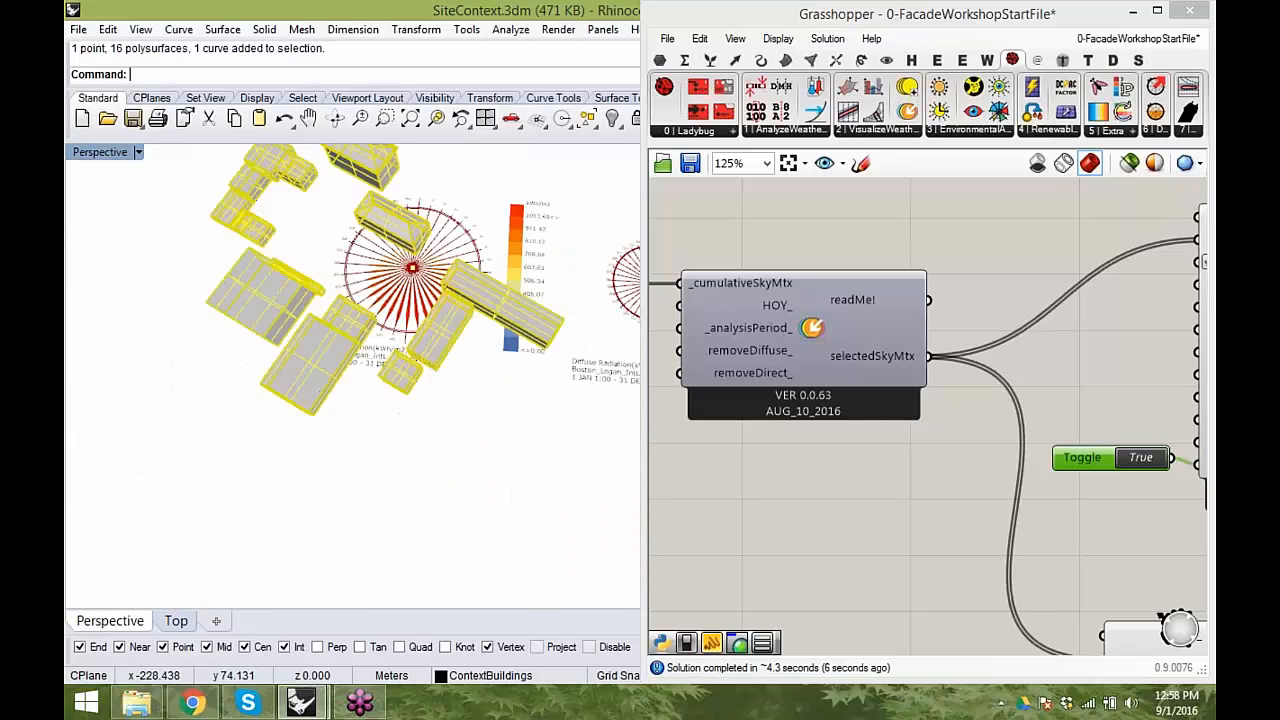
type("Hid")
key("Return")
- Switch Rhino to a maximized Top view of the radiation rose and minimize the Grasshopper window
scroll(447, 374, "up", 6)
mouse_move(447, 374)
right_mouse_down()
mouse_move(452, 396)
mouse_move(434, 405)
mouse_move(449, 358)
mouse_move(440, 372)
mouse_move(467, 394)
mouse_move(466, 346)
mouse_move(452, 372)
right_mouse_up()
scroll(468, 394, "up", 3)
scroll(466, 346, "down", 3)
double_click(97, 153)
double_click(82, 153)
scroll(343, 257, "down", 5)
left_click(1133, 12)
scroll(543, 449, "down", 4)
right_click_drag(559, 397, 578, 368)
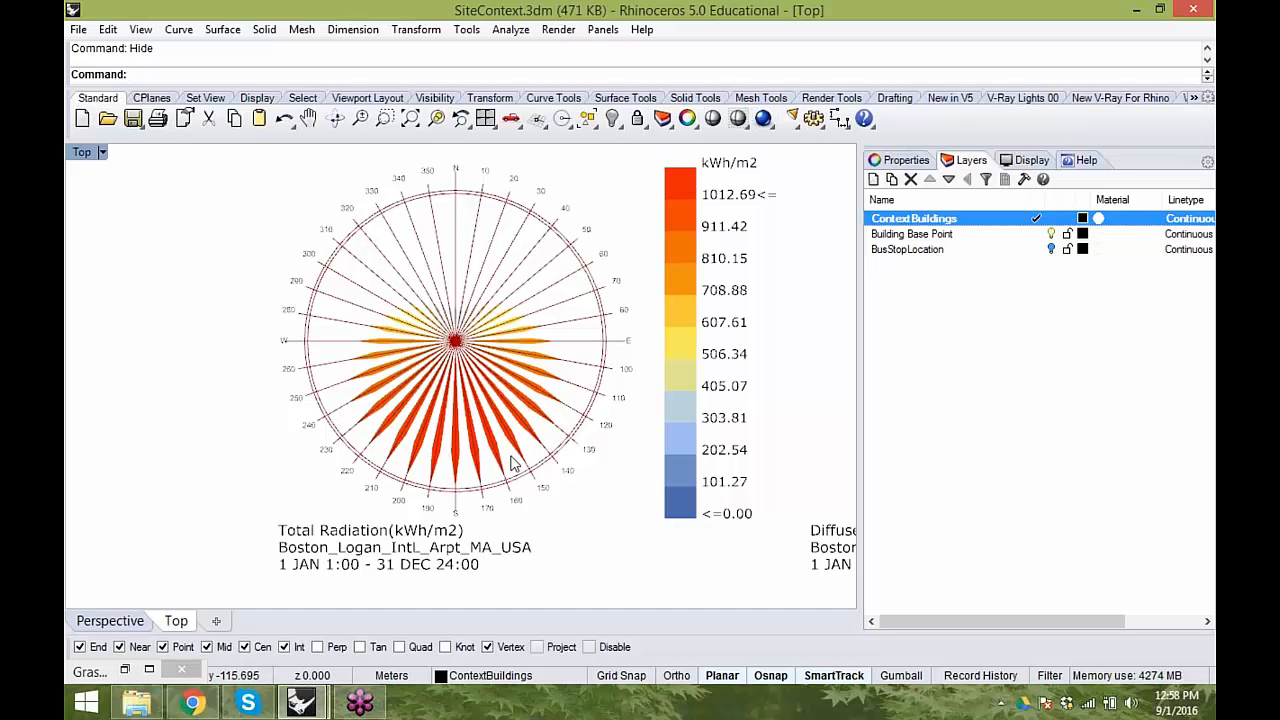
- Compare the annual total, diffuse and direct radiation roses by cardinal direction, including their legends
right_click_drag(541, 462, 497, 460)
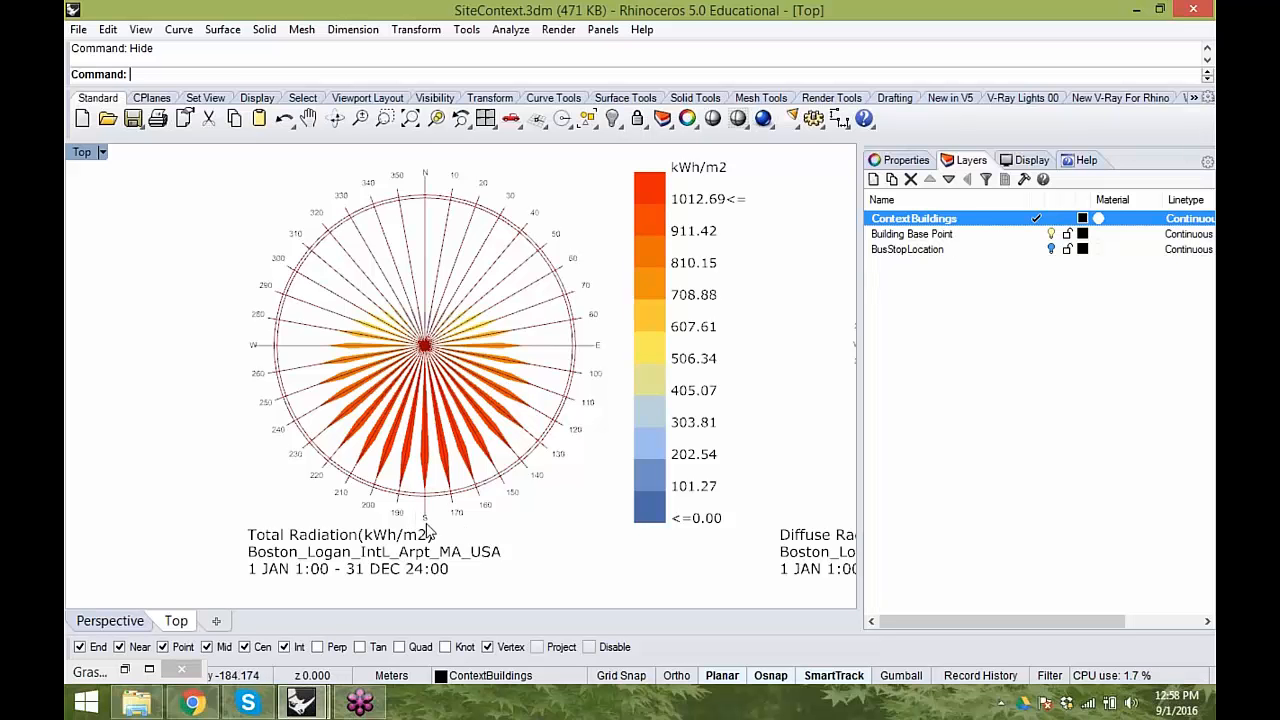
scroll(430, 484, "up", 4)
right_click_drag(446, 449, 408, 523)
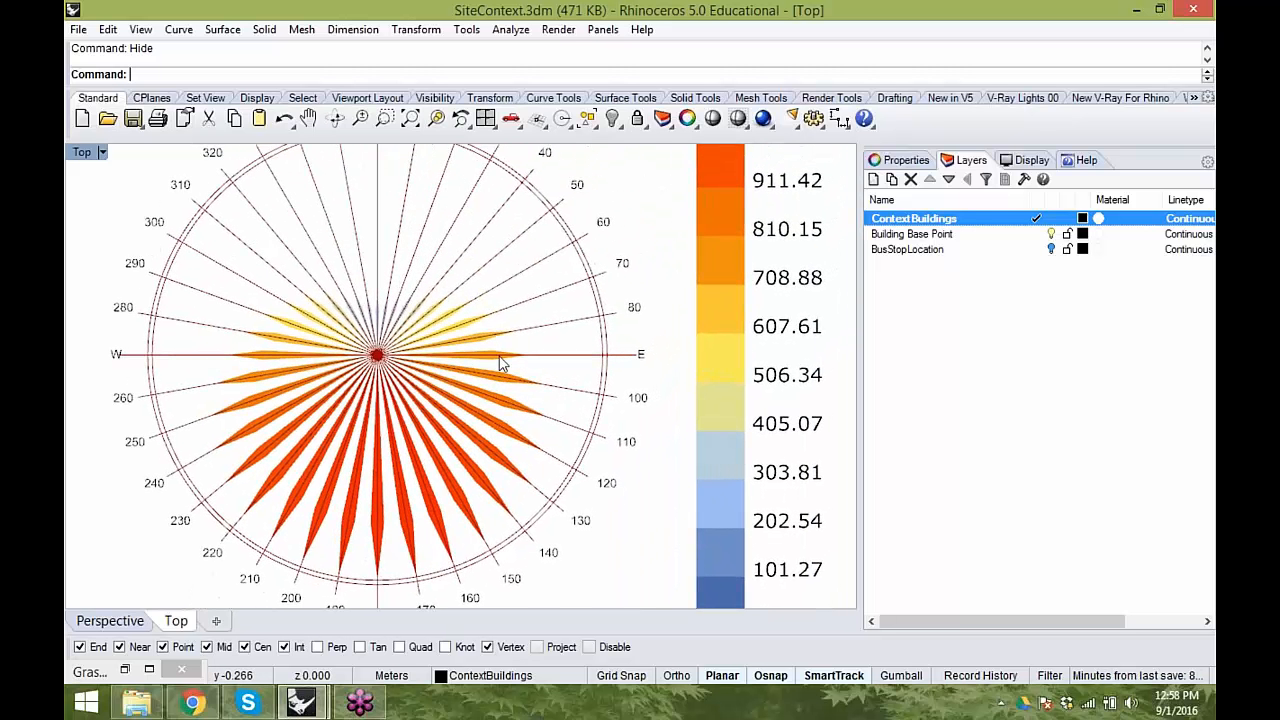
scroll(586, 366, "down", 1)
scroll(586, 368, "down", 2)
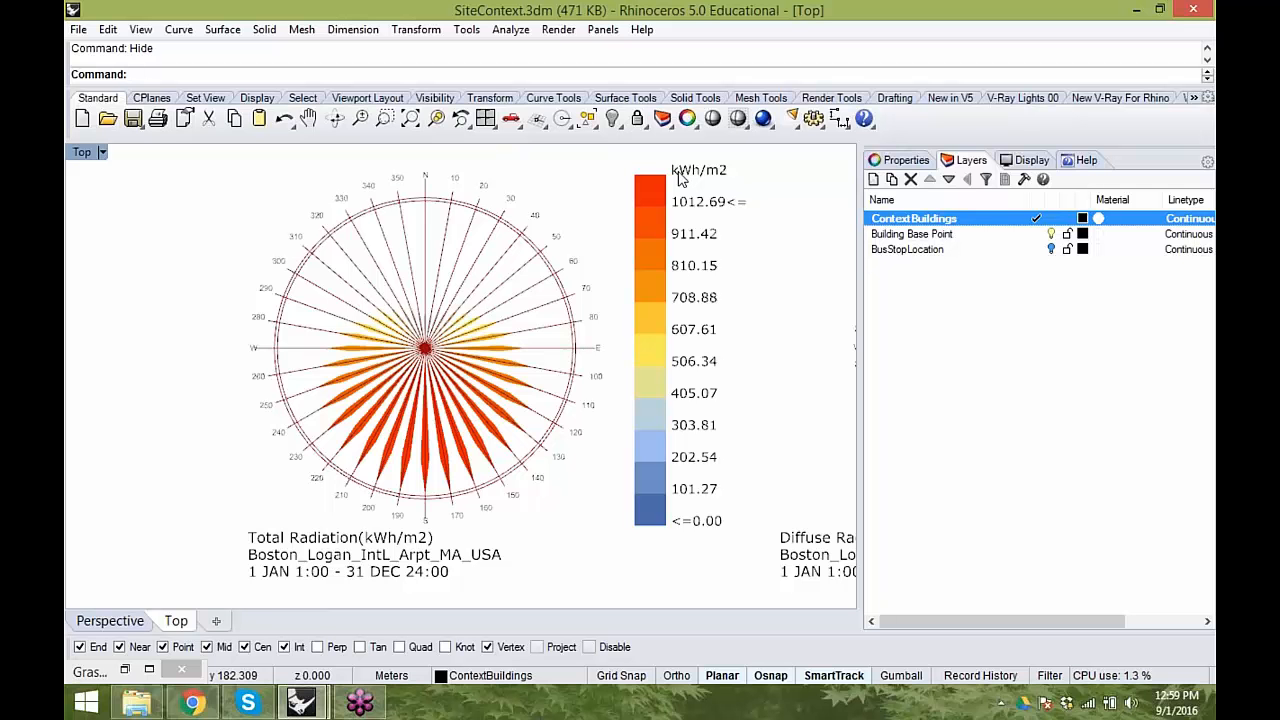
right_click_drag(546, 511, 235, 478)
right_click_drag(692, 452, 528, 452)
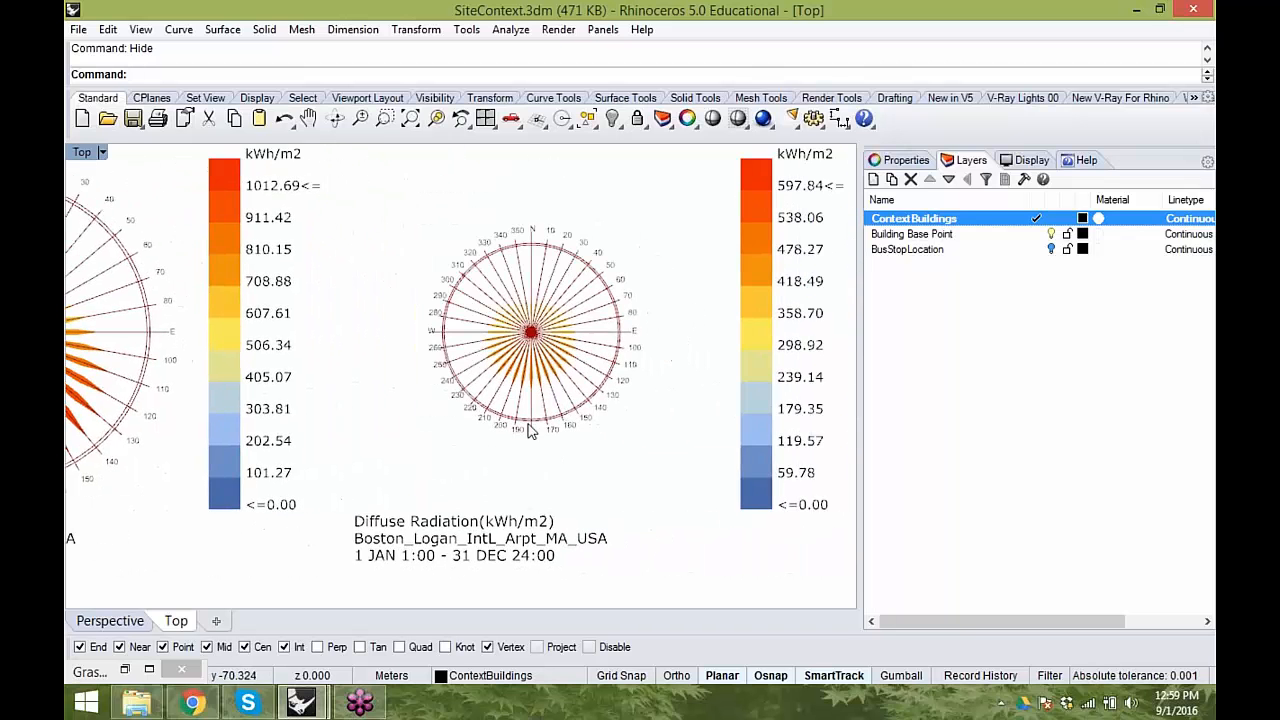
scroll(517, 326, "up", 6)
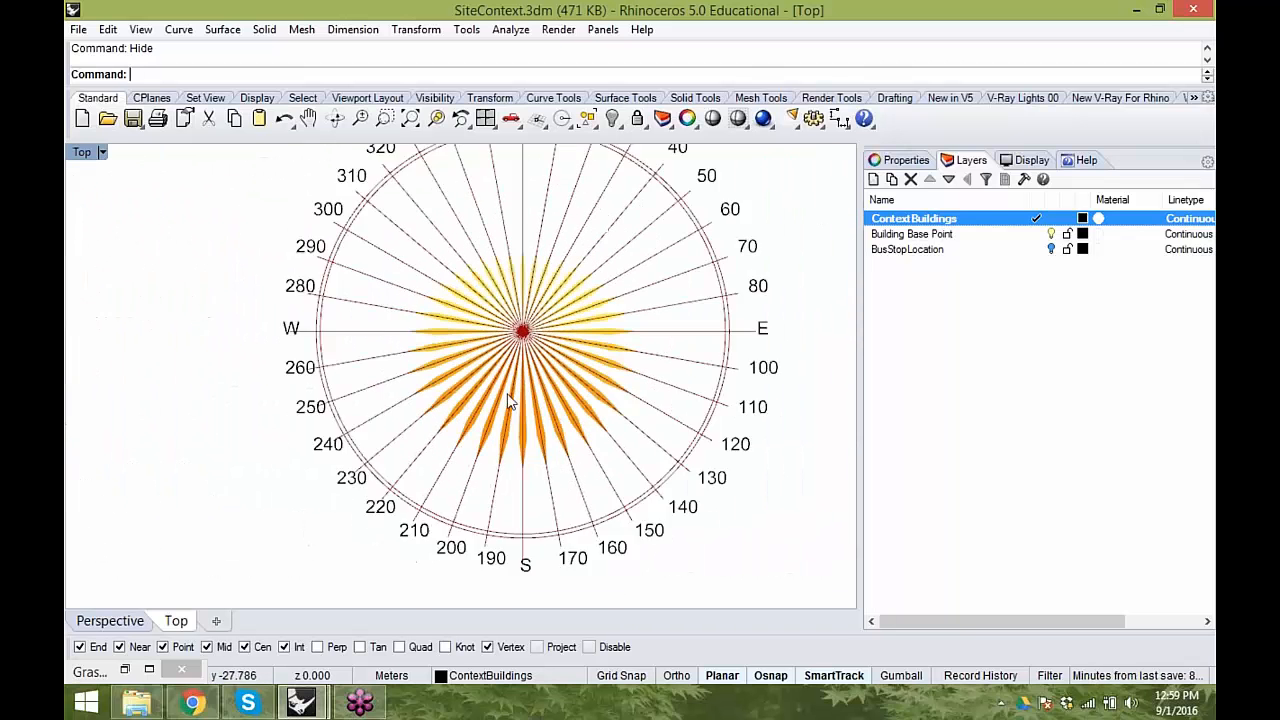
scroll(540, 290, "up", 2)
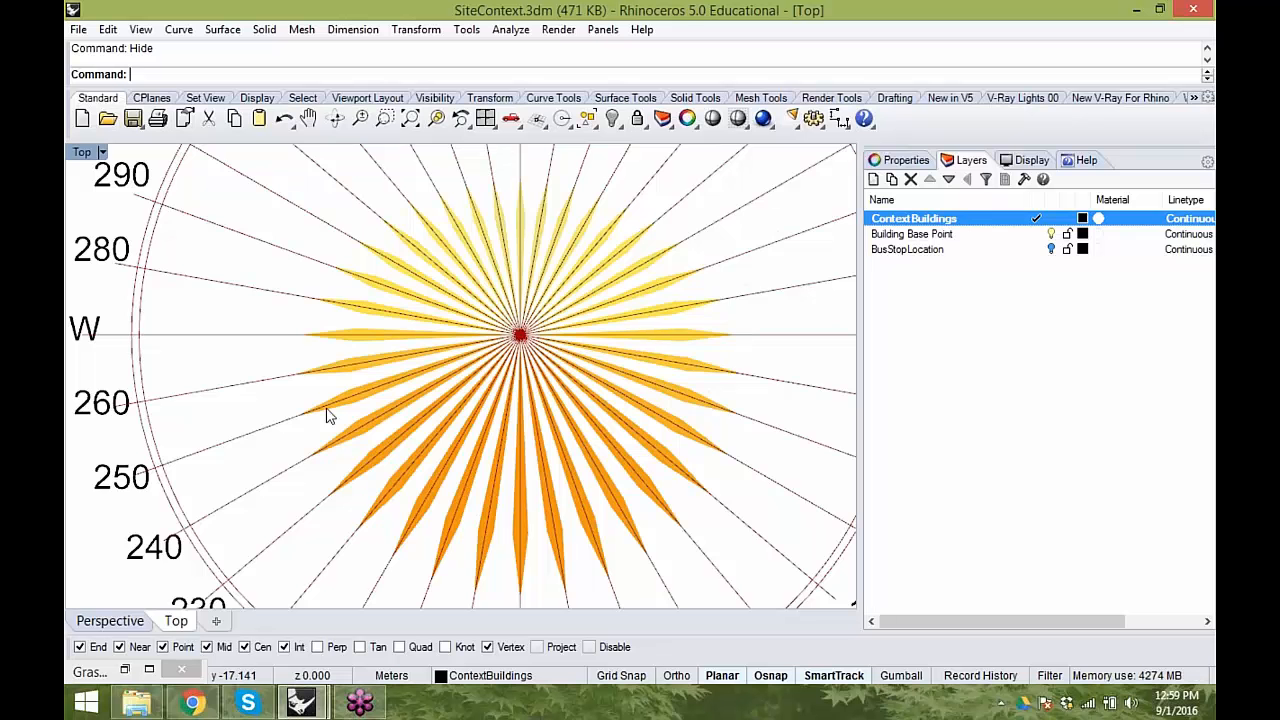
scroll(505, 393, "down", 5)
scroll(505, 393, "down", 5)
right_click_drag(600, 414, 120, 337)
scroll(401, 329, "up", 8)
right_click_drag(571, 390, 543, 334)
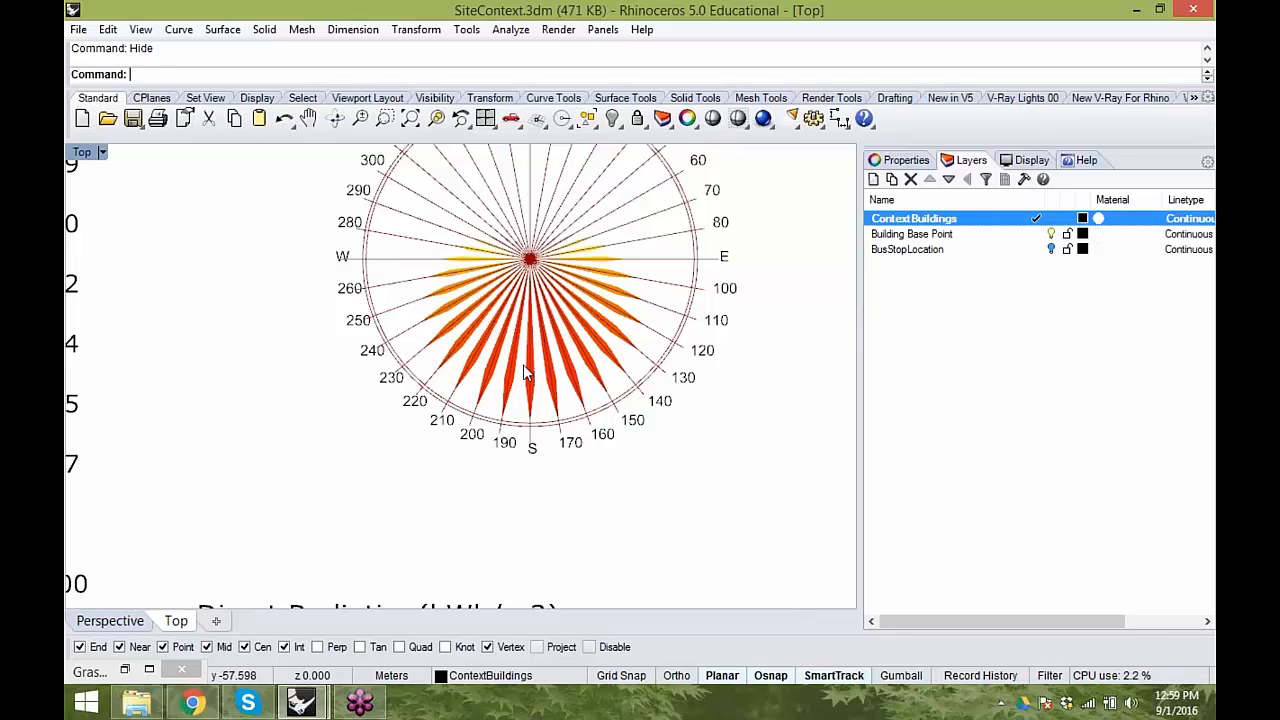
scroll(525, 390, "down", 5)
right_click_drag(450, 405, 715, 398)
scroll(567, 418, "down", 2)
right_click_drag(345, 361, 534, 394)
scroll(527, 368, "up", 8)
scroll(534, 394, "down", 2)
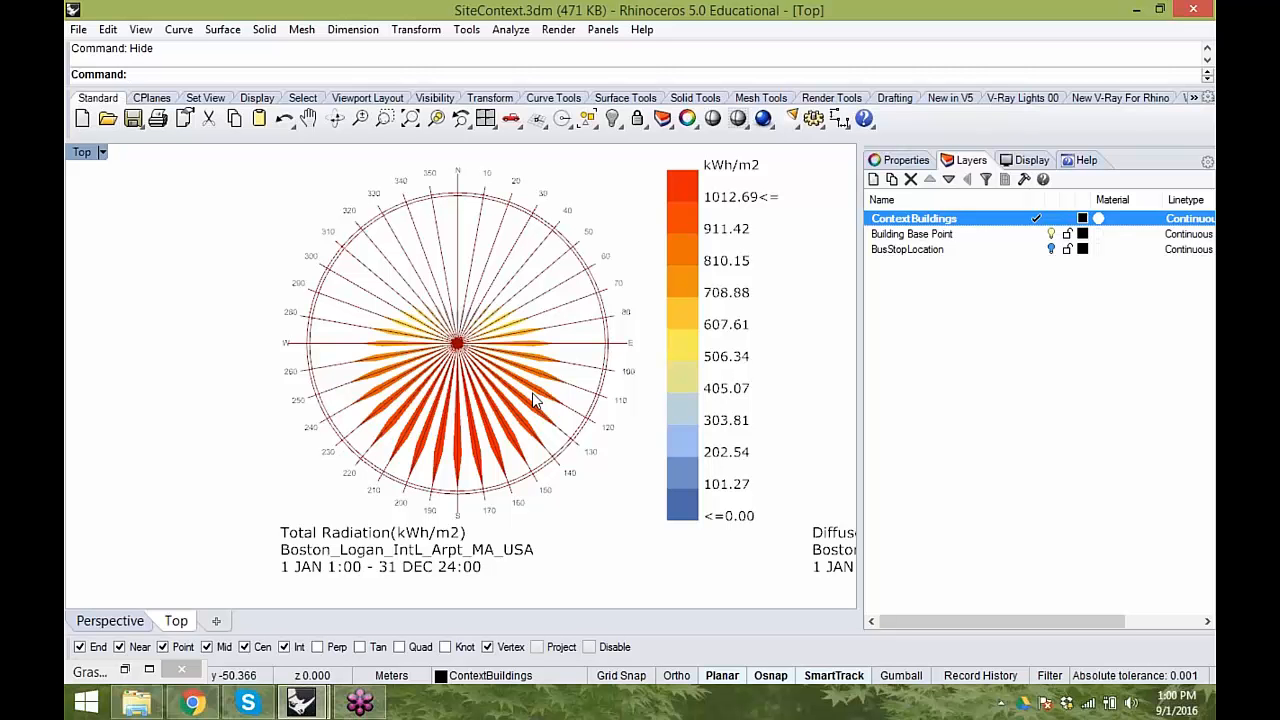
- Bring Grasshopper back and read the description of selectSkyMtx's _analysisPeriod_ input
left_click(131, 671)
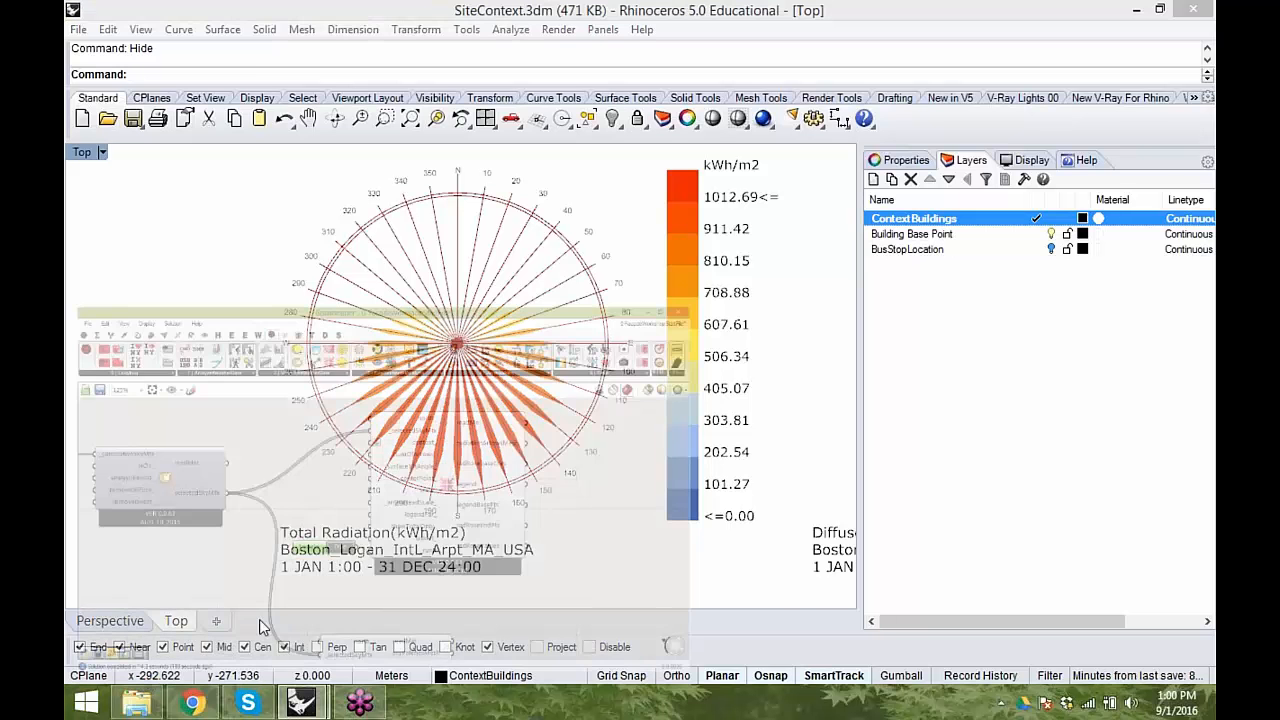
right_click_drag(655, 463, 738, 397)
right_click_drag(715, 473, 678, 448)
left_click_drag(903, 445, 1042, 444, "shift")
right_click_drag(680, 509, 762, 509)
left_click_drag(468, 345, 548, 365)
mouse_move(545, 355)
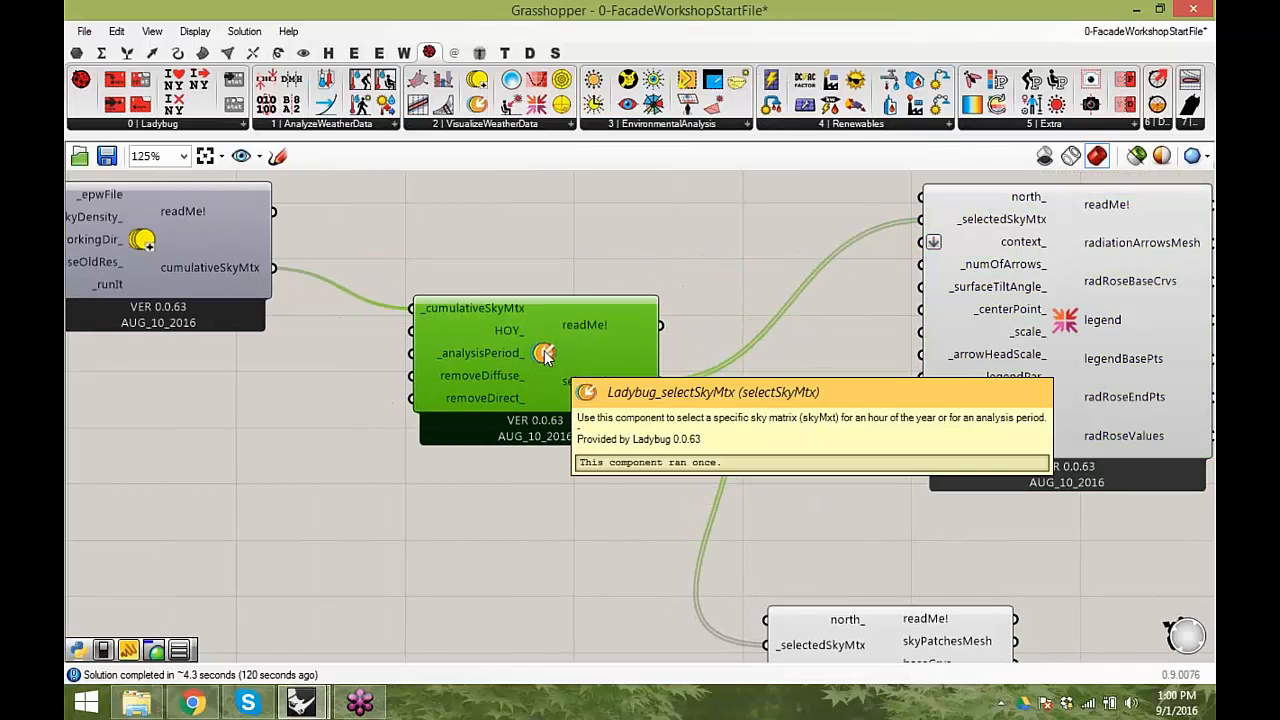
mouse_move(465, 356)
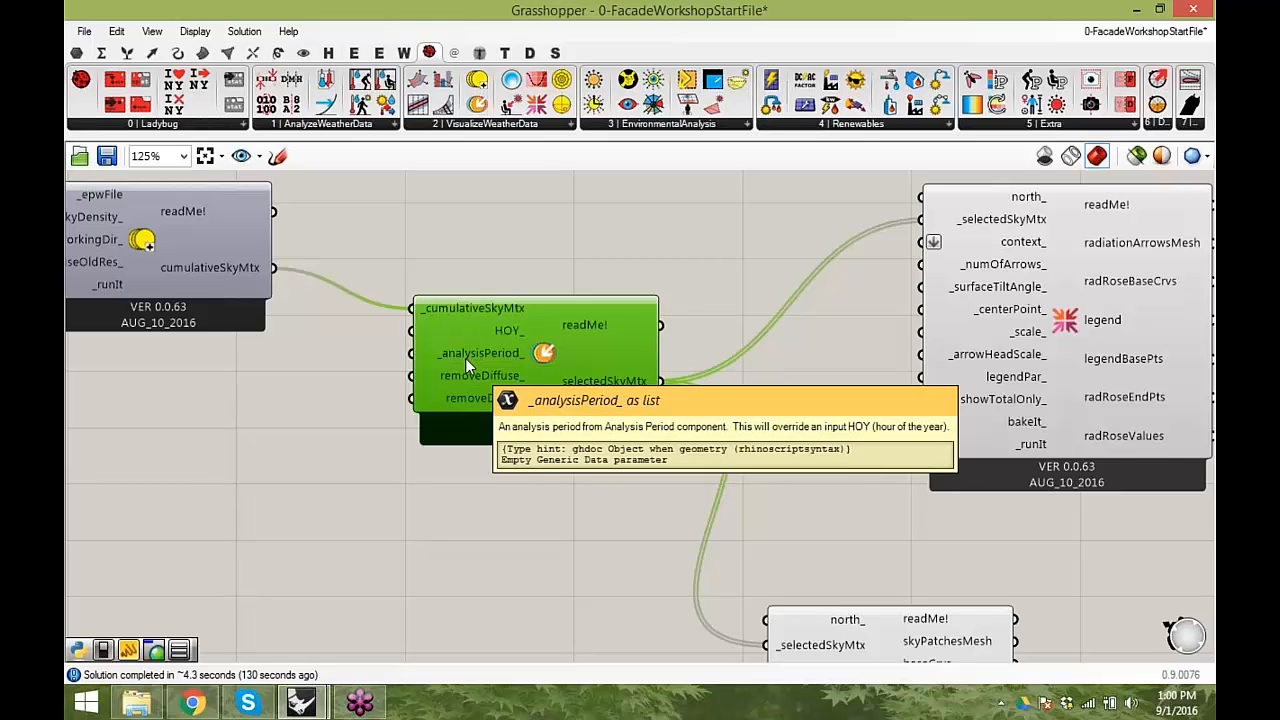
right_click_drag(466, 358, 698, 342)
mouse_move(716, 344)
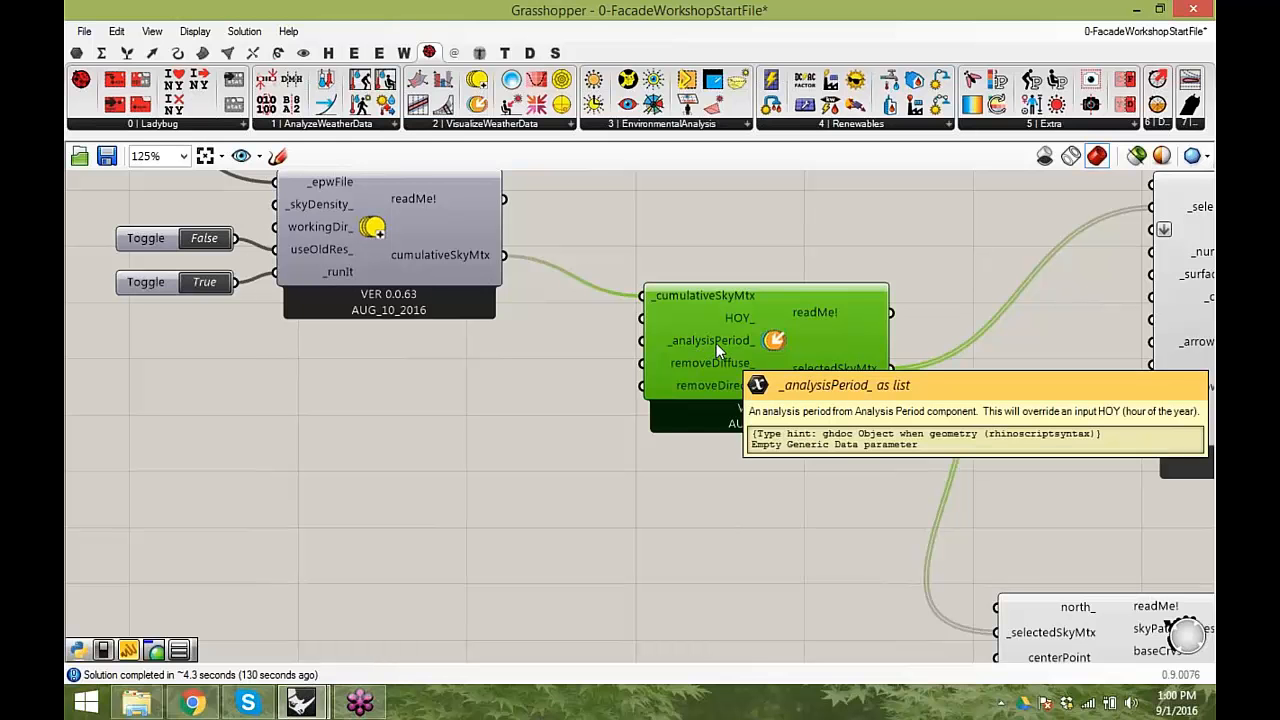
left_click_drag(786, 381, 789, 394)
mouse_move(815, 381)
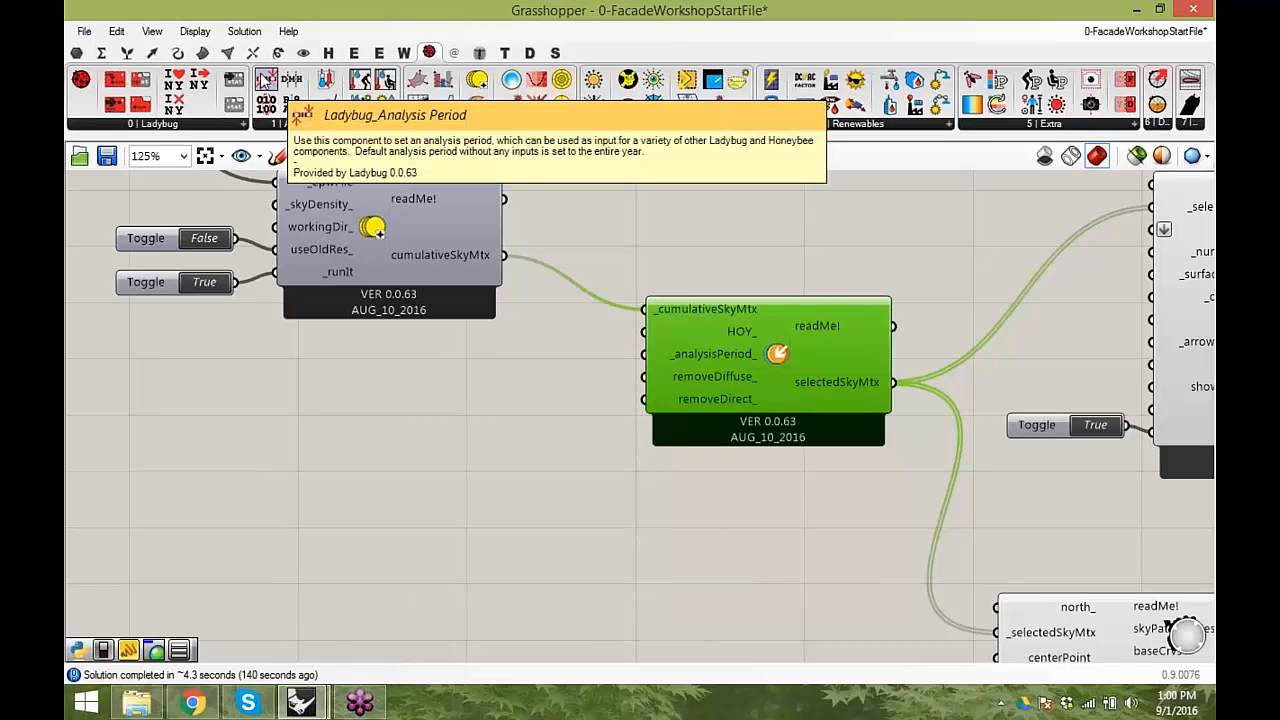
- Add a Ladybug Analysis Period component to the canvas before selectSkyMtx
left_click_drag(265, 80, 436, 489)
right_click_drag(436, 489, 541, 422)
left_click_drag(541, 422, 529, 436)
- Create a small panel containing 6 and connect it to the Analysis Period's _fromMonth_ input
double_click(292, 399)
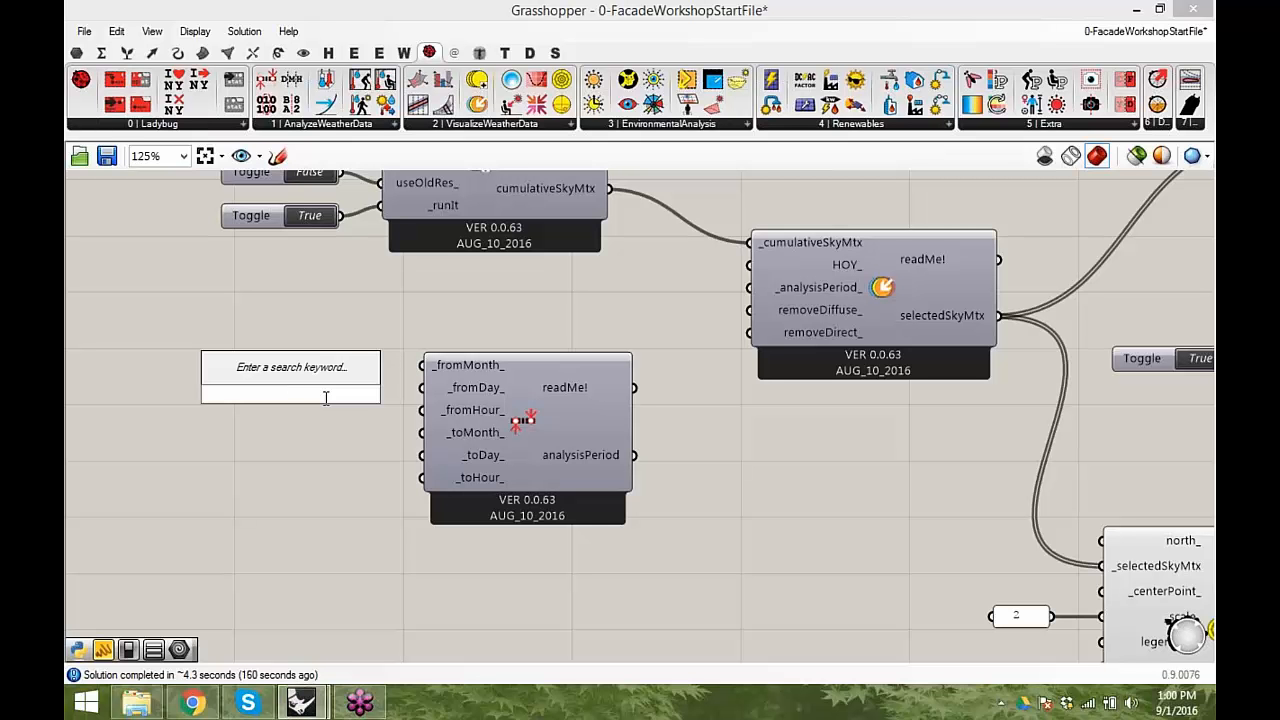
type("\"6")
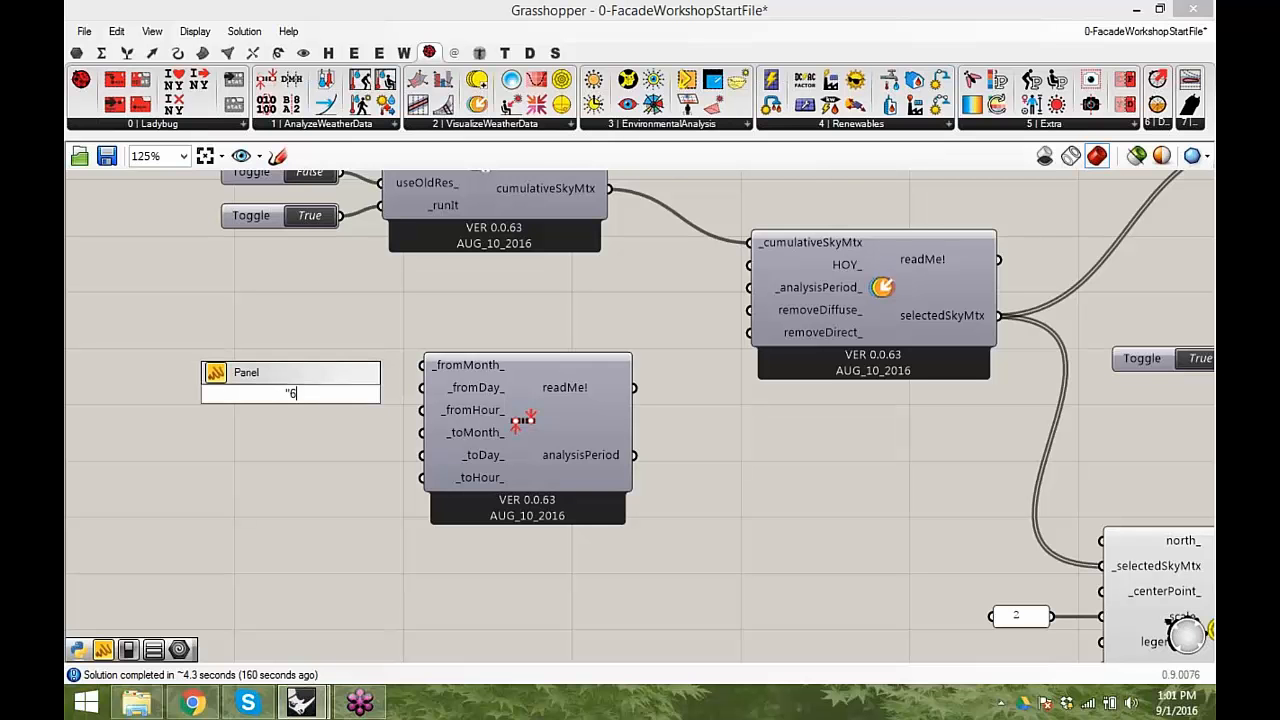
key("Return")
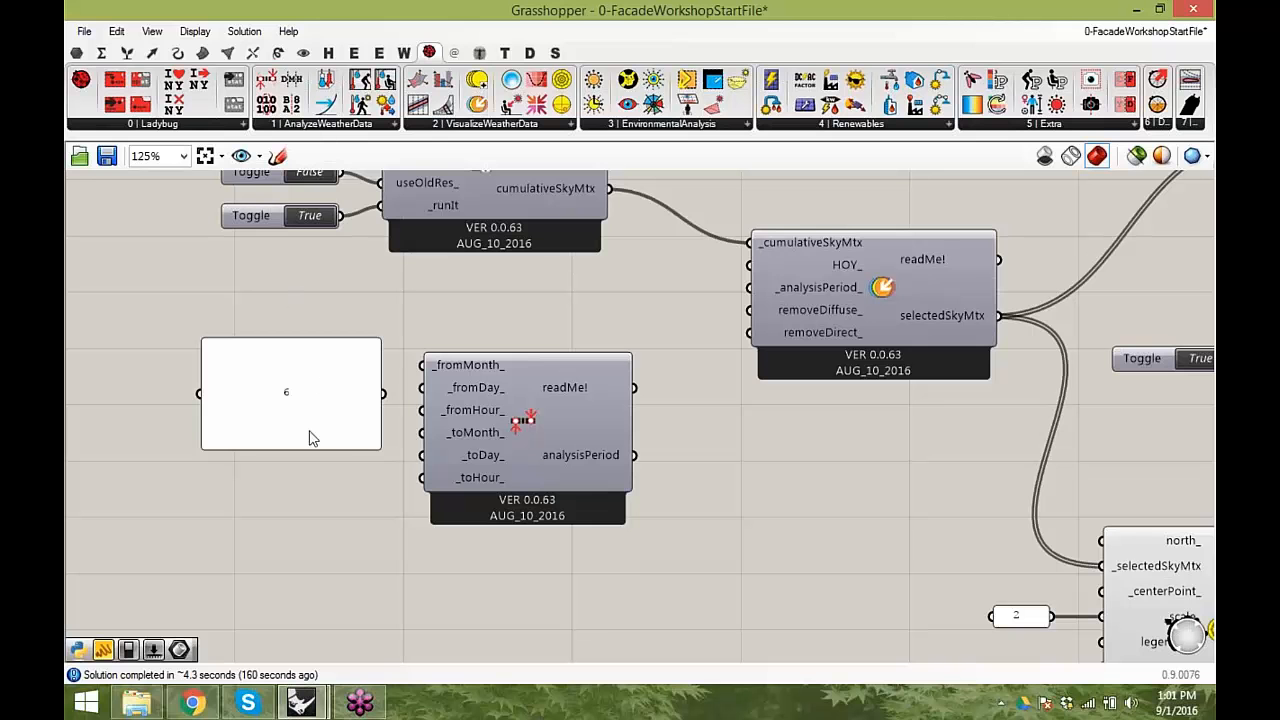
left_click_drag(378, 448, 349, 366)
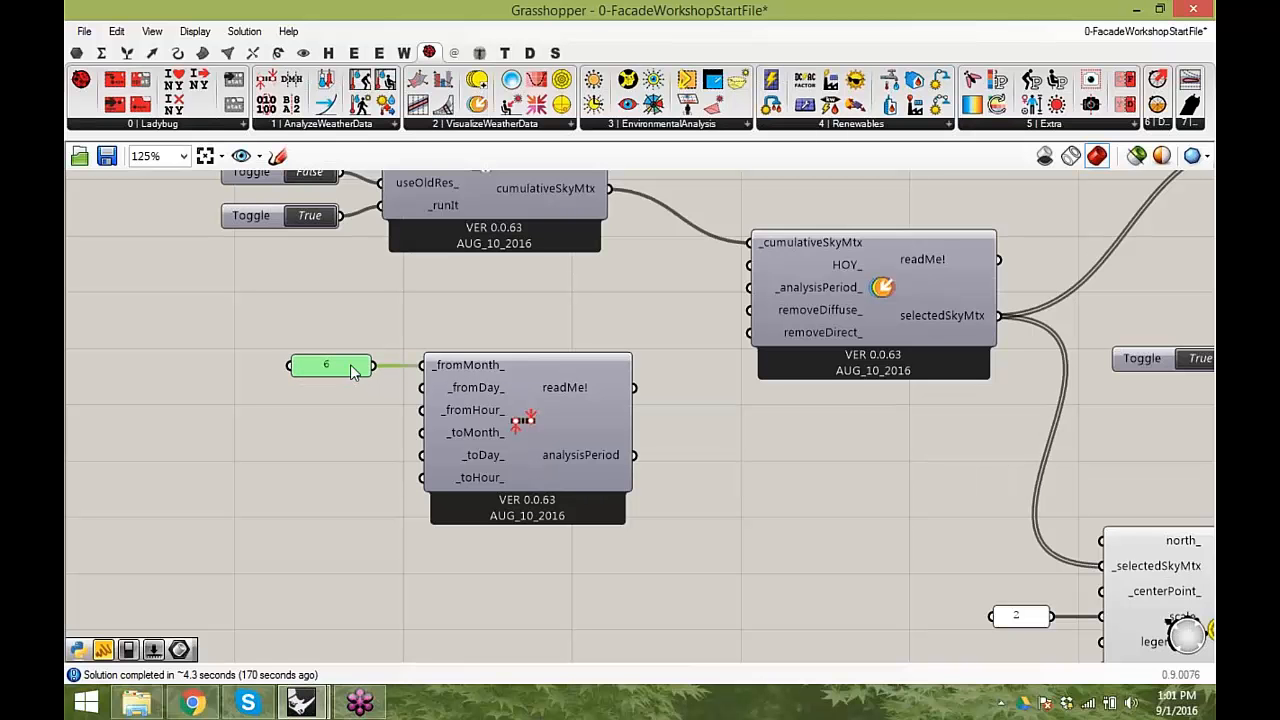
- Duplicate the month panel, set the copy to 9 and connect it to the _toMonth_ input
left_click_drag(340, 366, 332, 424, "alt")
double_click(335, 424)
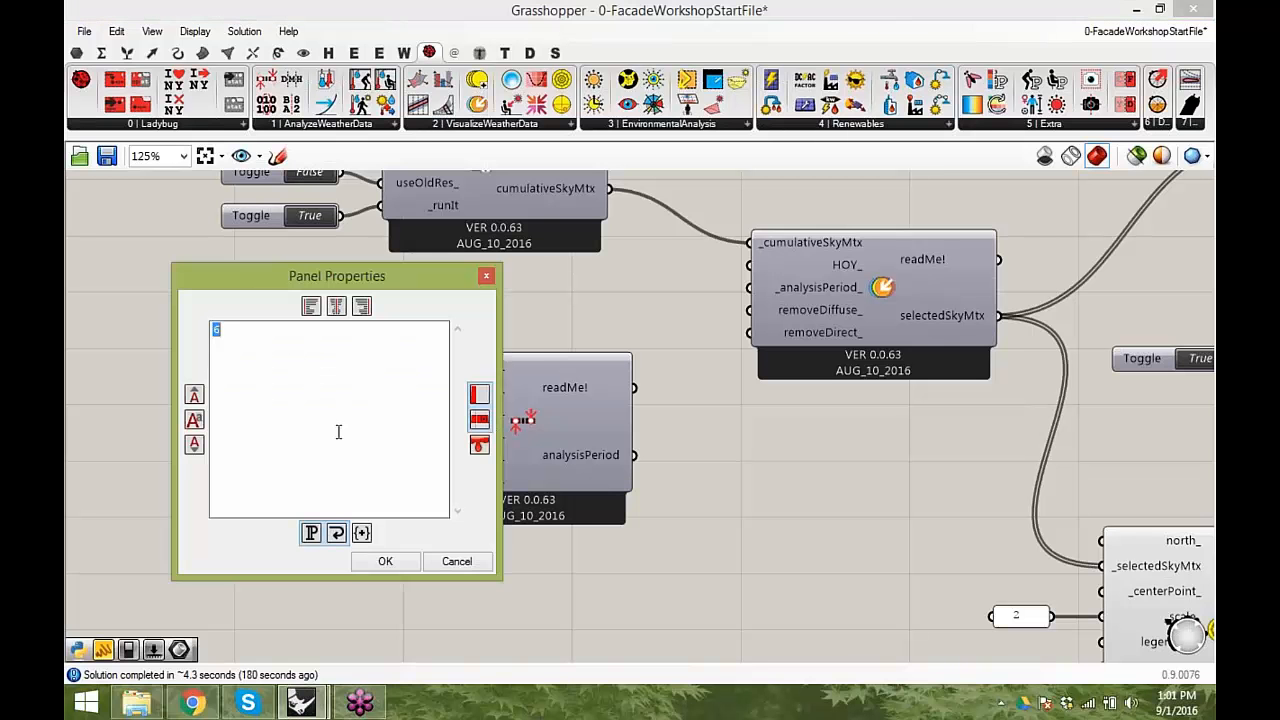
type("9")
left_click(386, 561)
left_click_drag(376, 425, 421, 432)
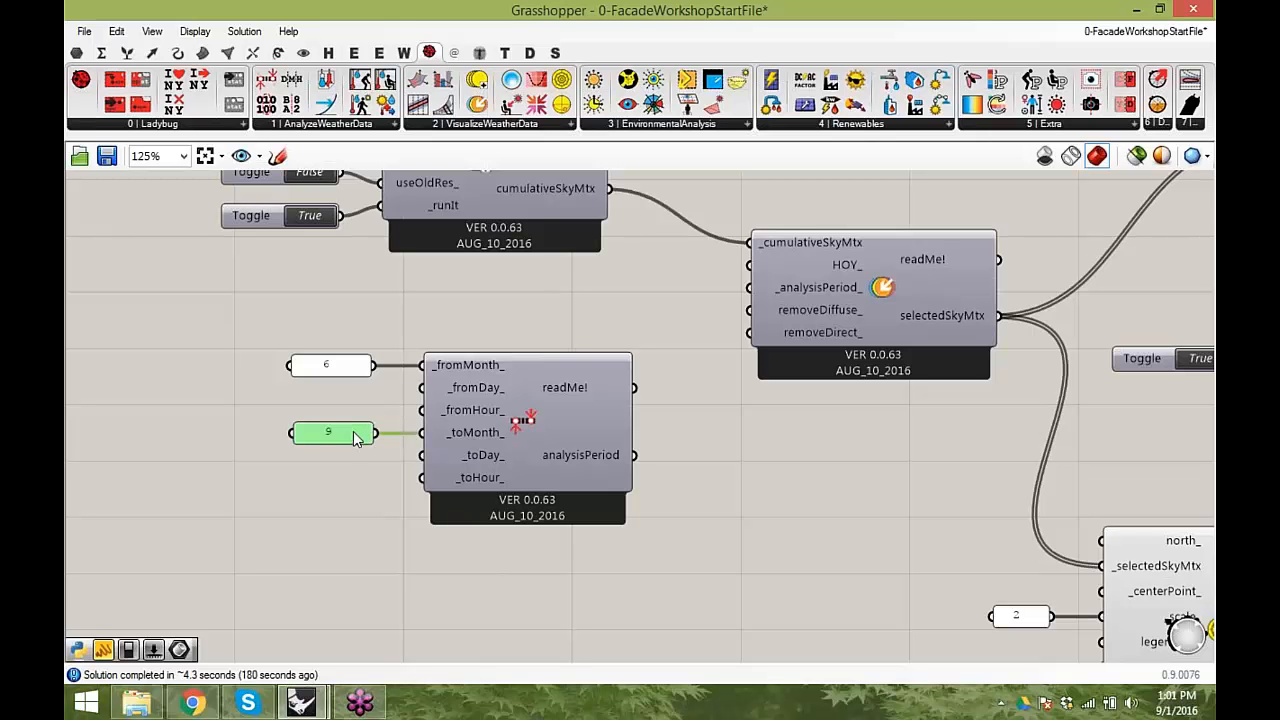
- Duplicate the panel again, set the copy to 21 and connect it to both _fromDay_ and _toDay_
left_click(341, 367)
left_click_drag(343, 365, 336, 392, "alt")
double_click(336, 392)
type("21")
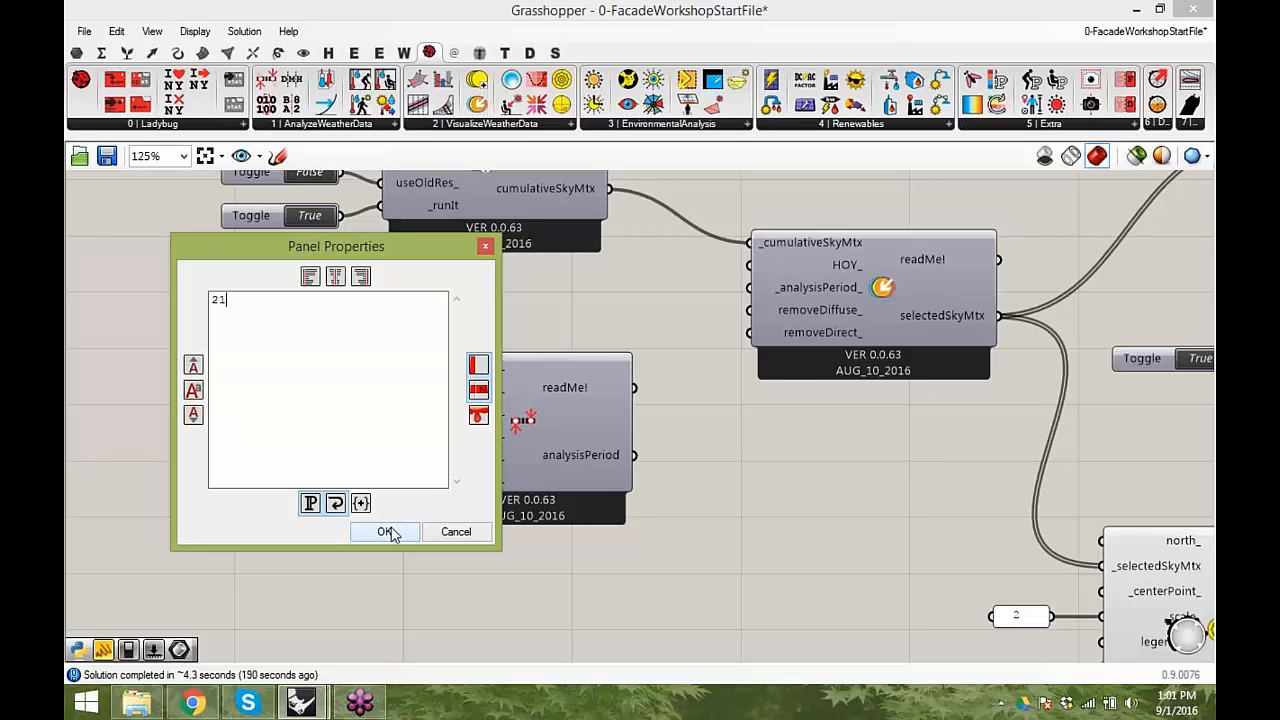
left_click(387, 532)
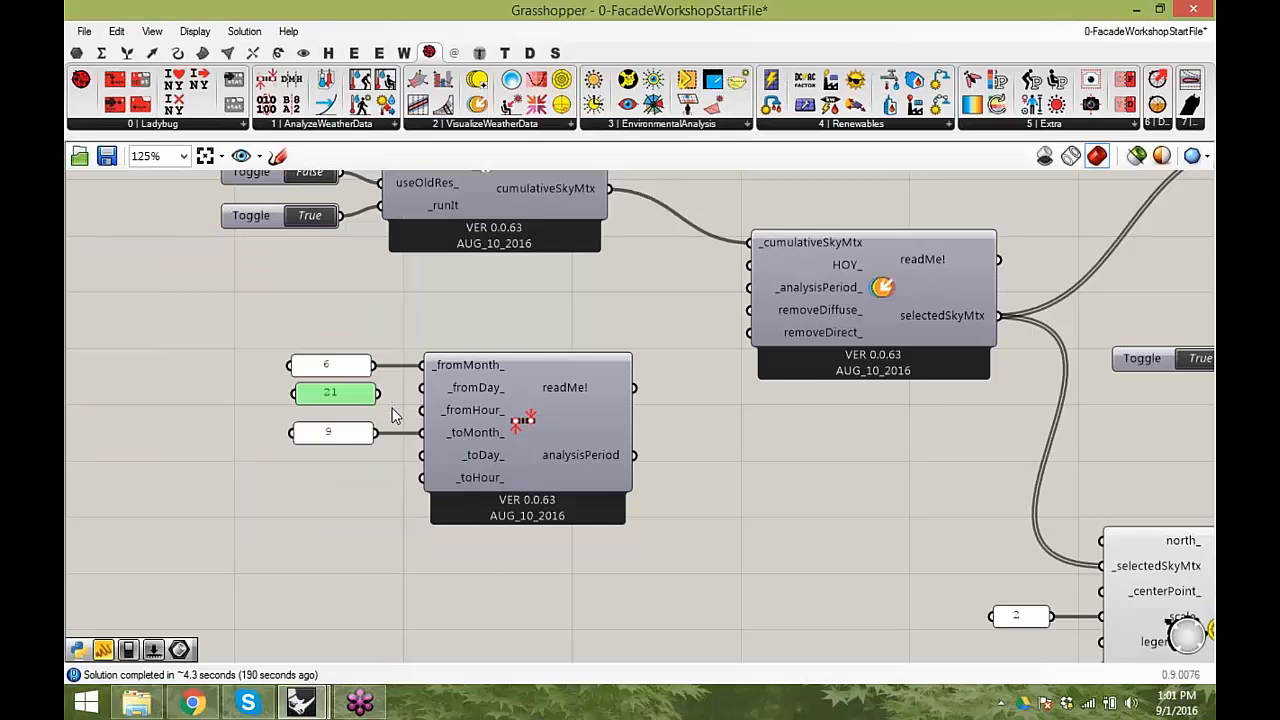
left_click_drag(425, 398, 421, 456)
- Add an empty panel and connect the analysisPeriod output to it to display the dates
double_click(736, 492)
type("panel")
key("Return")
left_click_drag(633, 455, 741, 496)
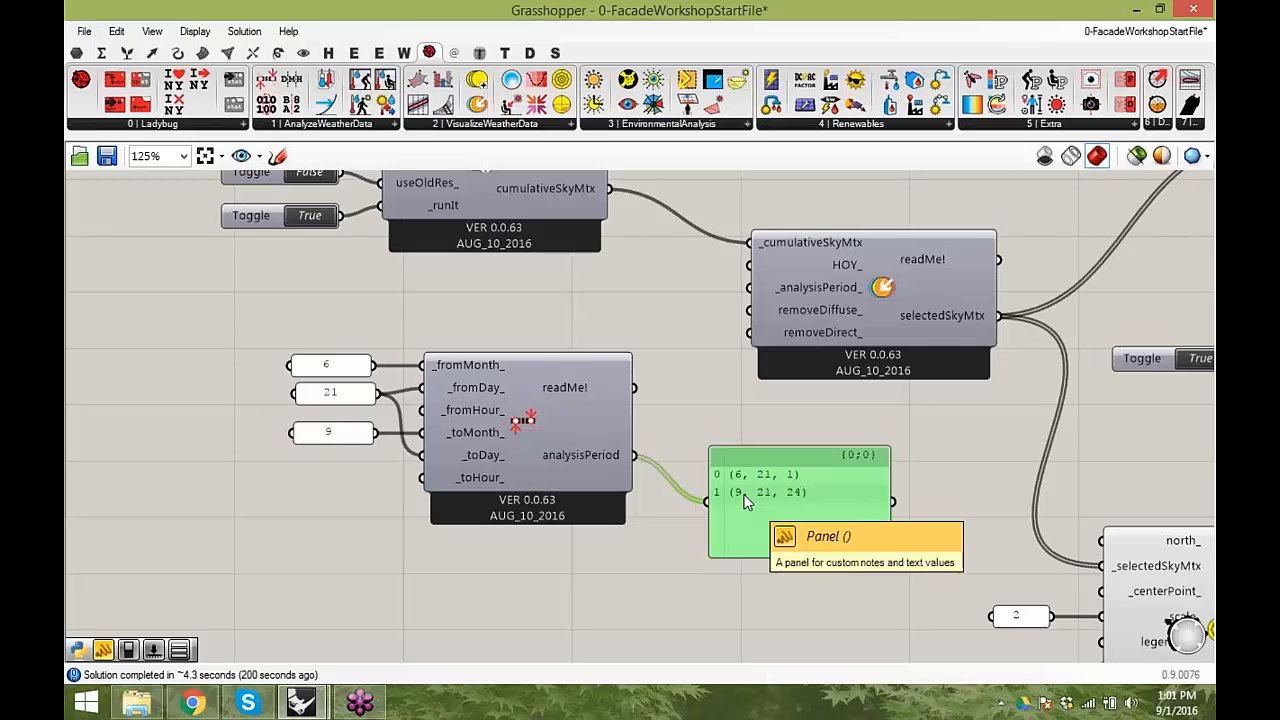
left_click_drag(800, 508, 805, 528)
- Place Grasshopper beside Rhino again and connect the analysisPeriod output to selectSkyMtx's _analysisPeriod_ input
right_click_drag(667, 451, 440, 494)
left_click_drag(409, 496, 508, 240)
left_click_drag(430, 18, 1214, 107)
right_click_drag(937, 373, 838, 380)
left_click_drag(901, 512, 1020, 344)
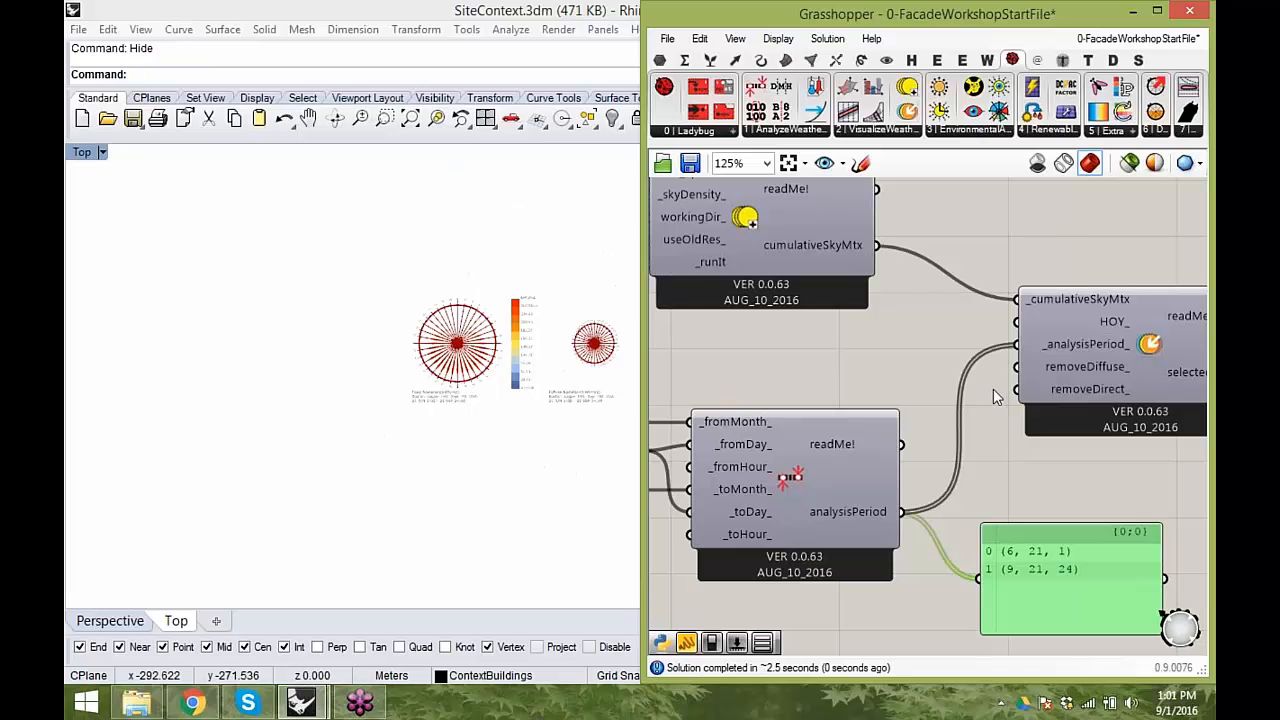
- Examine the total radiation rose for the 21 June to 21 September period in the Top view
scroll(529, 266, "up", 3)
scroll(420, 460, "up", 4)
scroll(297, 387, "down", 2)
scroll(317, 400, "up", 2)
scroll(318, 407, "up", 2)
scroll(337, 390, "down", 2)
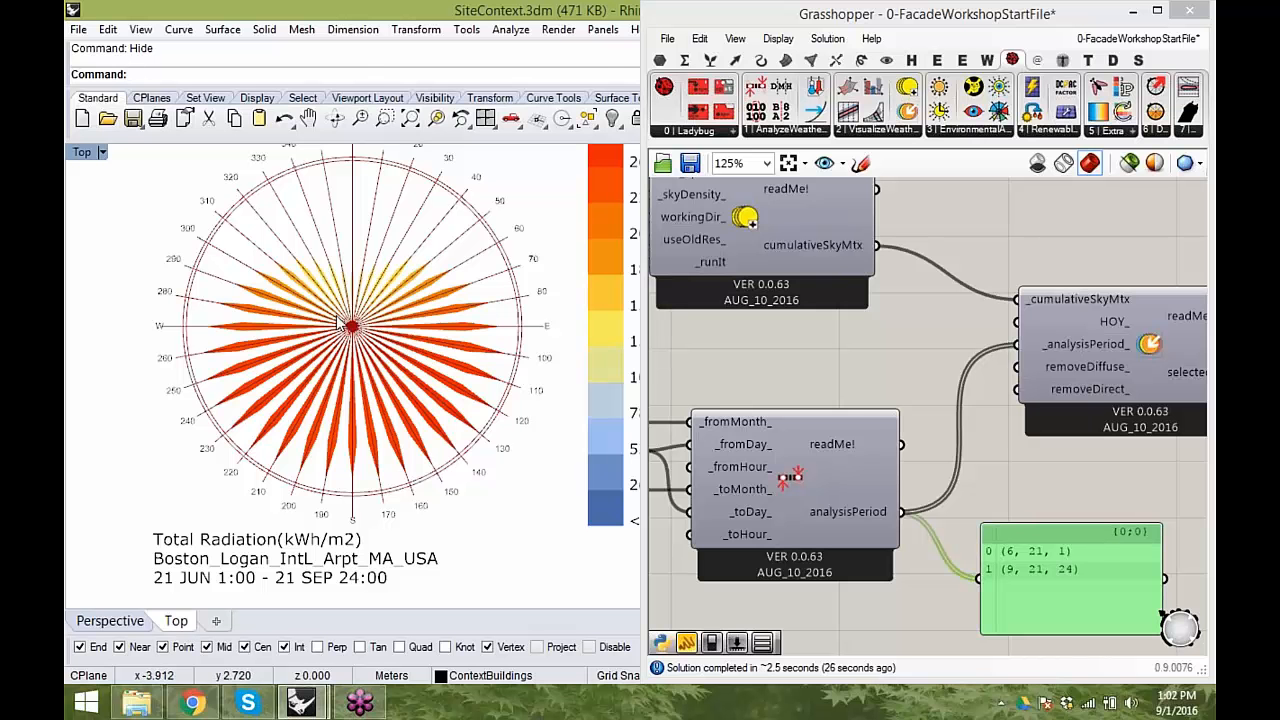
scroll(347, 323, "up", 2)
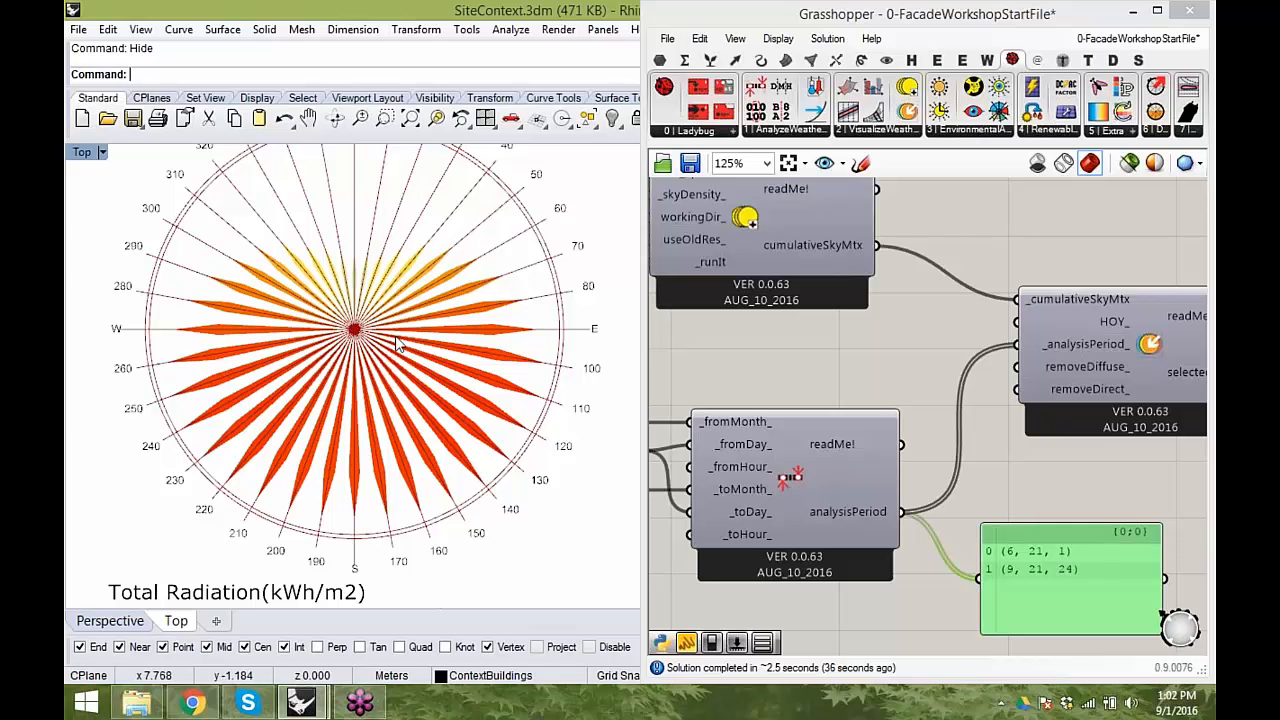
scroll(444, 348, "up", 2)
scroll(444, 348, "down", 2)
scroll(444, 348, "up", 1)
scroll(444, 348, "down", 3)
- Select the Analysis Period component together with its month and day panels
right_click_drag(888, 421, 975, 372)
scroll(975, 372, "down", 1)
left_click_drag(936, 490, 688, 318)
right_click_drag(861, 453, 841, 464)
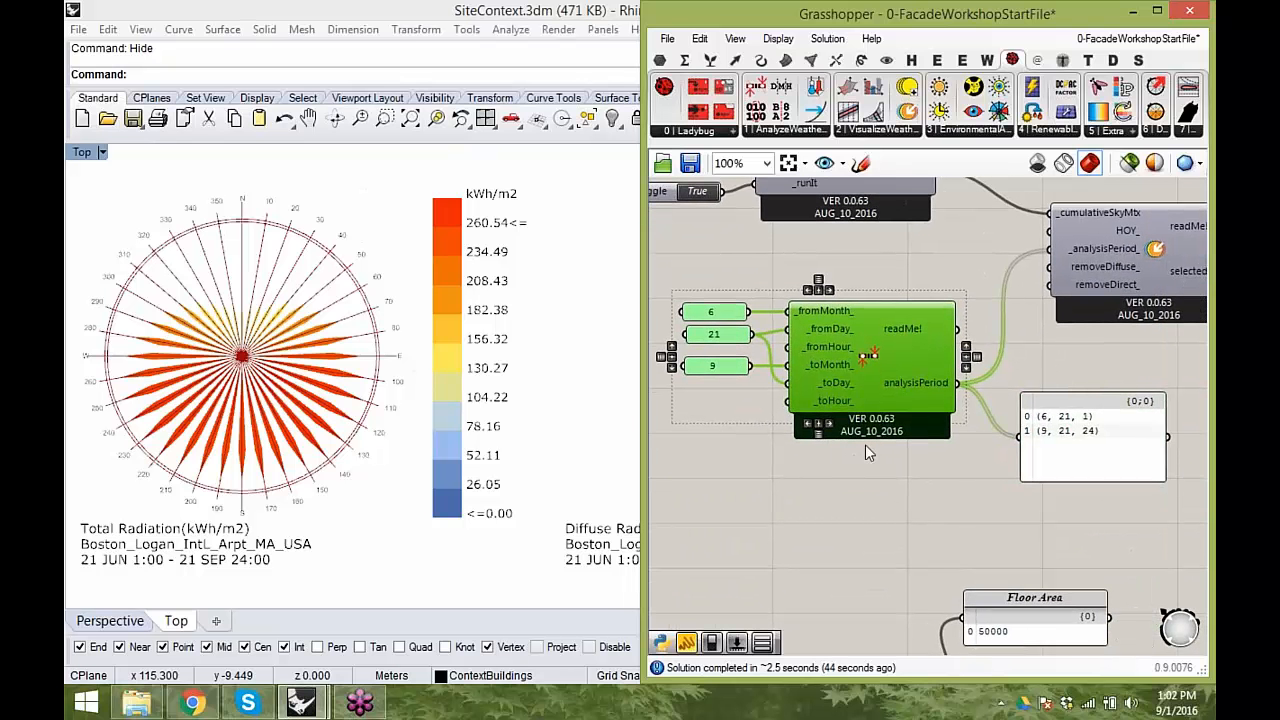